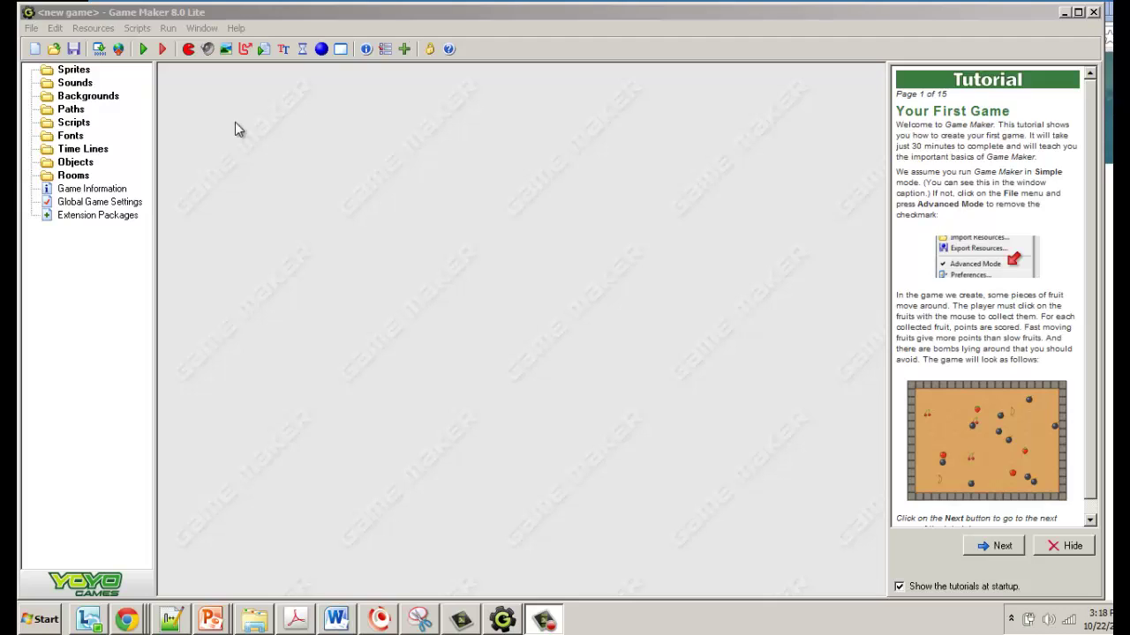
Switch from Game Maker to the pixlr.com home page in the browser.
{"action": "left_click", "coordinate": [236, 16]}
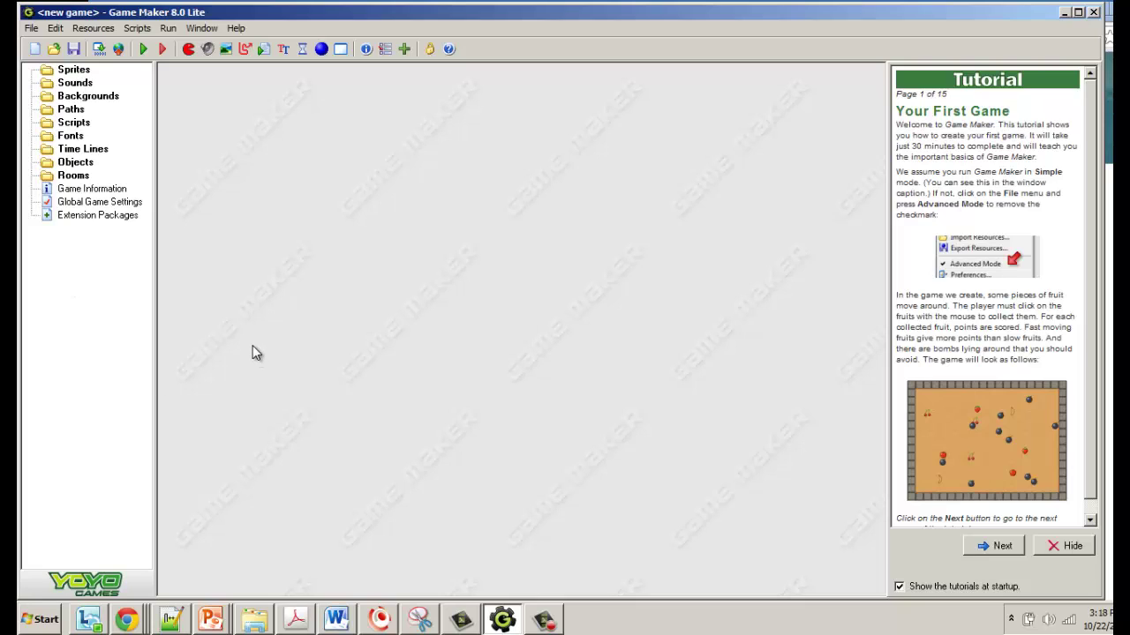
{"action": "left_click", "coordinate": [1064, 13]}
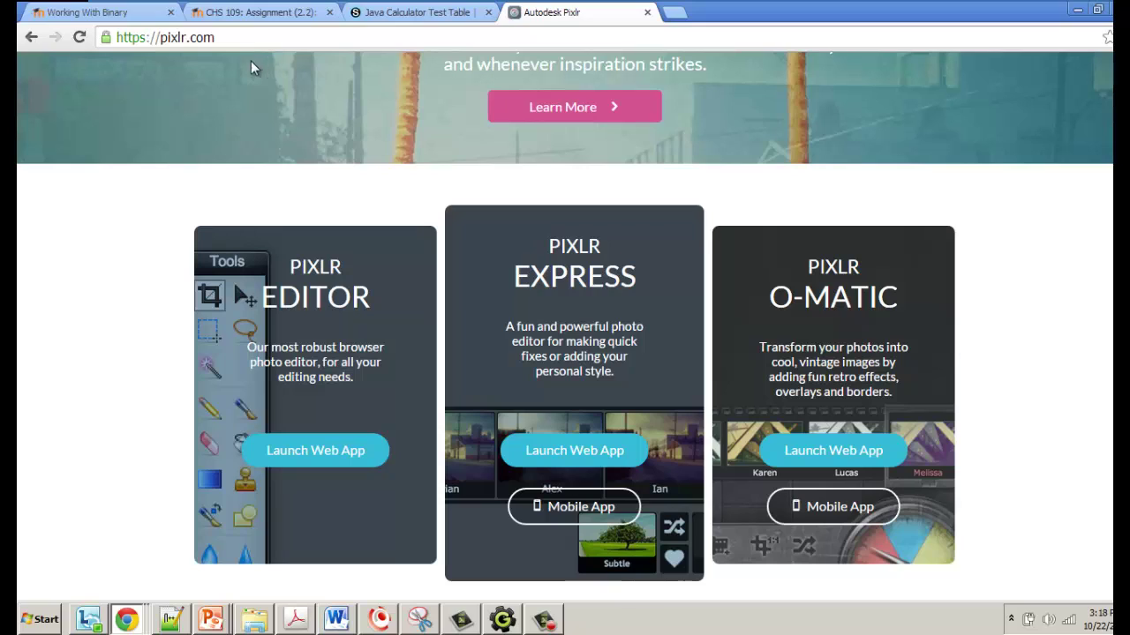
{"action": "left_click", "coordinate": [225, 37]}
{"action": "left_click_drag", "start_coordinate": [225, 37], "coordinate": [152, 34]}
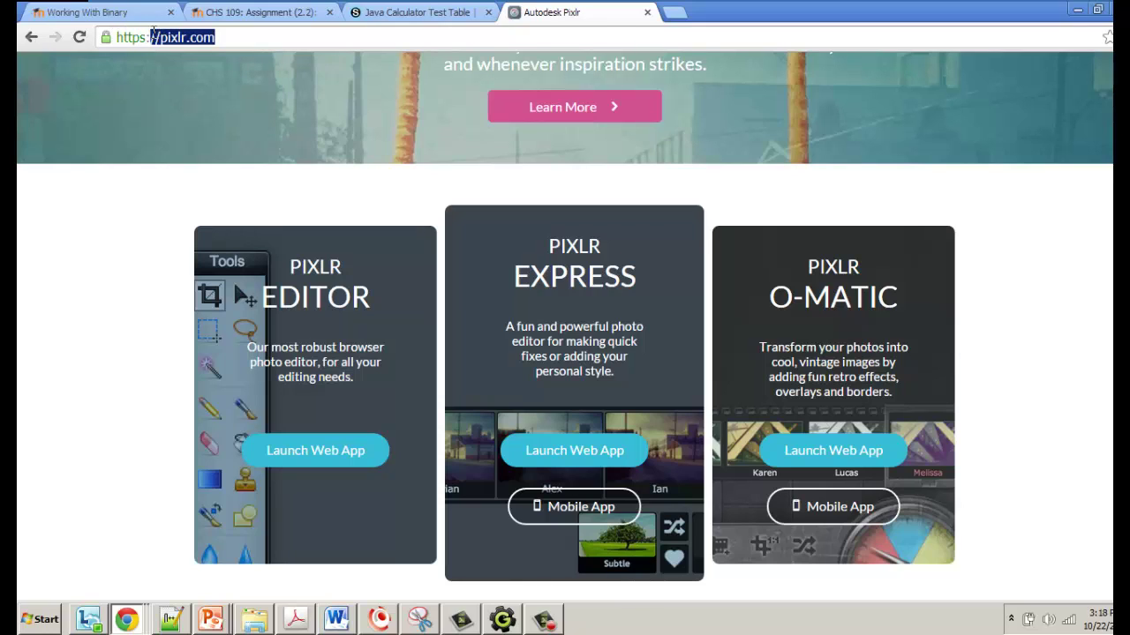
Launch the Pixlr Editor web app and create a blank, non-transparent 800 x 600 image.
{"action": "left_click", "coordinate": [302, 452]}
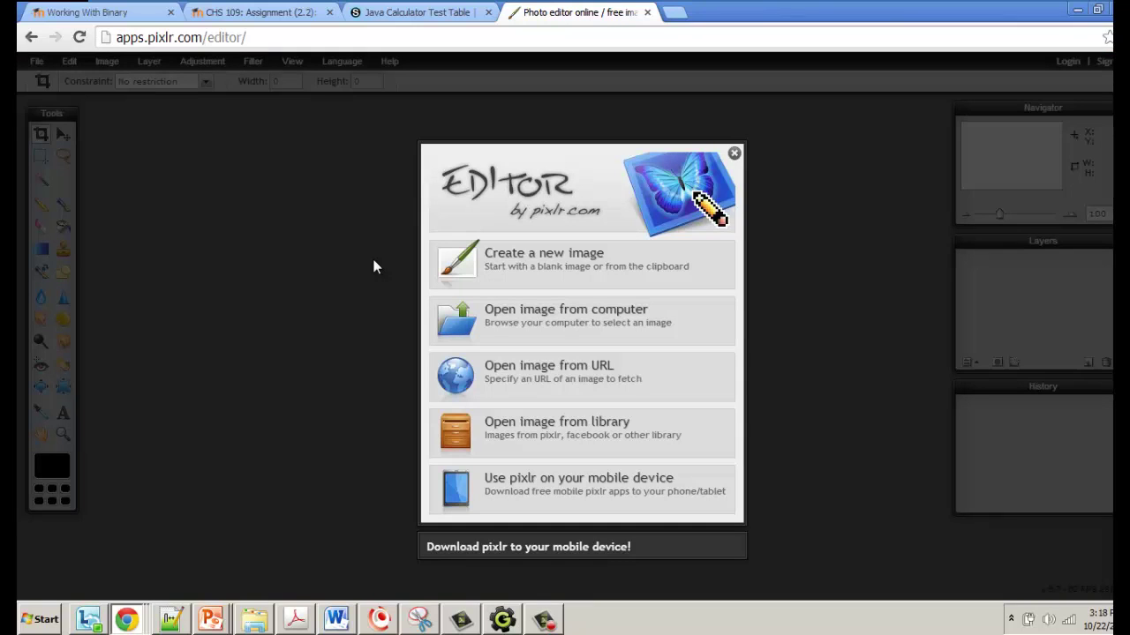
{"action": "left_click", "coordinate": [543, 267]}
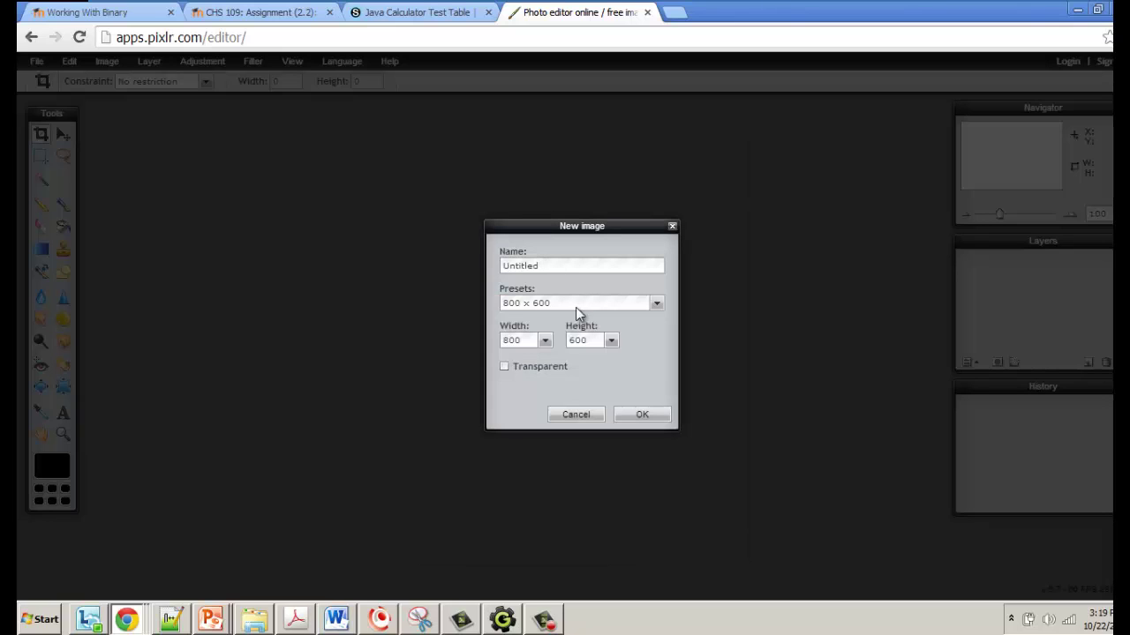
{"action": "left_click", "coordinate": [662, 420]}
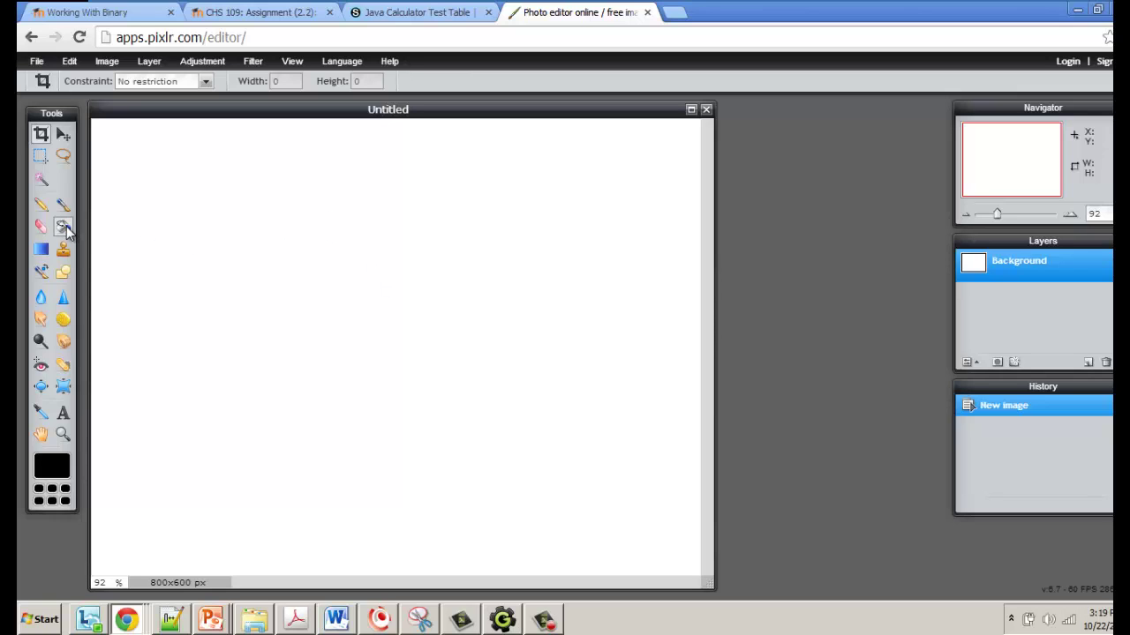
Open the main colour selector and examine its web and image colour palettes.
{"action": "left_click", "coordinate": [53, 477]}
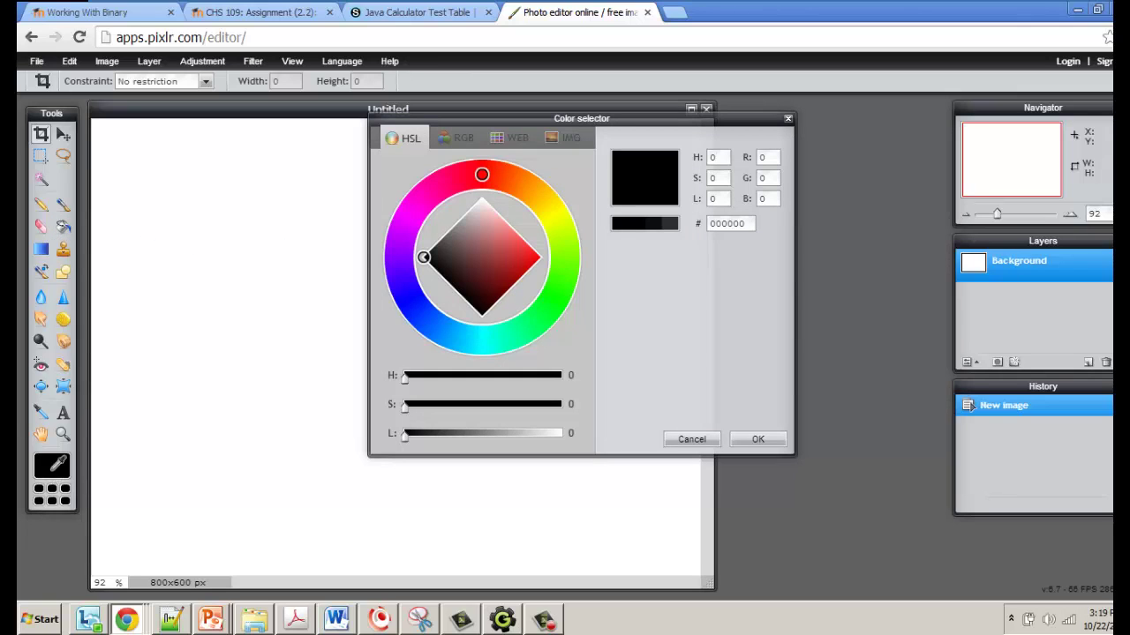
{"action": "left_click", "coordinate": [510, 140]}
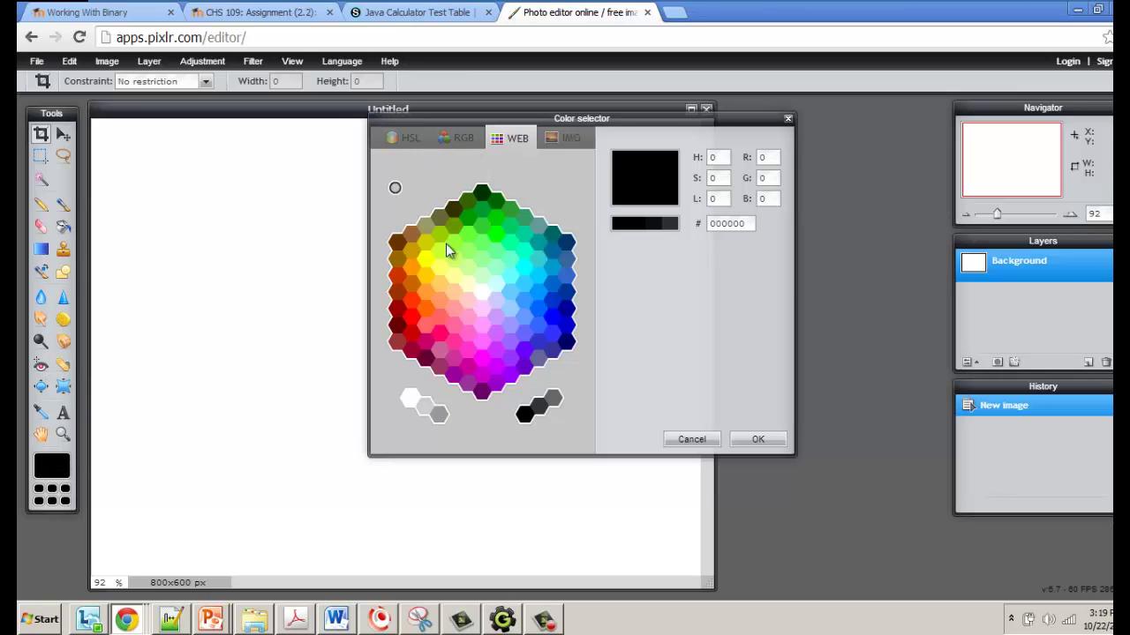
{"action": "left_click", "coordinate": [571, 137]}
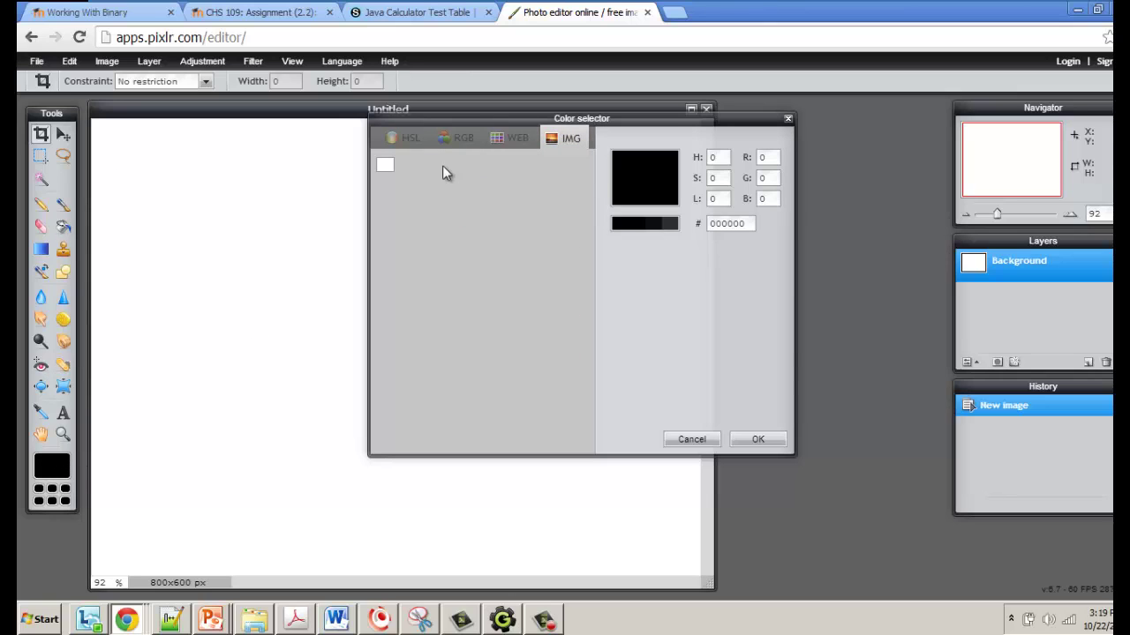
Try an RGB mix of red 163, green 127 and blue 89, and view it in the HSL model.
{"action": "left_click", "coordinate": [461, 137]}
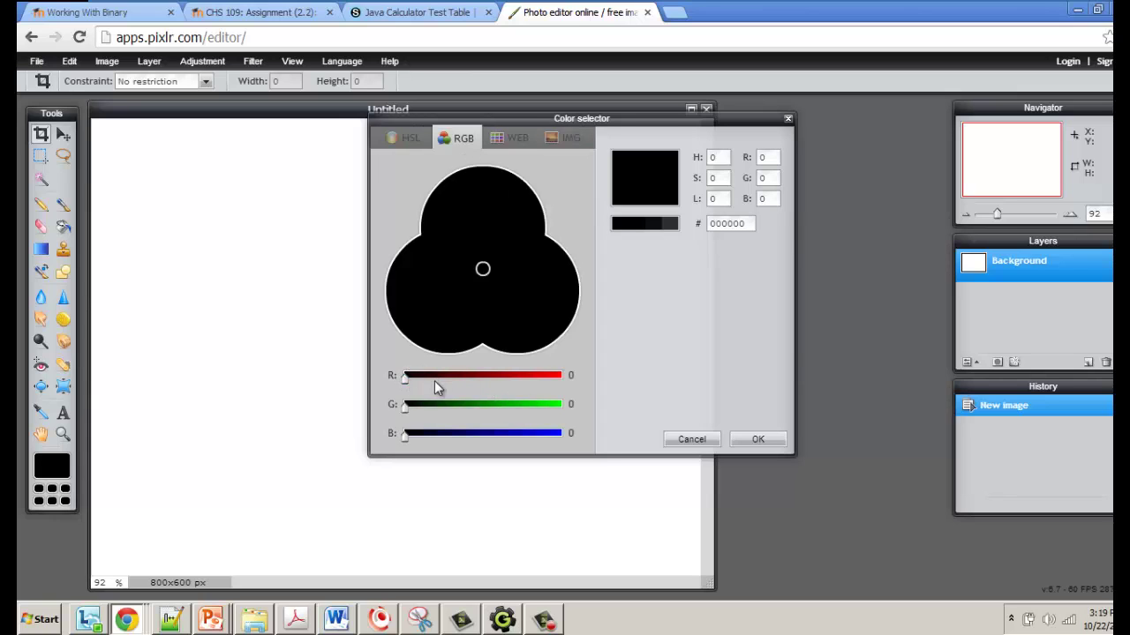
{"action": "left_click_drag", "start_coordinate": [407, 379], "coordinate": [505, 381]}
{"action": "left_click", "coordinate": [414, 404]}
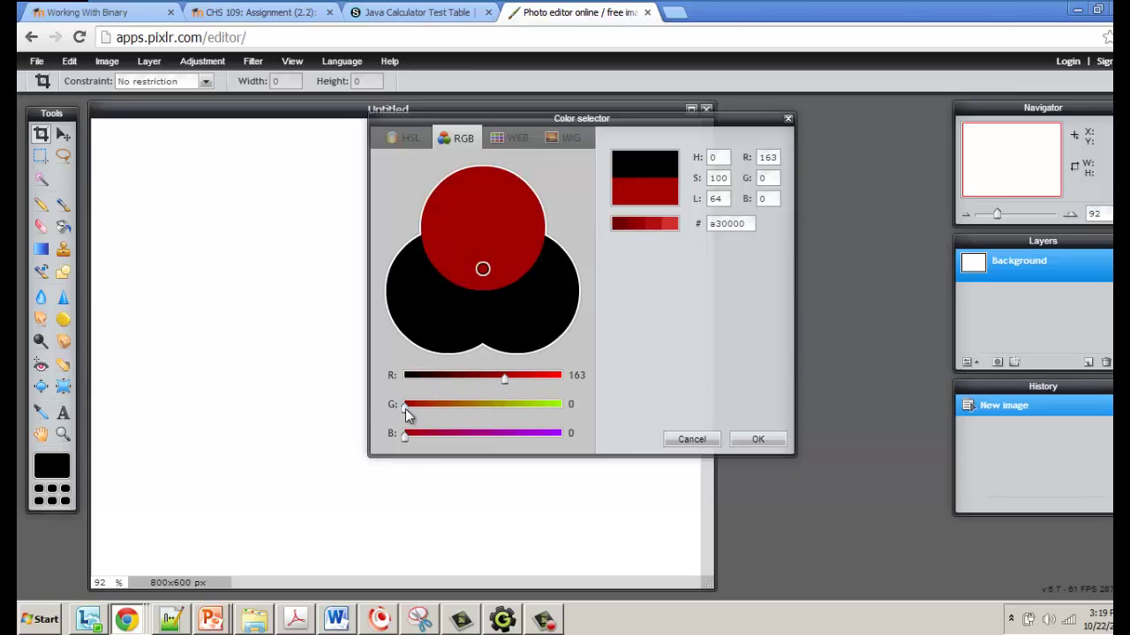
{"action": "left_click", "coordinate": [482, 406]}
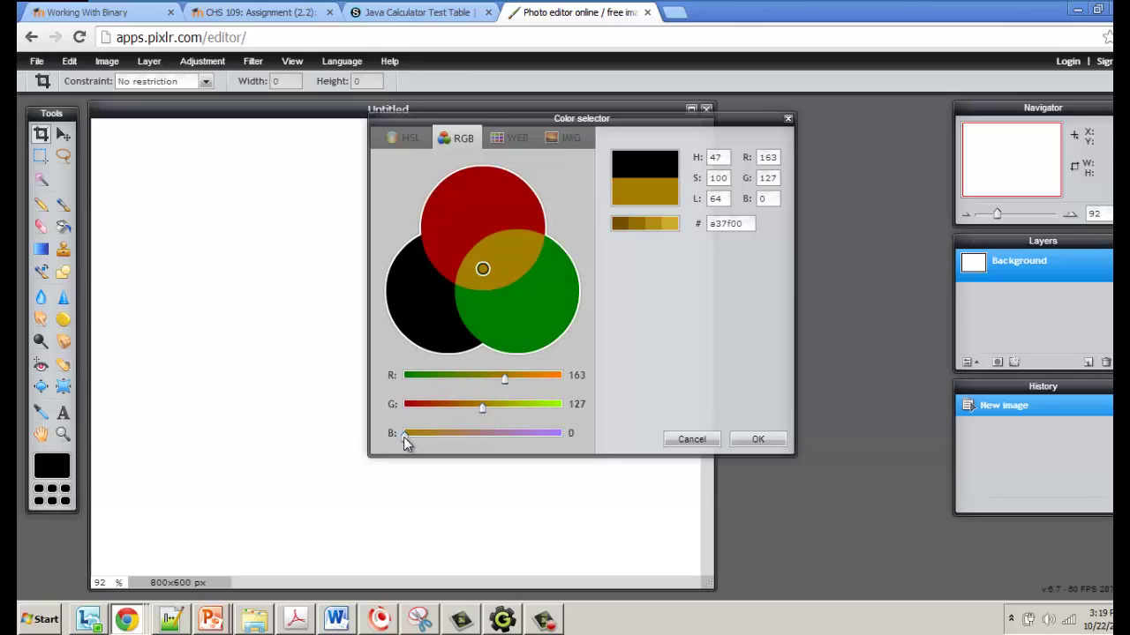
{"action": "left_click_drag", "start_coordinate": [405, 435], "coordinate": [459, 438]}
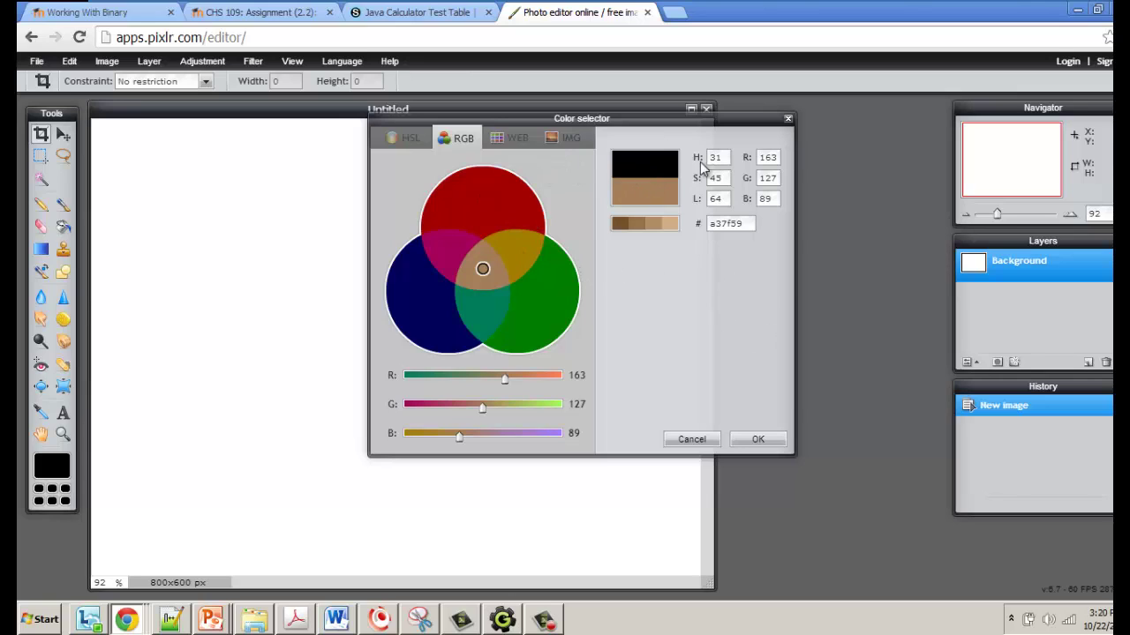
{"action": "left_click", "coordinate": [411, 141]}
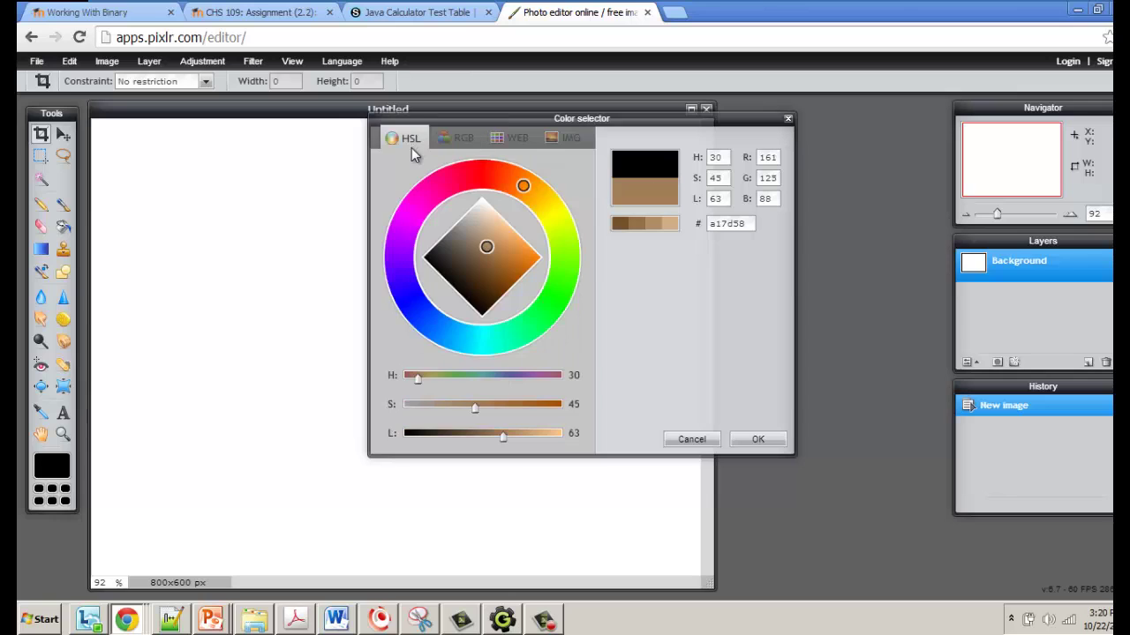
Set the main colour to web swatch 999966 and fill the whole canvas with it using the Paint bucket tool.
{"action": "left_click", "coordinate": [496, 139]}
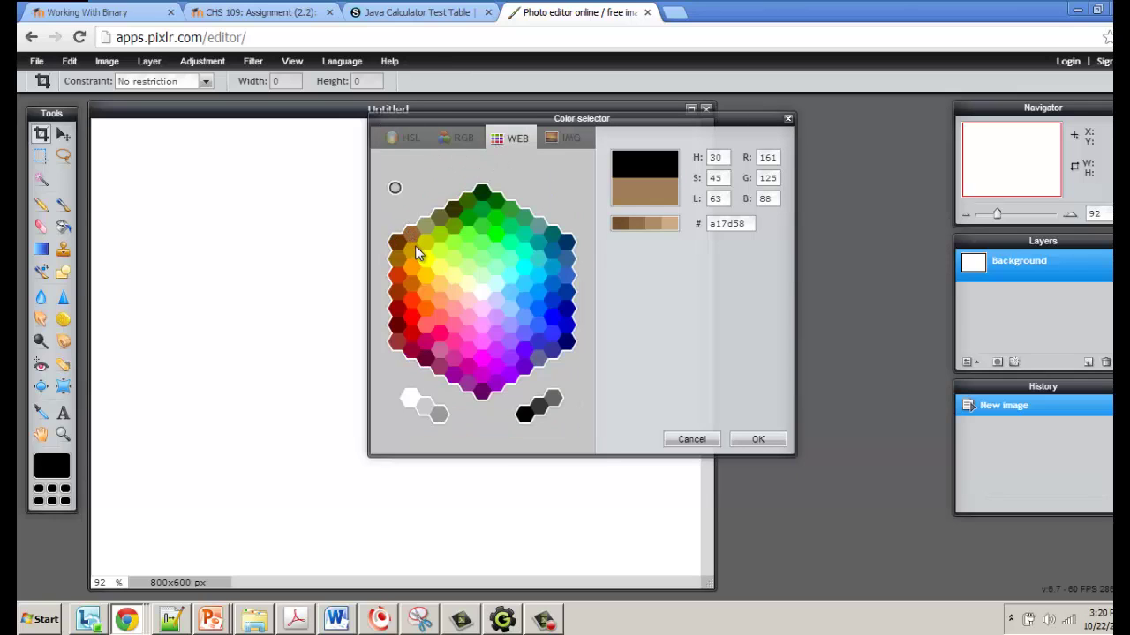
{"action": "left_click", "coordinate": [426, 226]}
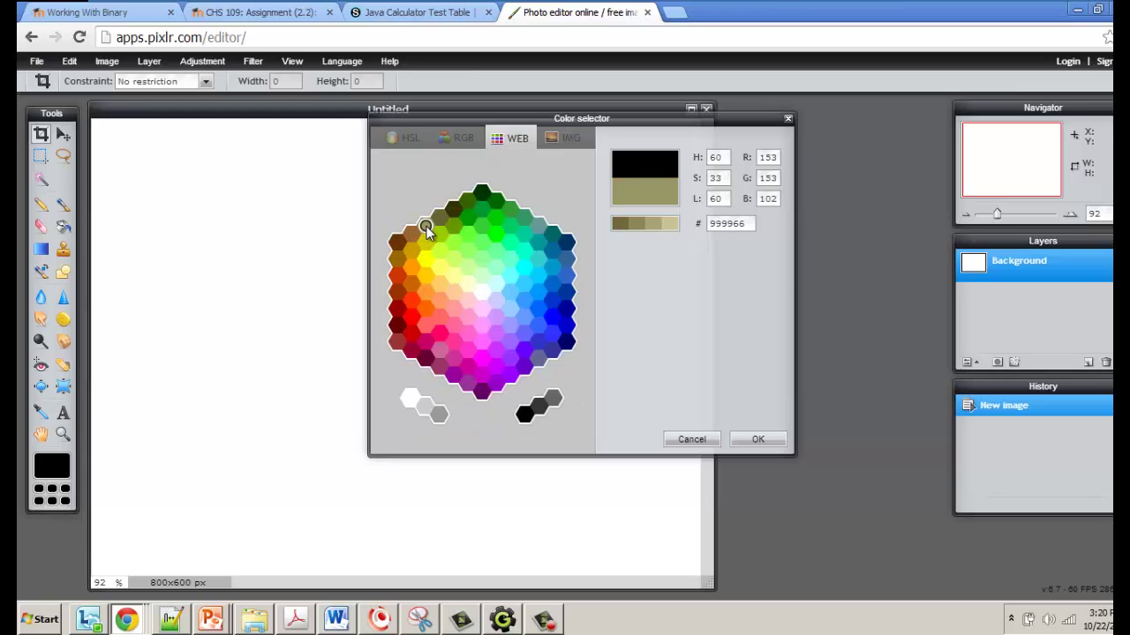
{"action": "left_click", "coordinate": [755, 438]}
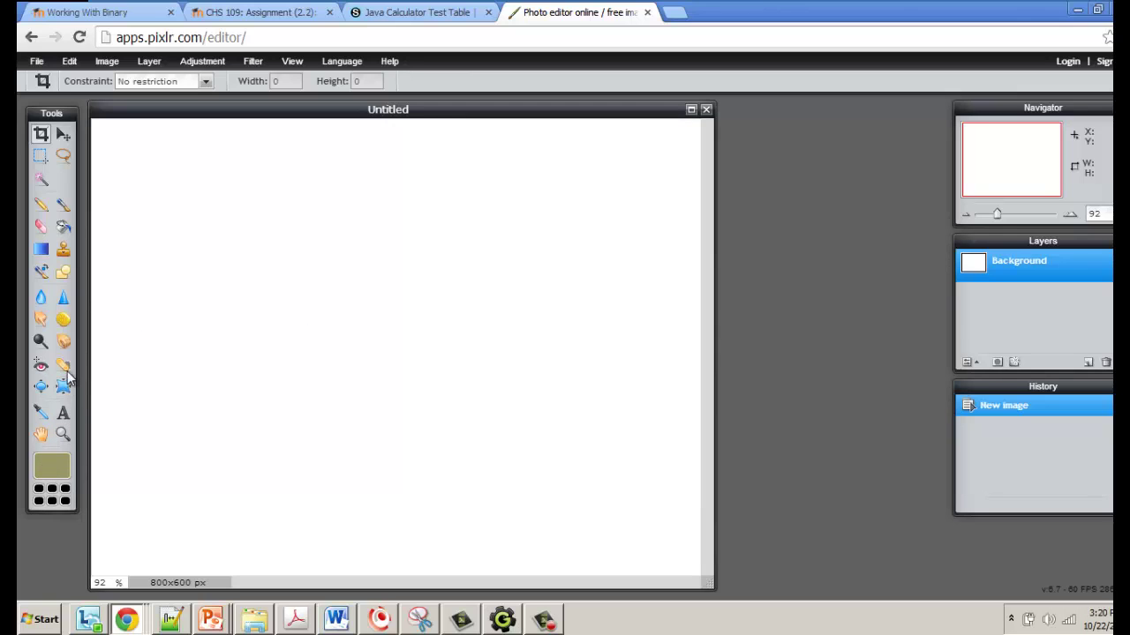
{"action": "left_click", "coordinate": [63, 226]}
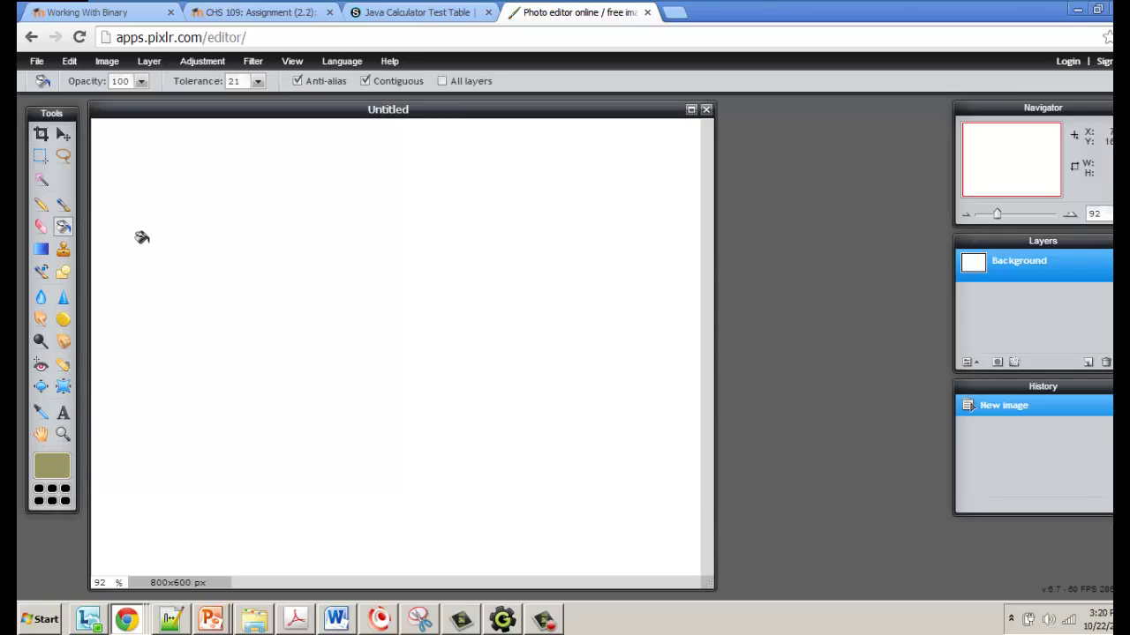
{"action": "left_click", "coordinate": [148, 240]}
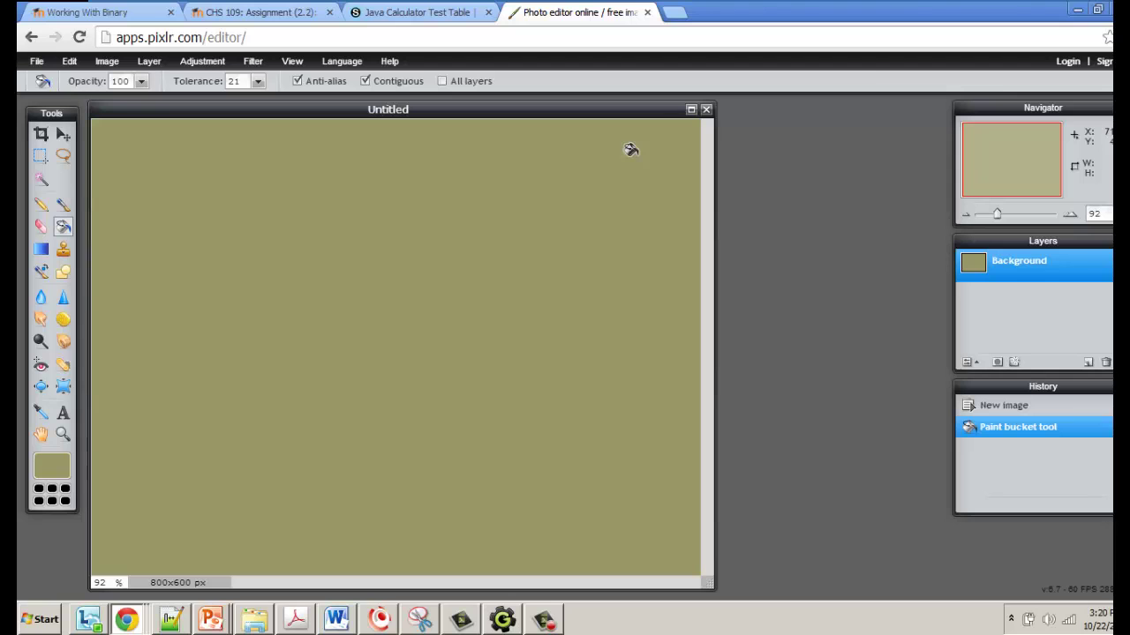
Search Google Images for "dungeons" in a new browser tab.
{"action": "left_click", "coordinate": [674, 12]}
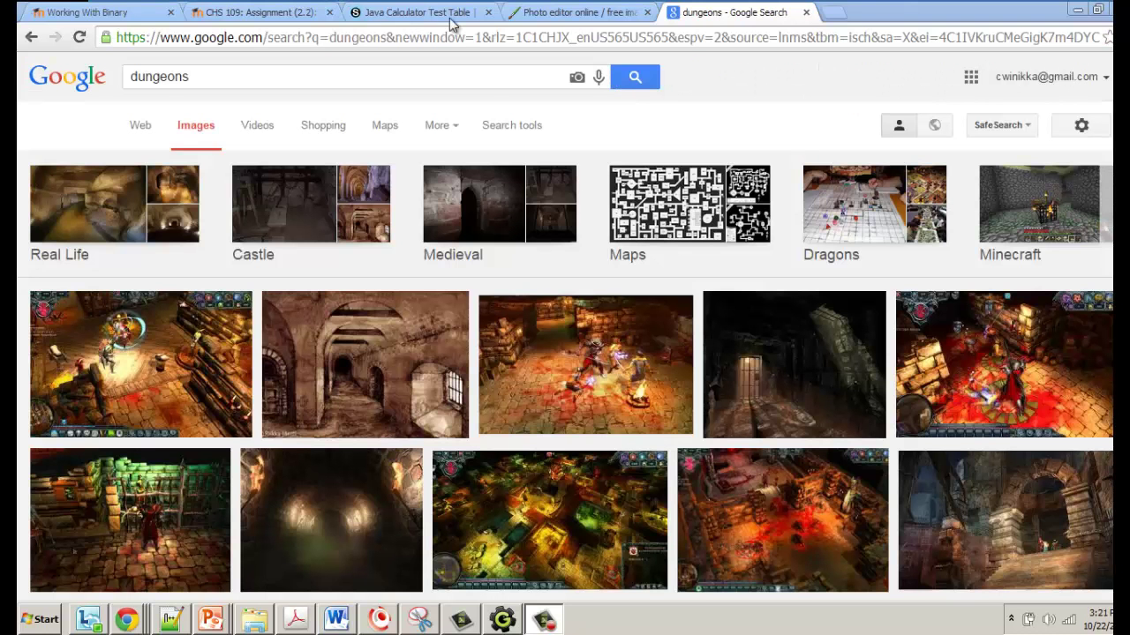
{"action": "left_click_drag", "start_coordinate": [246, 76], "coordinate": [131, 76]}
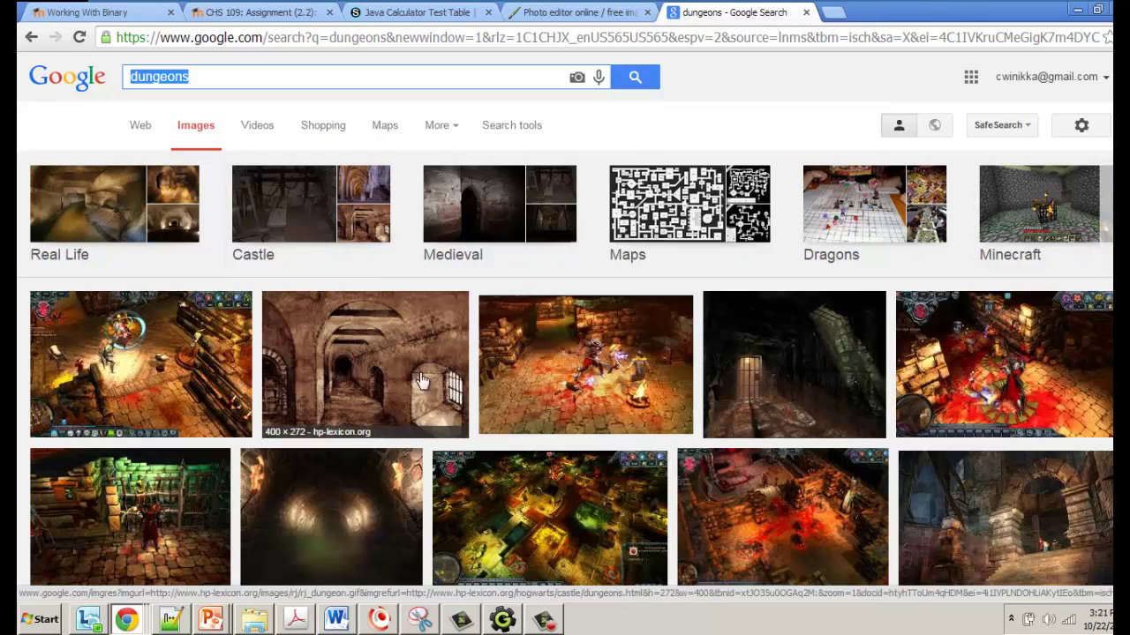
Open the lit underground quarry tunnel picture from the Real Life dungeons group at full size.
{"action": "left_click", "coordinate": [95, 219]}
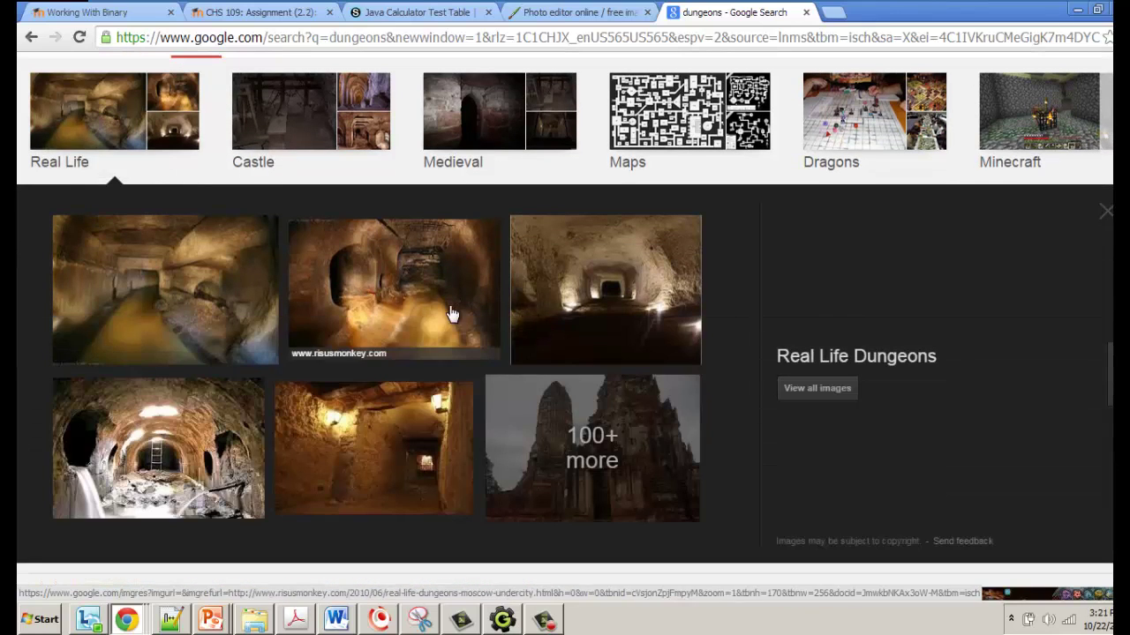
{"action": "left_click", "coordinate": [603, 288]}
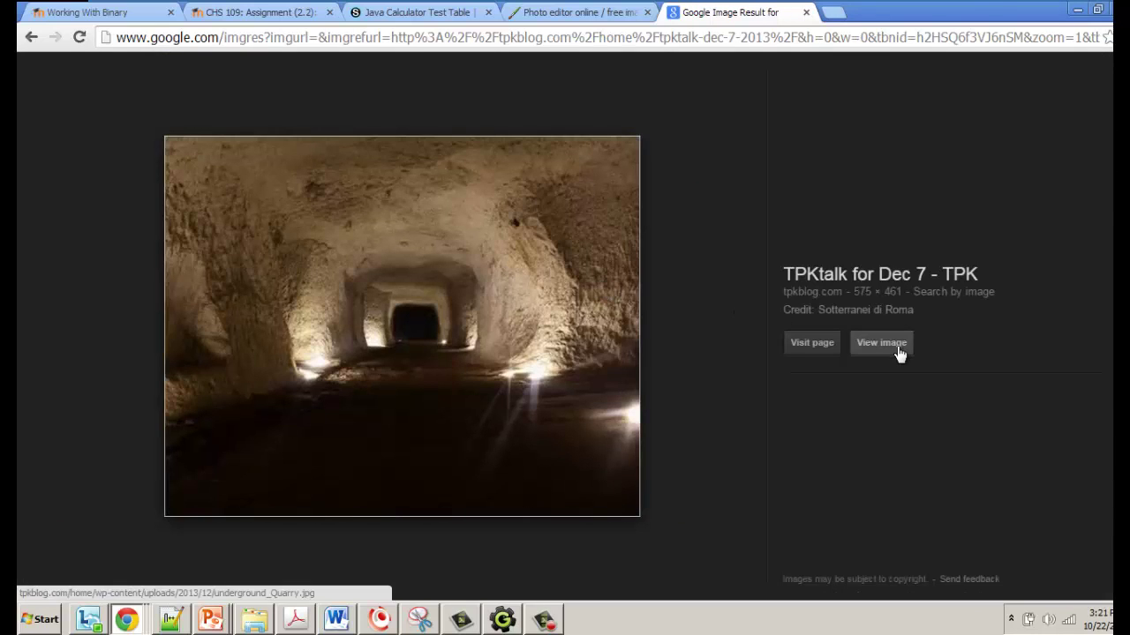
{"action": "left_click", "coordinate": [897, 346]}
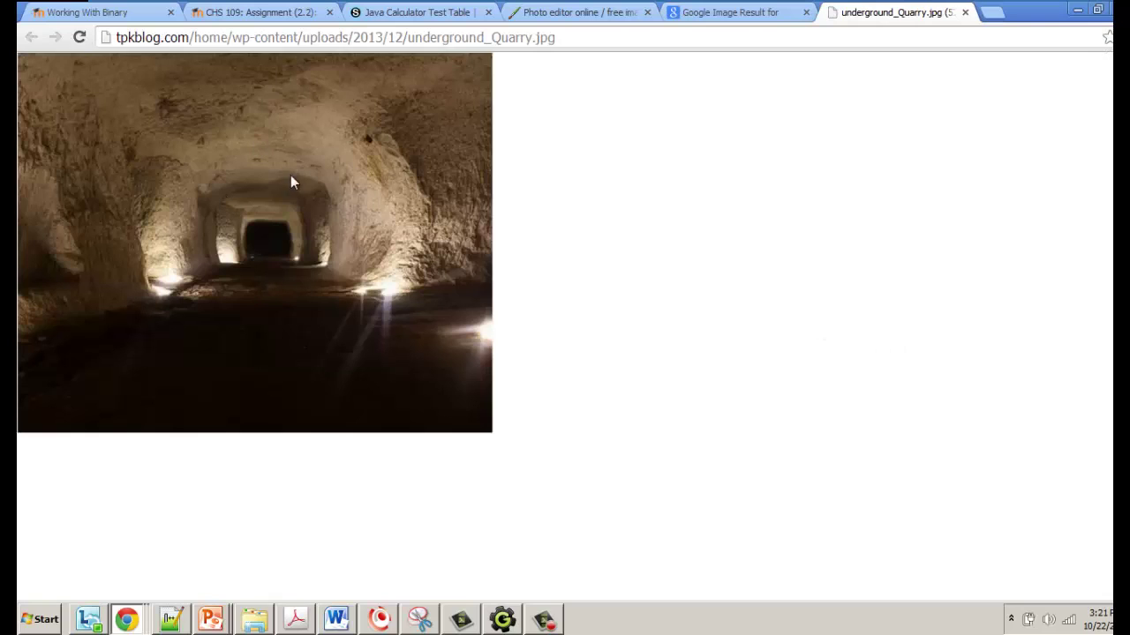
Inspect the quarry image's page element to check its width and height in pixels.
{"action": "right_click", "coordinate": [284, 185]}
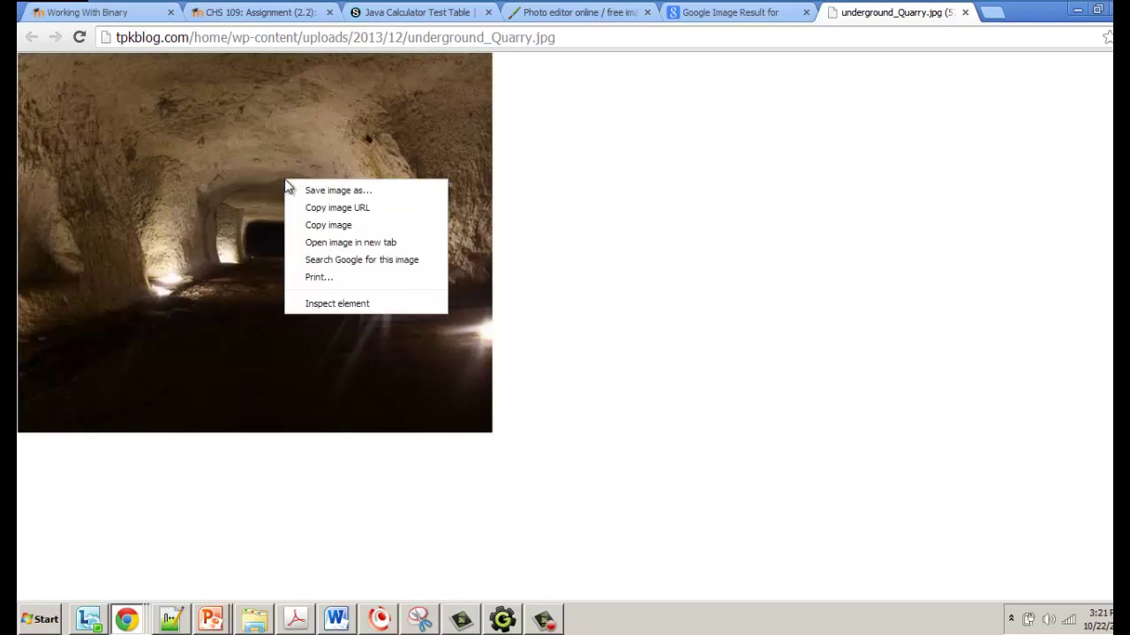
{"action": "left_click", "coordinate": [579, 37]}
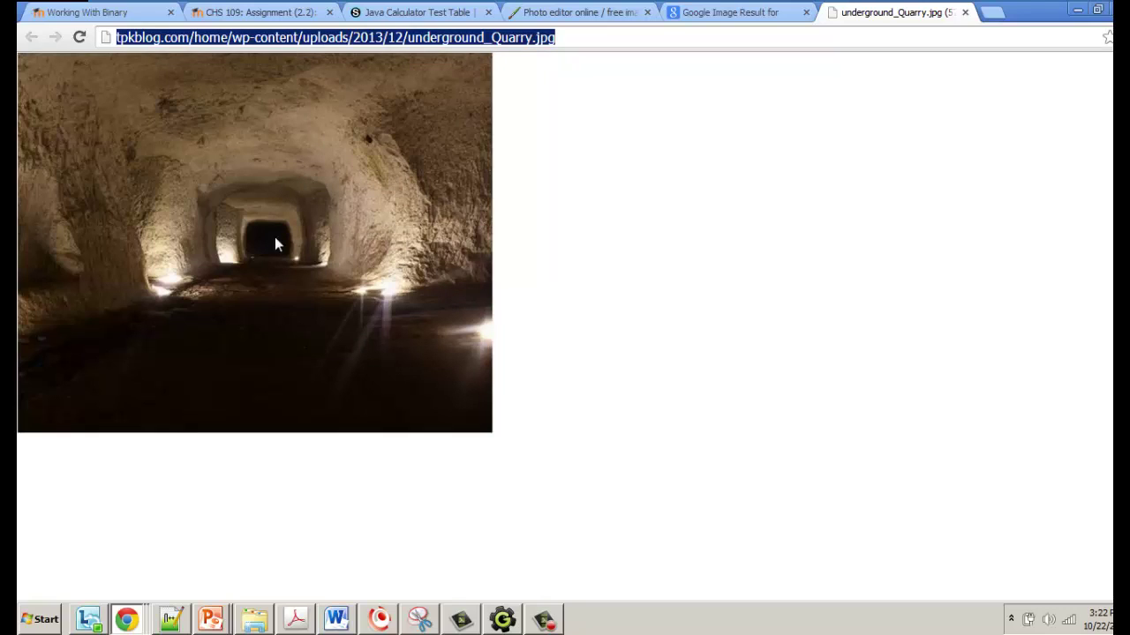
{"action": "right_click", "coordinate": [215, 222]}
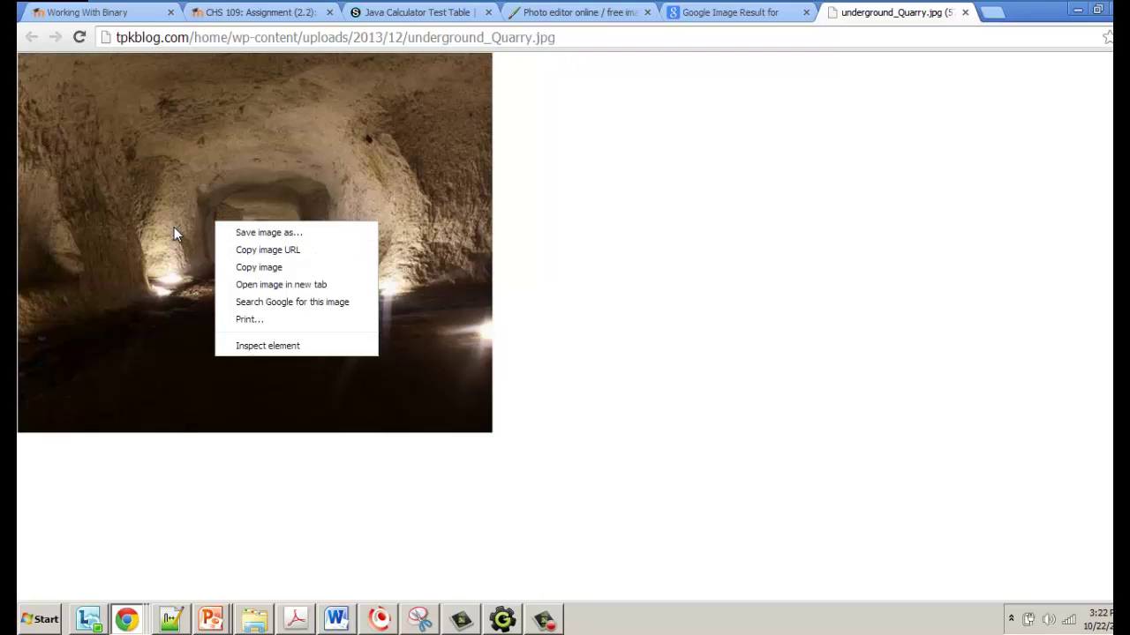
{"action": "left_click", "coordinate": [278, 347]}
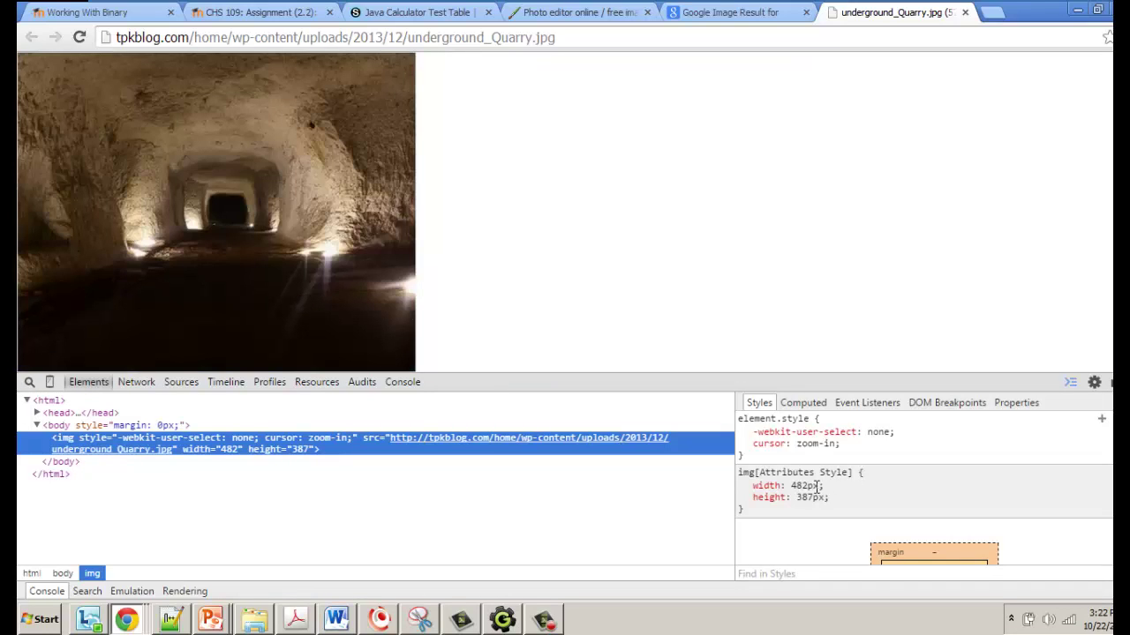
{"action": "mouse_move", "coordinate": [791, 486]}
{"action": "left_mouse_down"}
{"action": "mouse_move", "coordinate": [812, 486]}
{"action": "mouse_move", "coordinate": [808, 499]}
{"action": "left_mouse_up"}
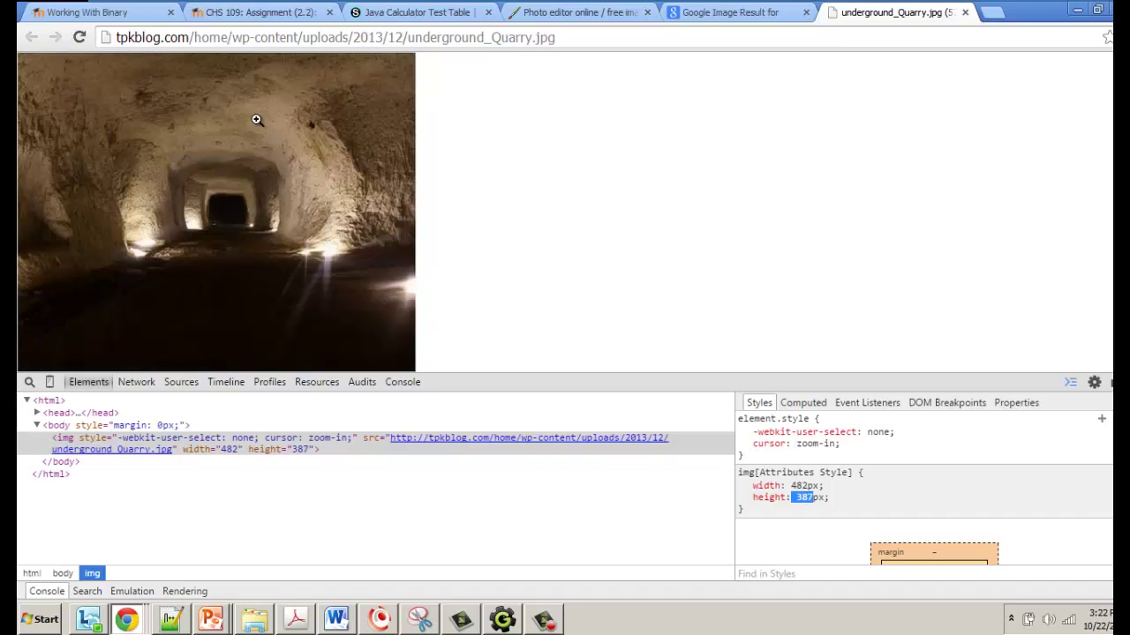
{"action": "left_click", "coordinate": [575, 171]}
Return to the dungeons image results and filter them to Large size.
{"action": "left_click", "coordinate": [722, 16]}
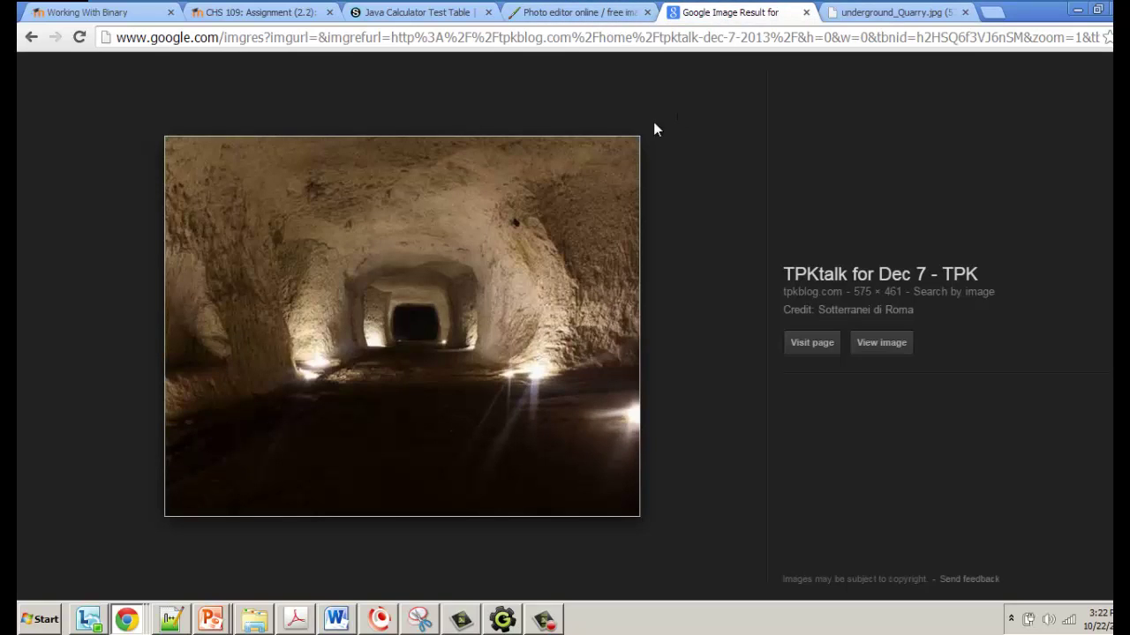
{"action": "key", "text": "alt+Left"}
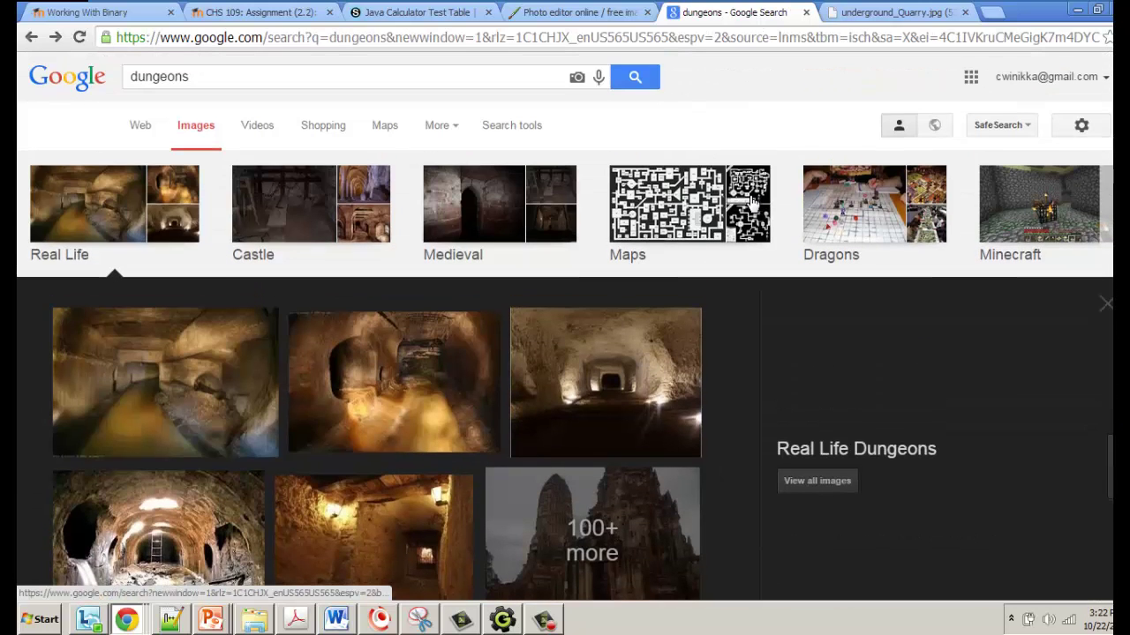
{"action": "left_click", "coordinate": [525, 128]}
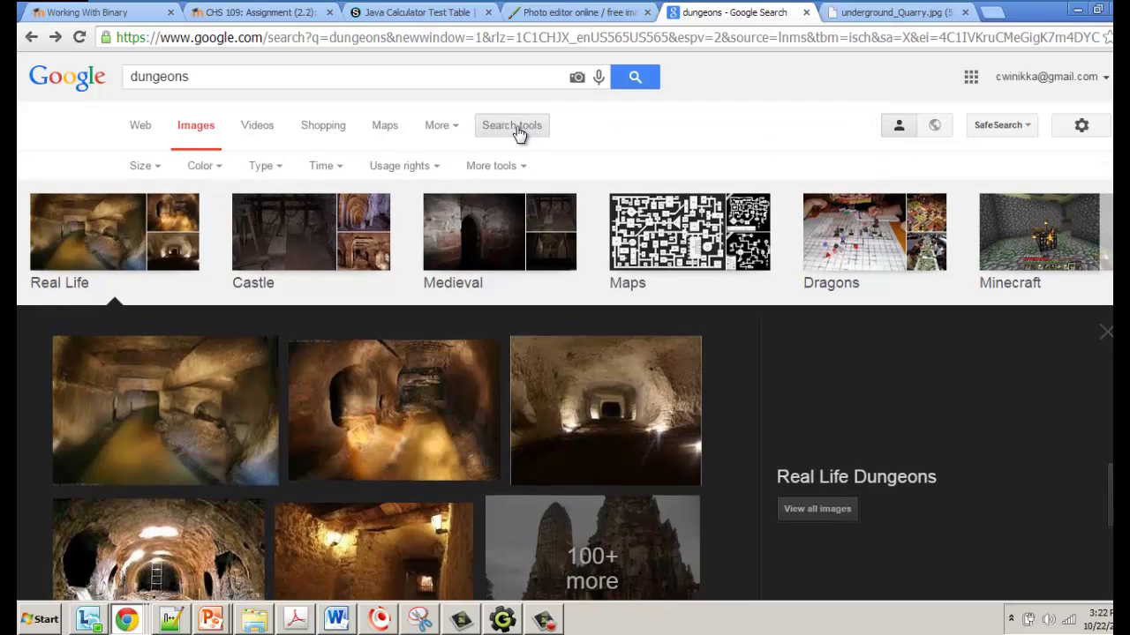
{"action": "left_click", "coordinate": [157, 168]}
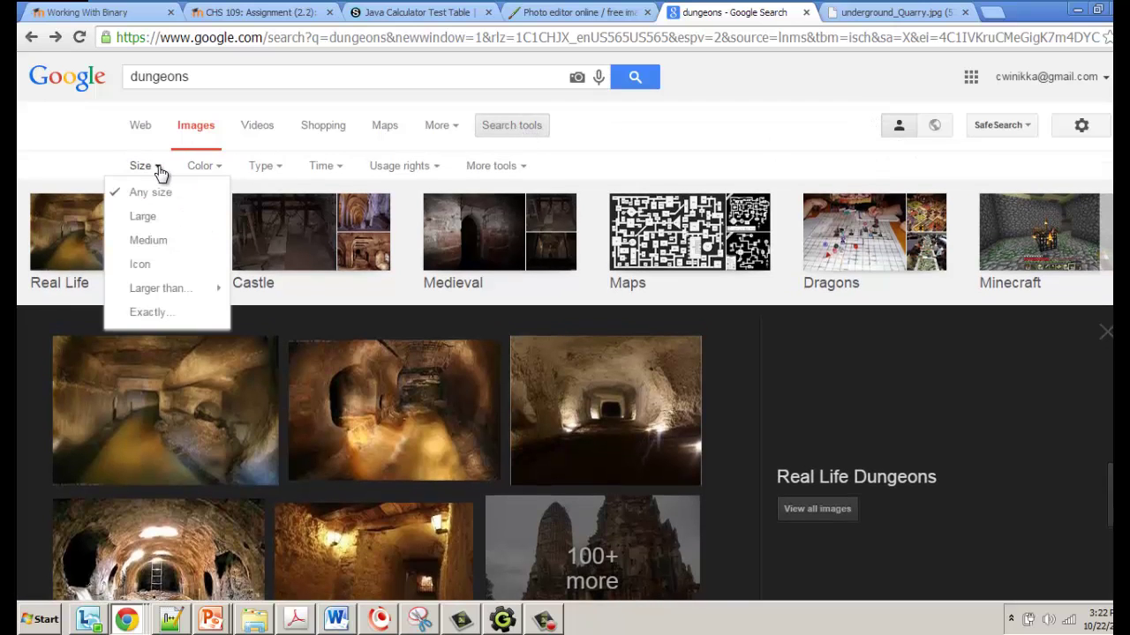
{"action": "left_click", "coordinate": [157, 218]}
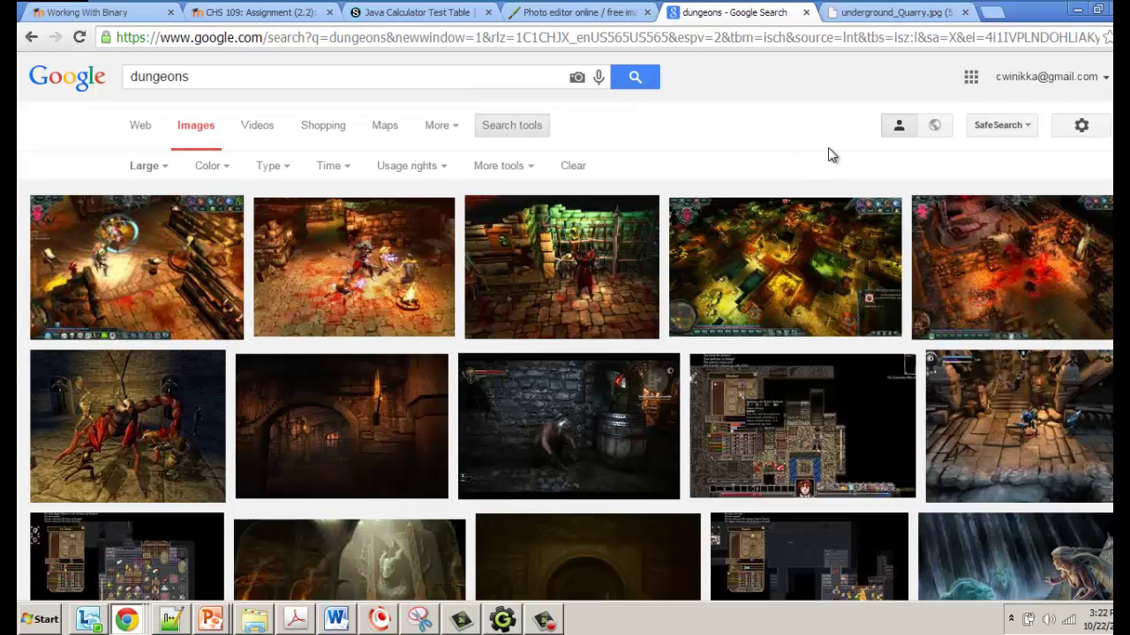
{"action": "scroll", "coordinate": [808, 190], "scroll_direction": "down", "scroll_amount": 2}
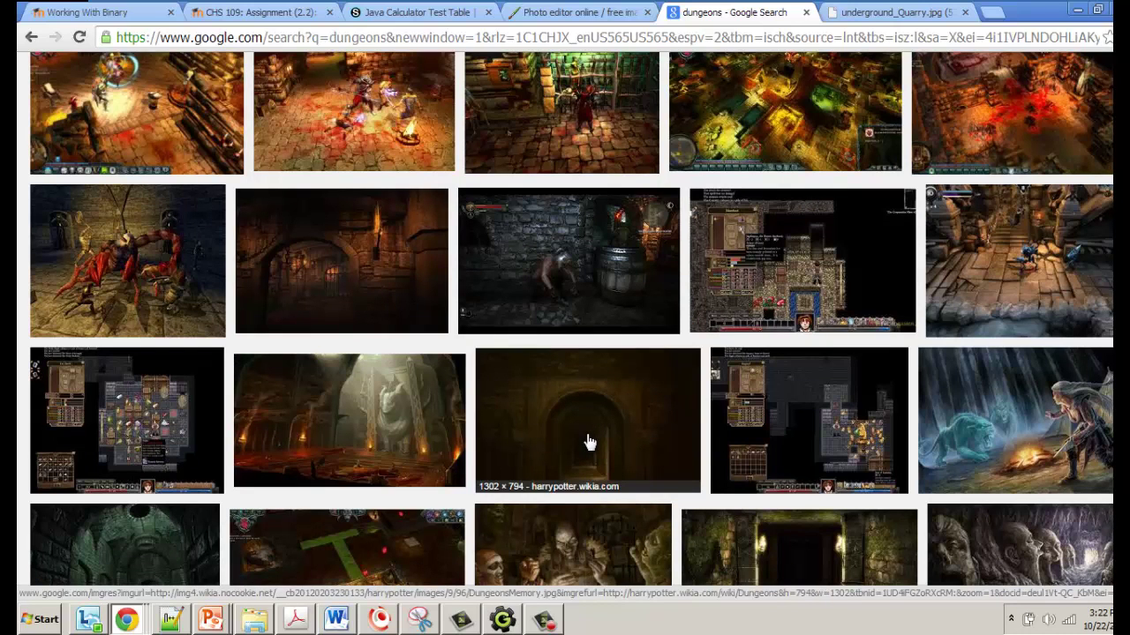
Browse the large dungeons results and open the dark stone archway picture from the Harry Potter Wiki at full size.
{"action": "scroll", "coordinate": [588, 445], "scroll_direction": "down", "scroll_amount": 3}
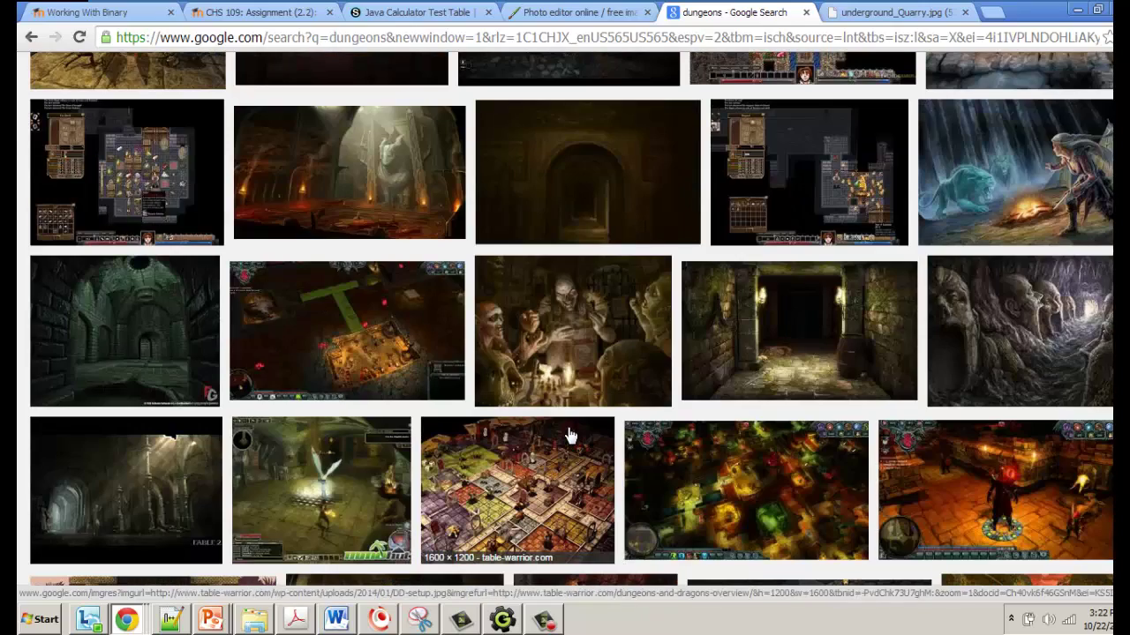
{"action": "scroll", "coordinate": [569, 474], "scroll_direction": "down", "scroll_amount": 3}
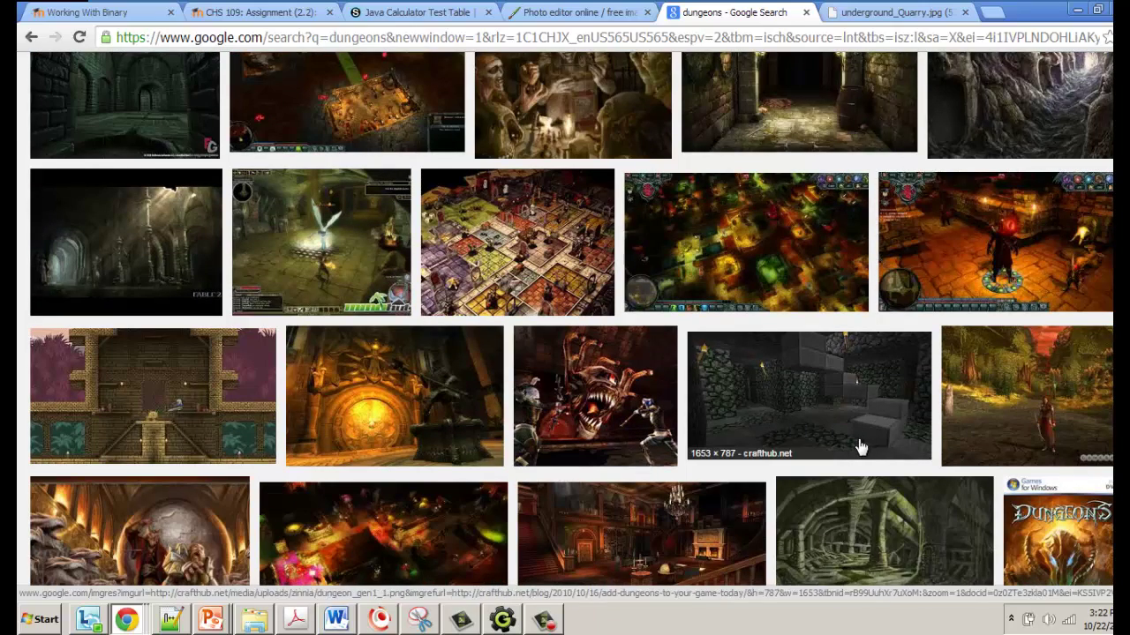
{"action": "scroll", "coordinate": [812, 485], "scroll_direction": "down", "scroll_amount": 4}
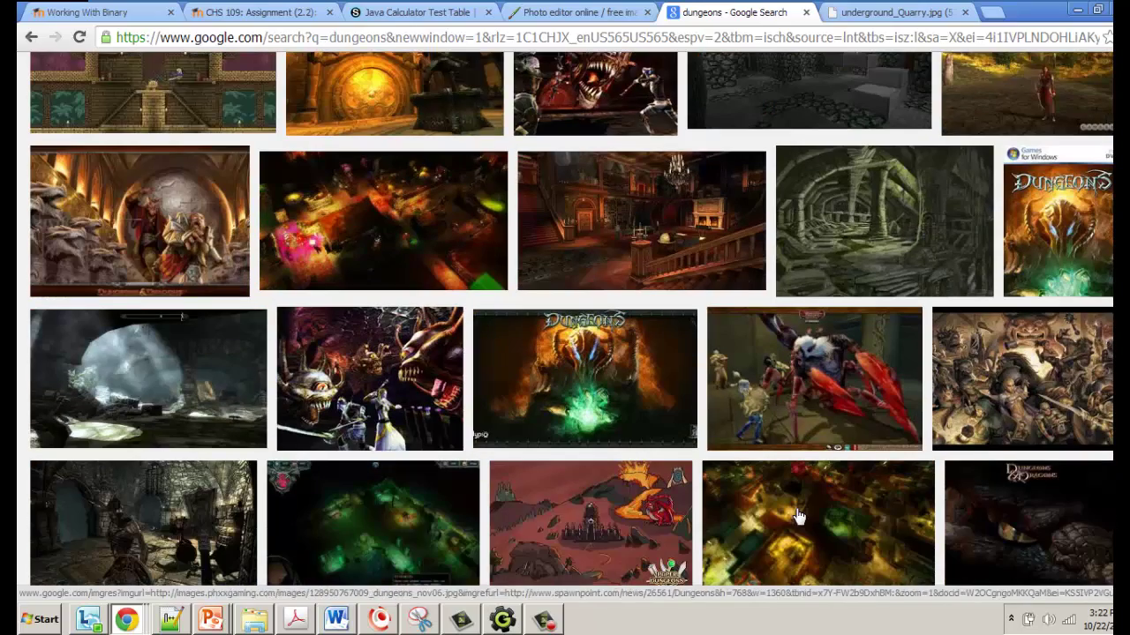
{"action": "scroll", "coordinate": [798, 516], "scroll_direction": "down", "scroll_amount": 1}
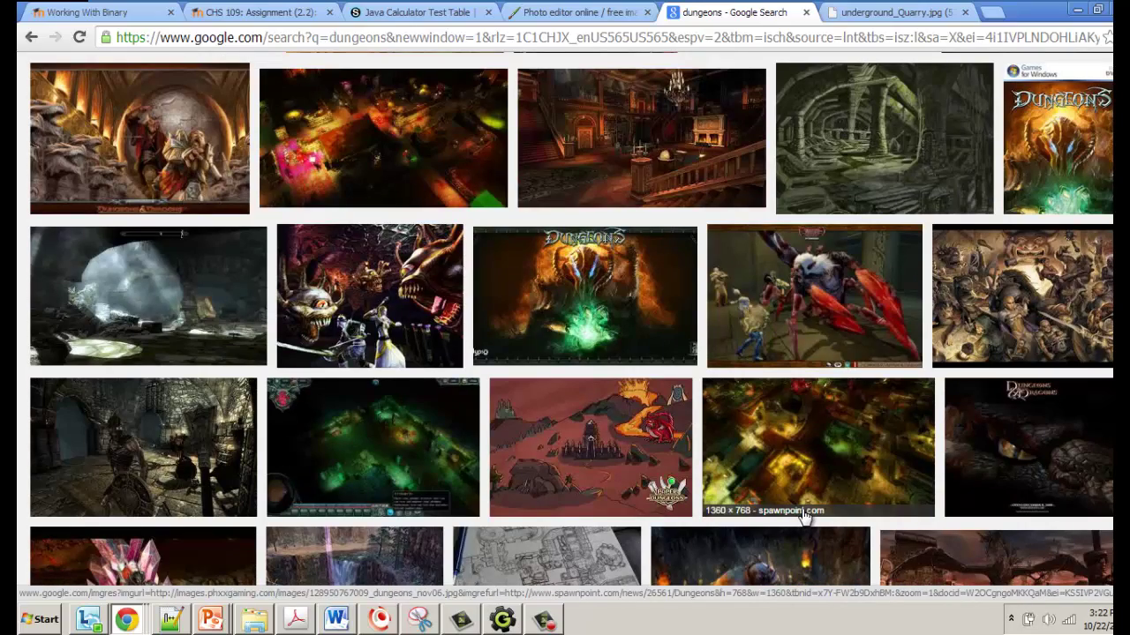
{"action": "scroll", "coordinate": [803, 518], "scroll_direction": "down", "scroll_amount": 4}
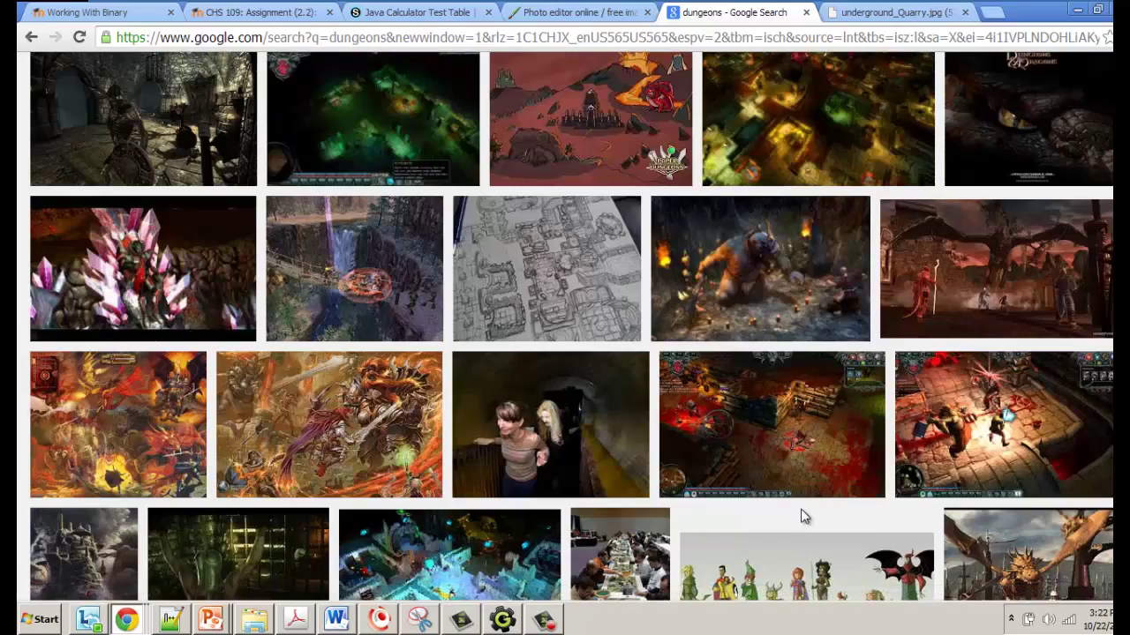
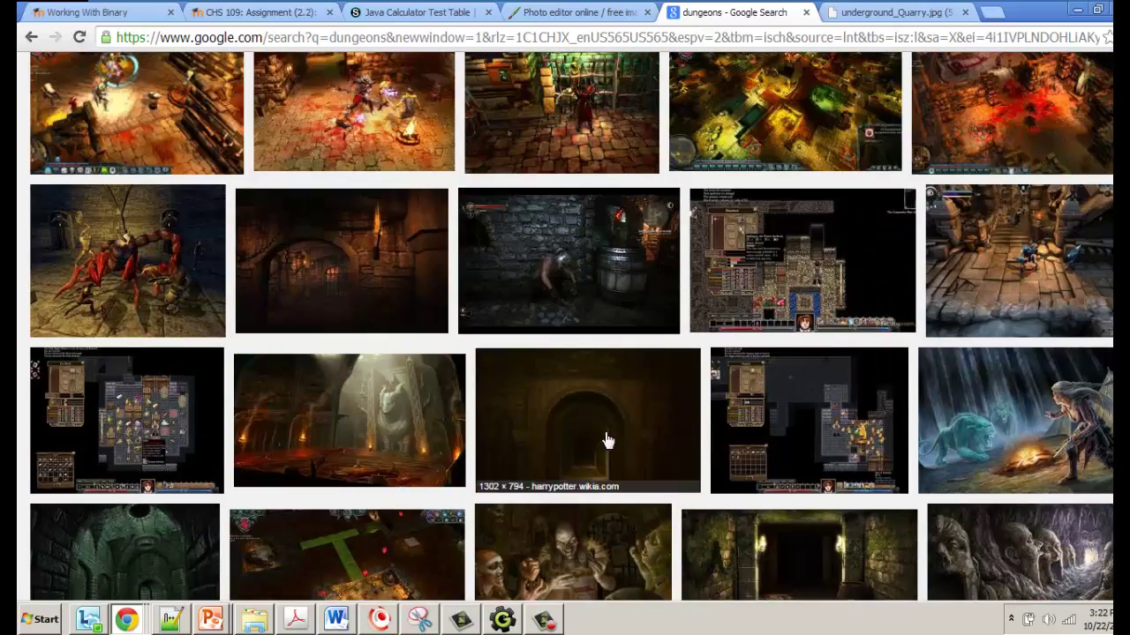
{"action": "left_click", "coordinate": [605, 437]}
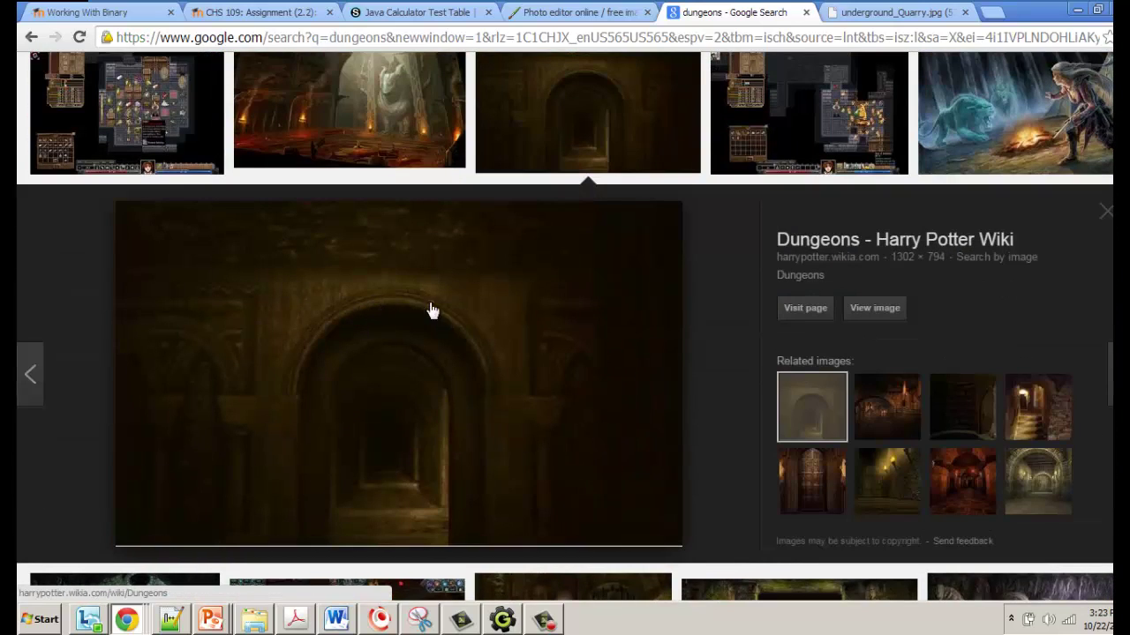
{"action": "left_click", "coordinate": [875, 308]}
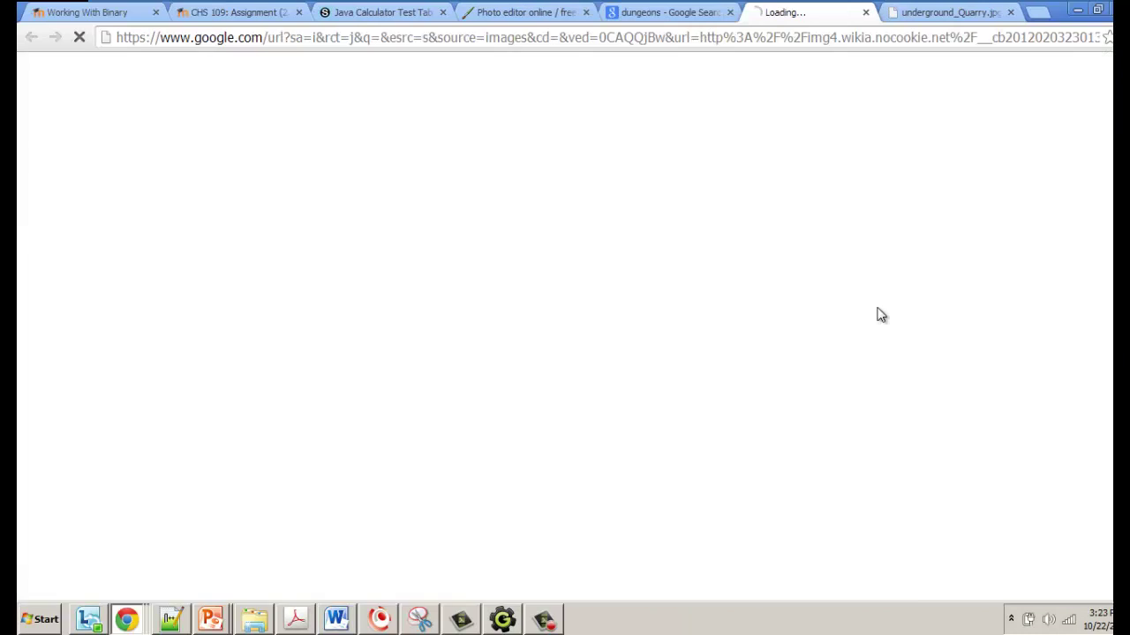
Copy the web address of the full-size DungeonsMemory.jpg image.
{"action": "left_click", "coordinate": [422, 41]}
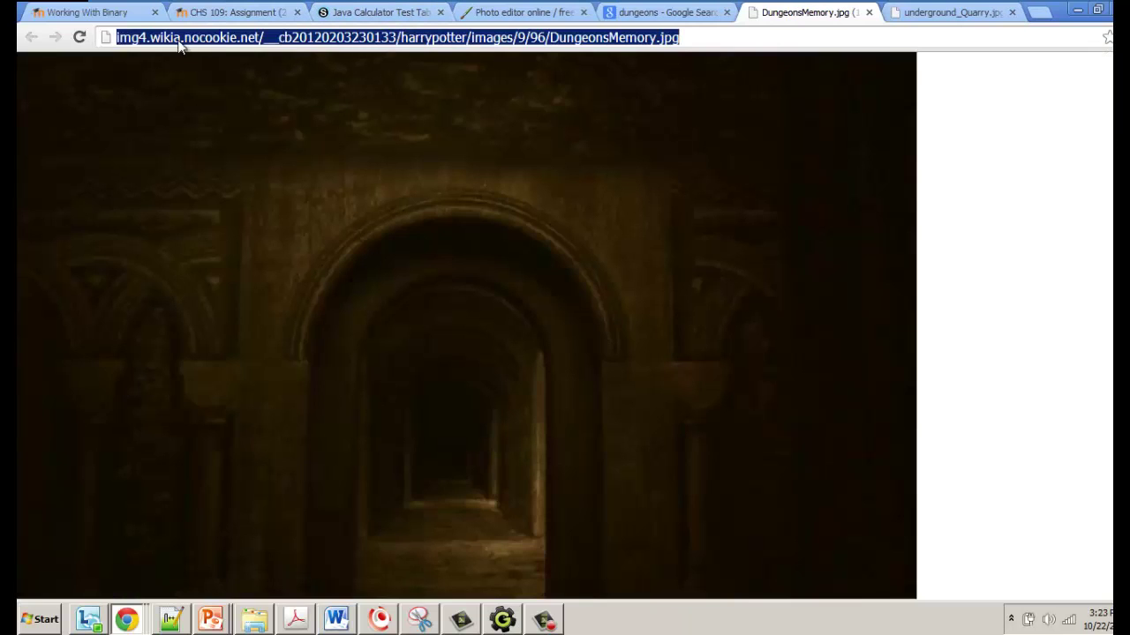
{"action": "right_click", "coordinate": [319, 43]}
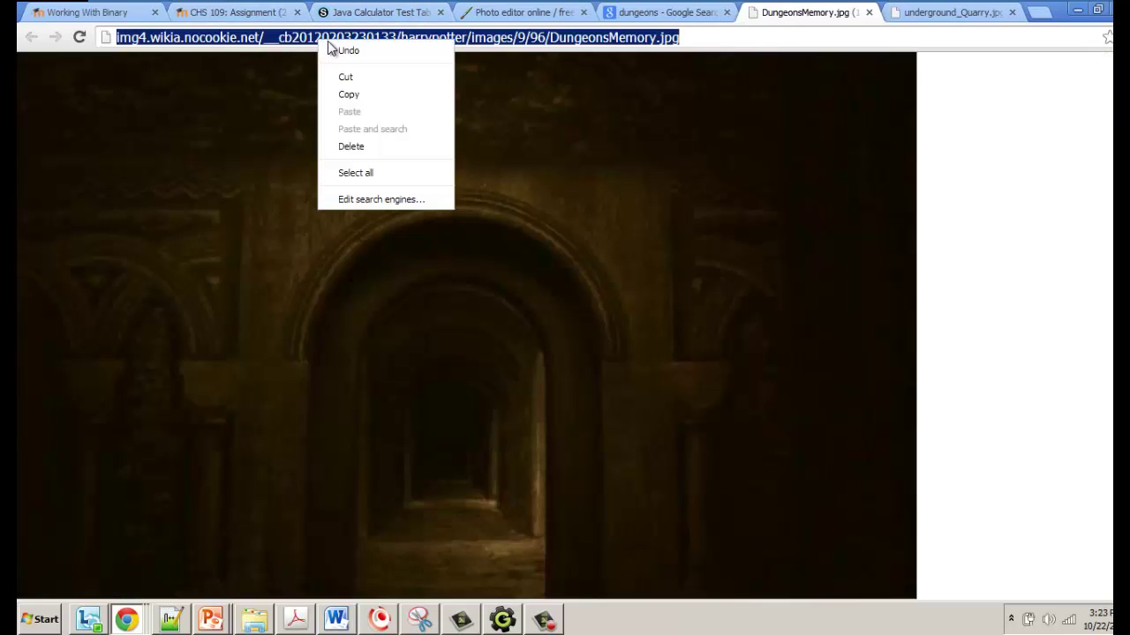
{"action": "left_click", "coordinate": [379, 91]}
Switch to Pixlr Editor and open the archway picture from the copied DungeonsMemory.jpg image URL.
{"action": "left_click", "coordinate": [497, 19]}
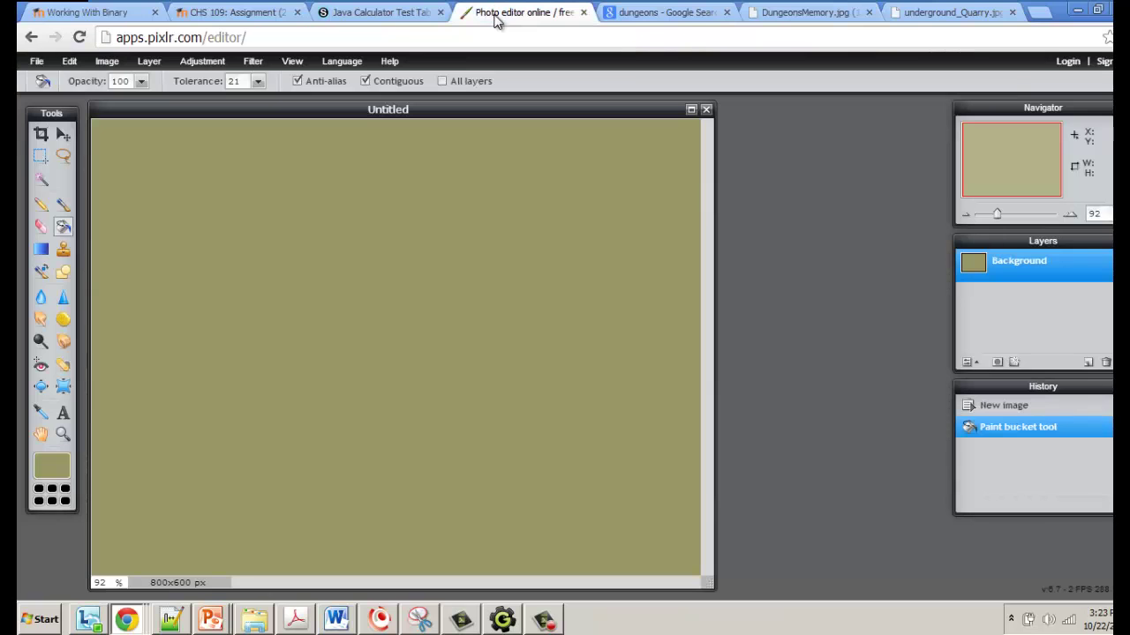
{"action": "left_click", "coordinate": [107, 62]}
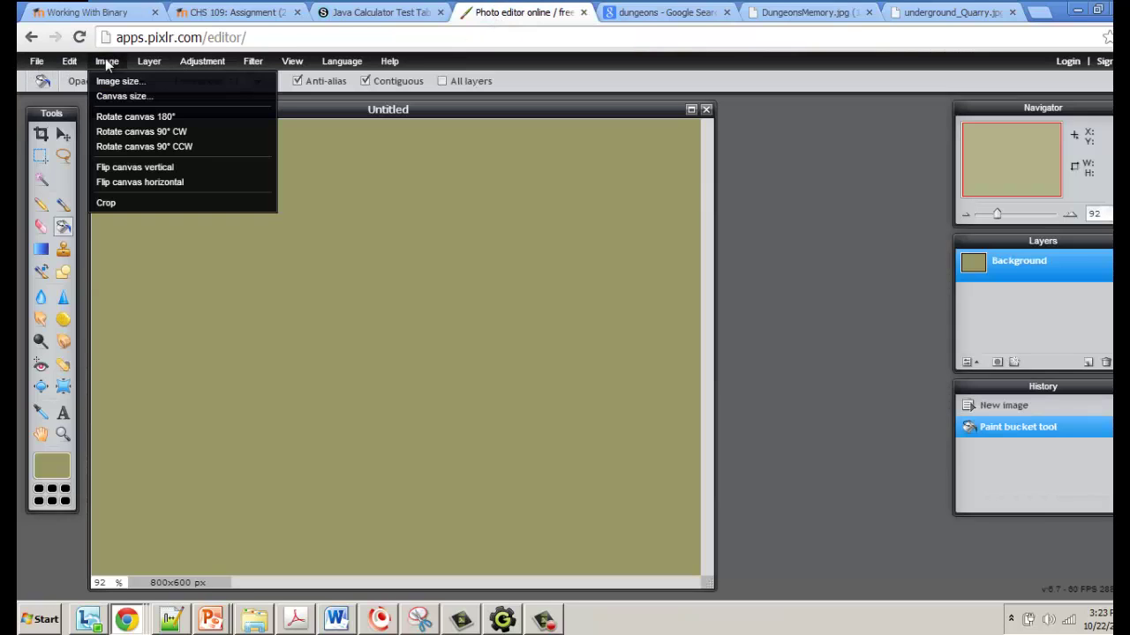
{"action": "left_click", "coordinate": [72, 64]}
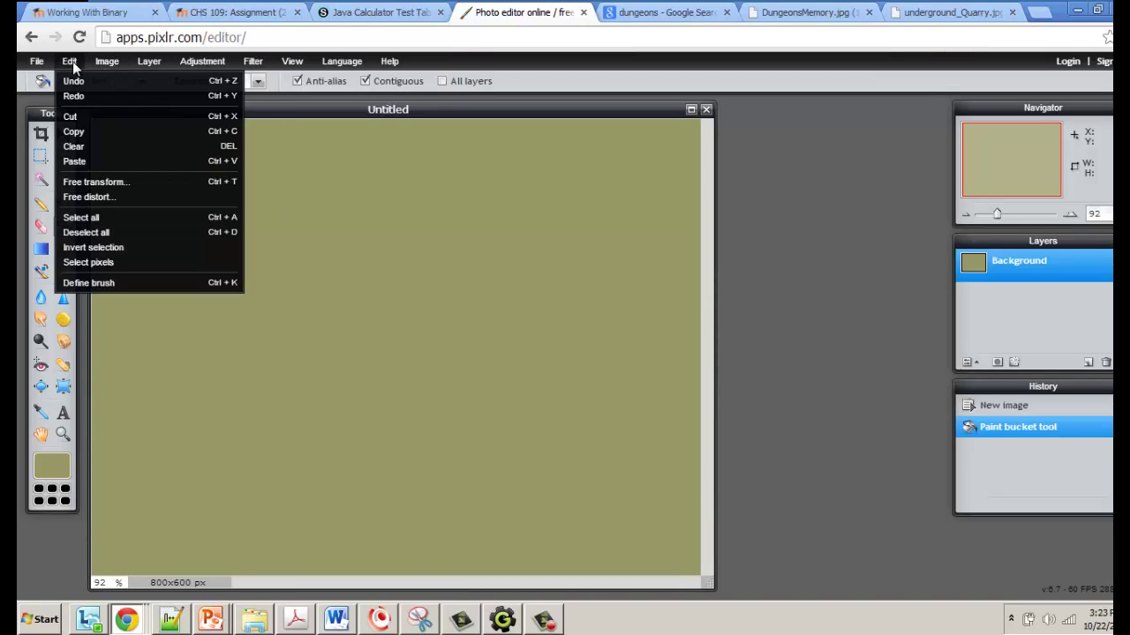
{"action": "left_click", "coordinate": [39, 62]}
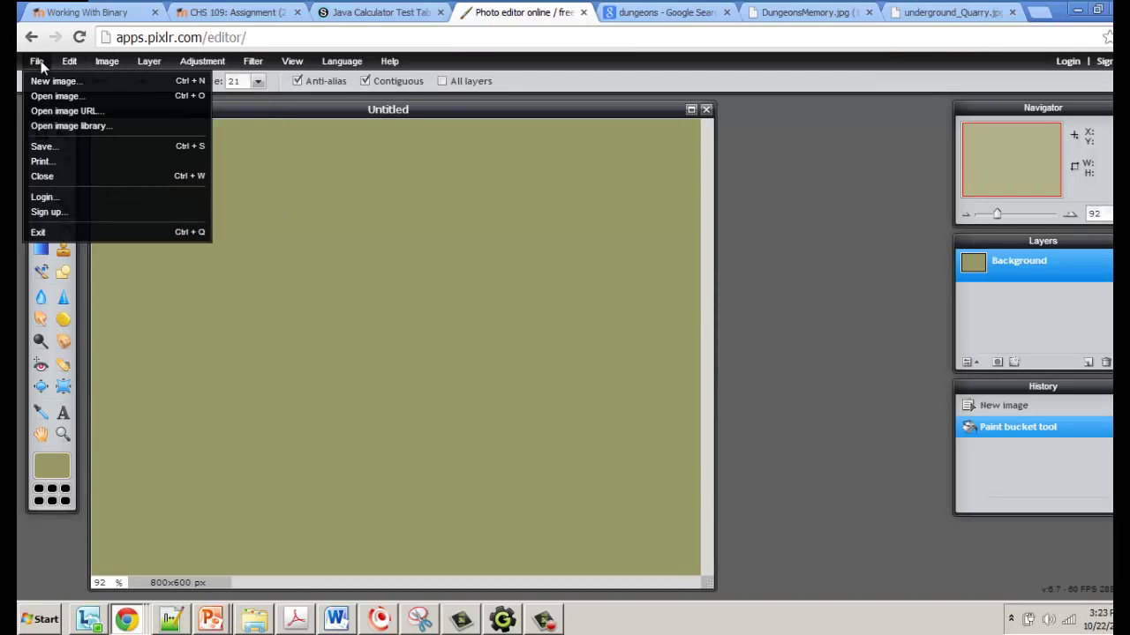
{"action": "left_click", "coordinate": [53, 112]}
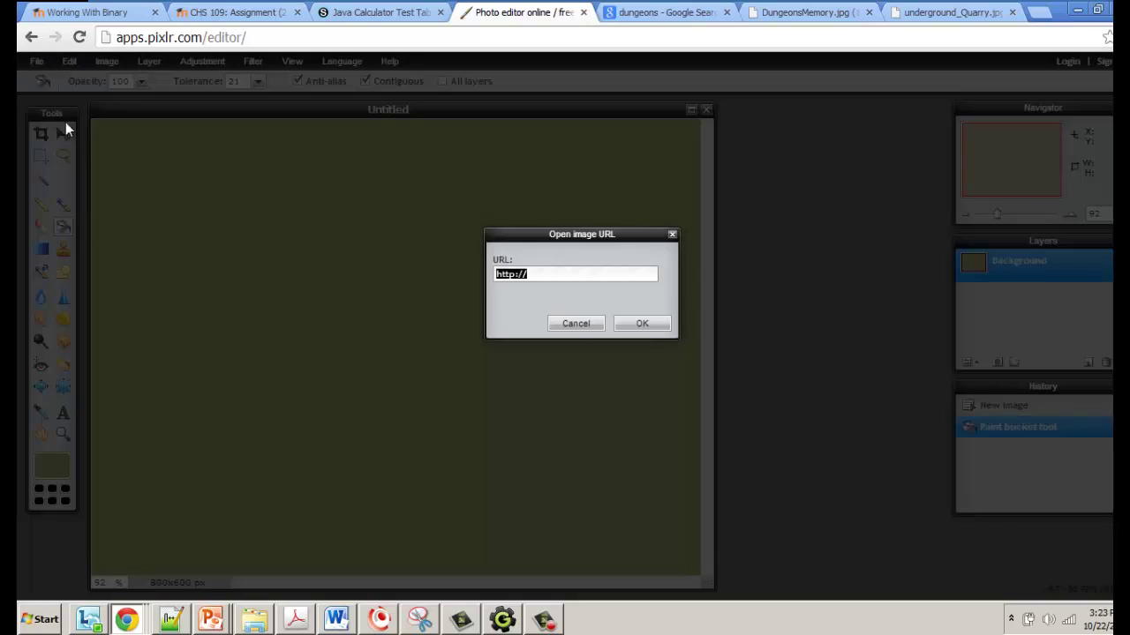
{"action": "key", "text": "ctrl+v"}
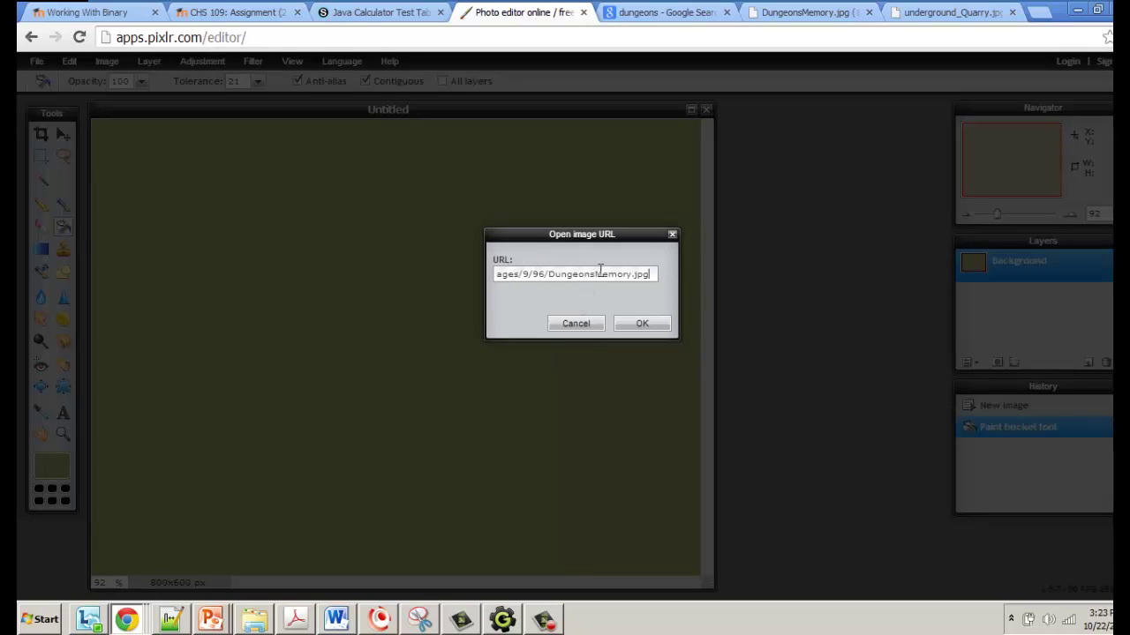
{"action": "left_click", "coordinate": [643, 323]}
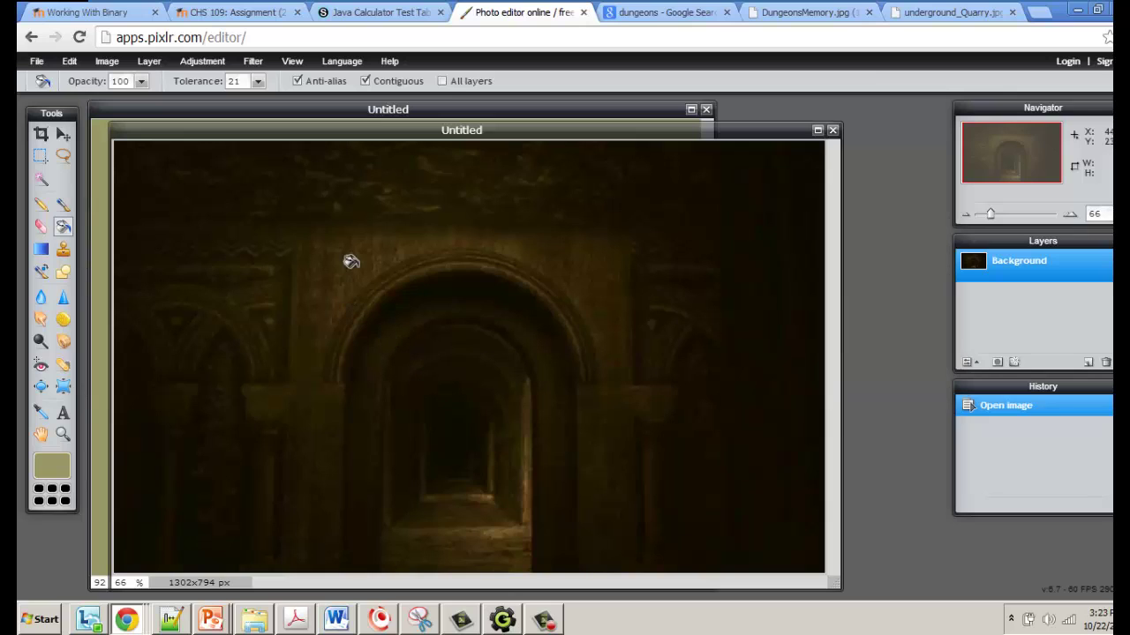
Apply the Pixelate filter to the archway picture with a cell size of 5.
{"action": "left_click", "coordinate": [253, 63]}
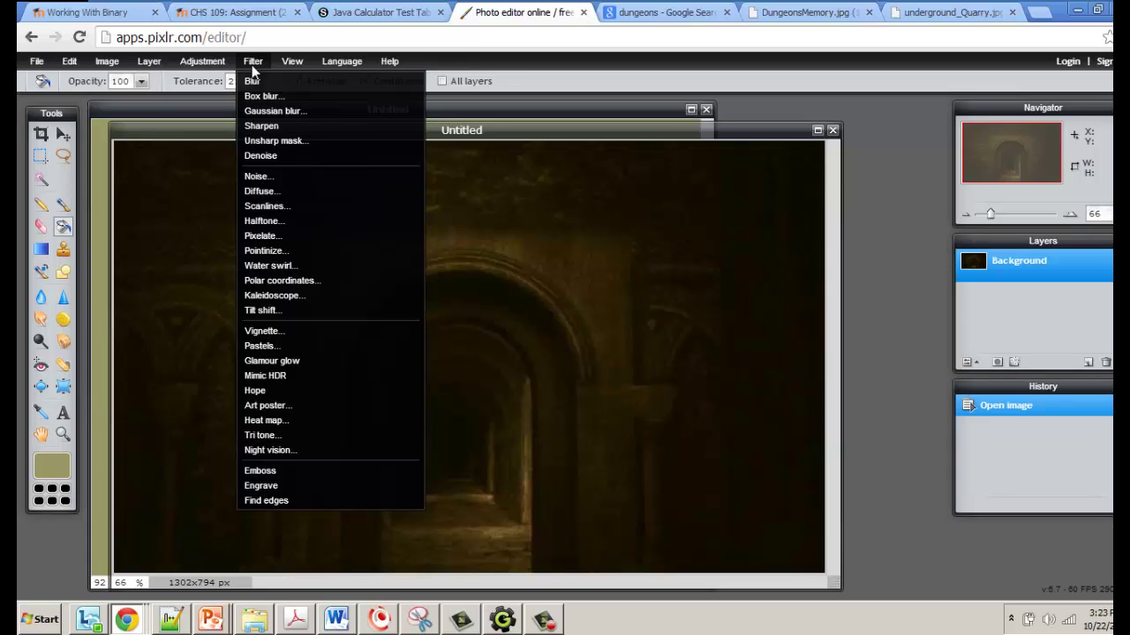
{"action": "left_click", "coordinate": [261, 236]}
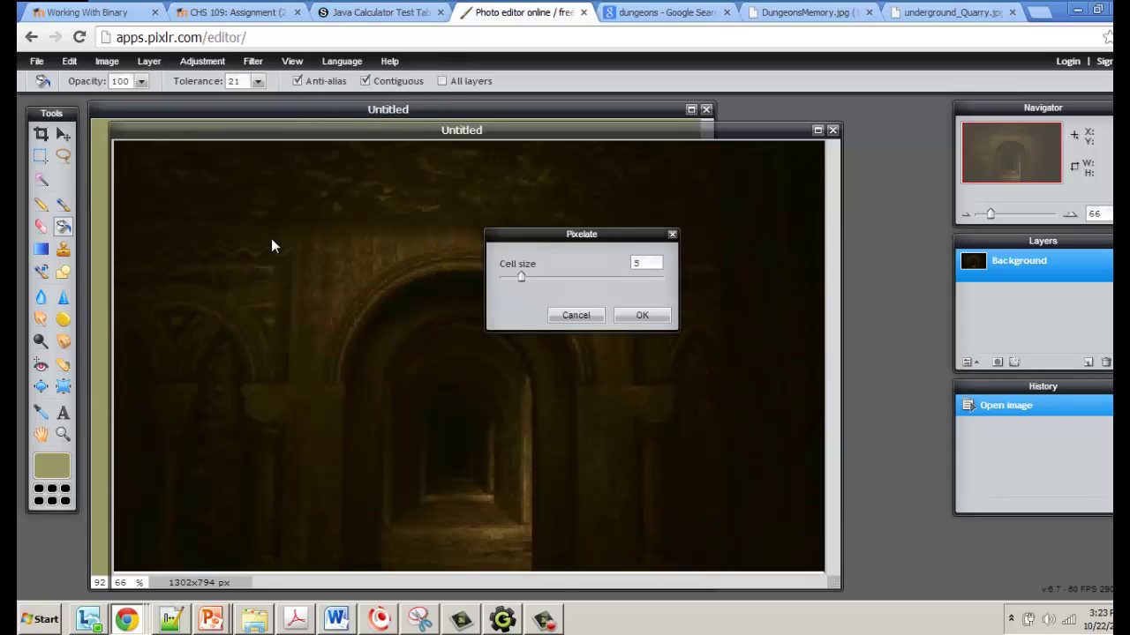
{"action": "left_click", "coordinate": [637, 318]}
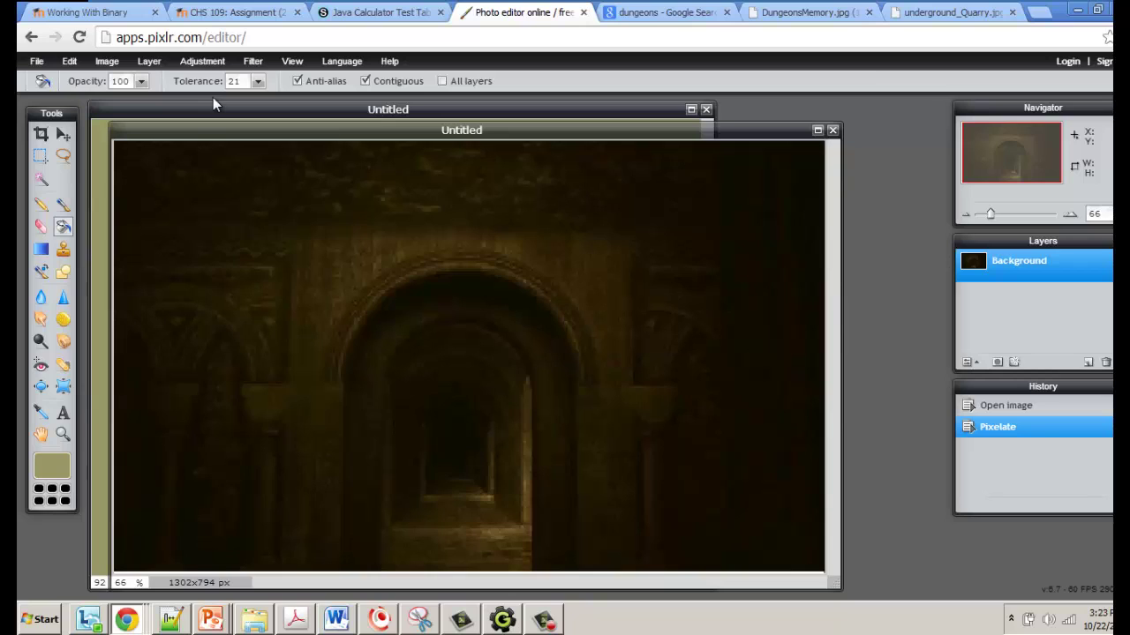
Add the text "Deadly Dungeons" to the picture, starting beside the upper part of the archway.
{"action": "left_click", "coordinate": [65, 418]}
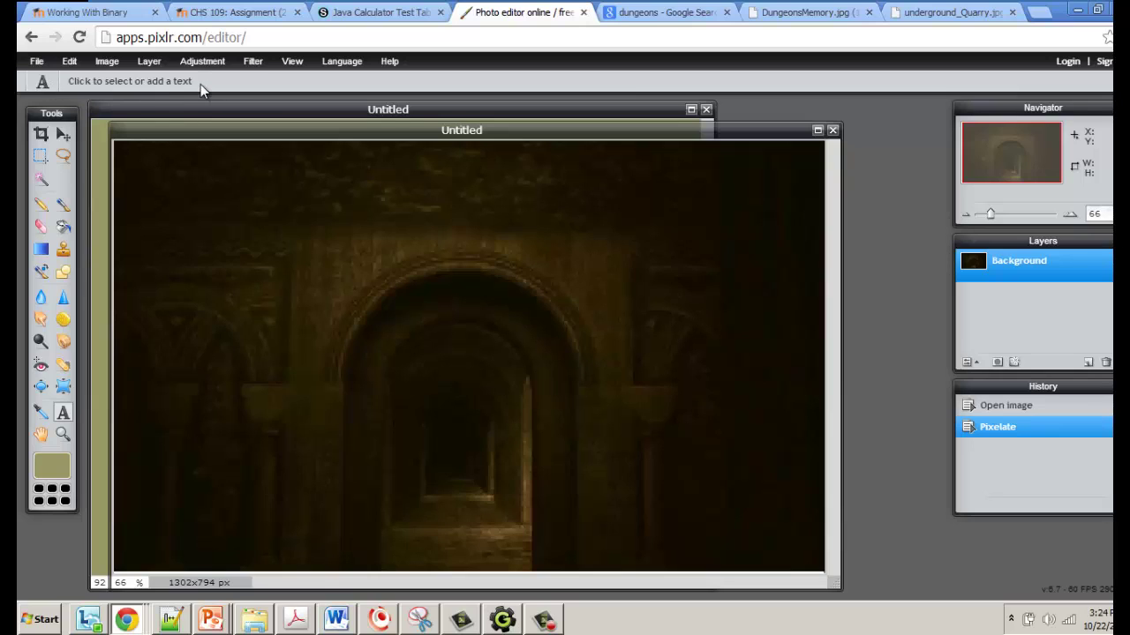
{"action": "left_click", "coordinate": [213, 276]}
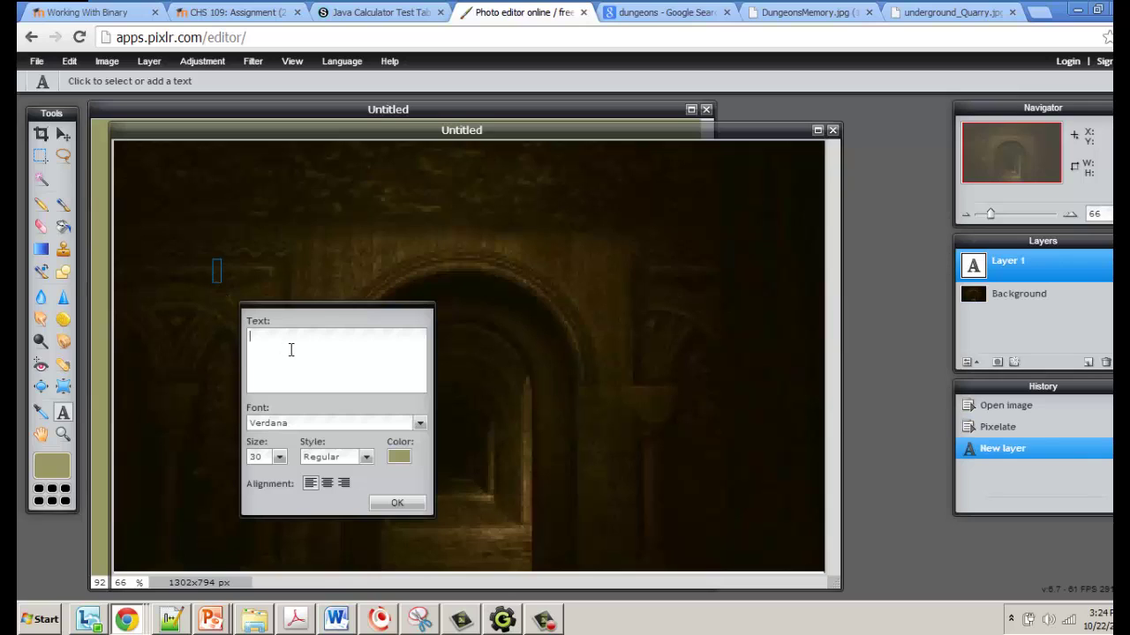
{"action": "type", "text": "Dea"}
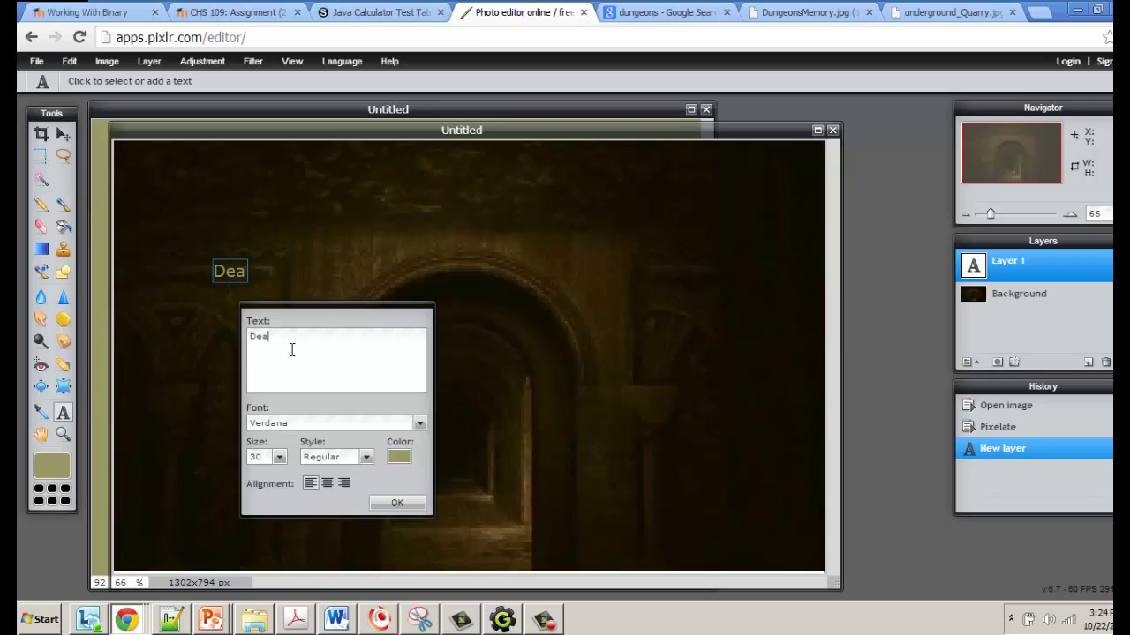
{"action": "type", "text": "dly Dungeons"}
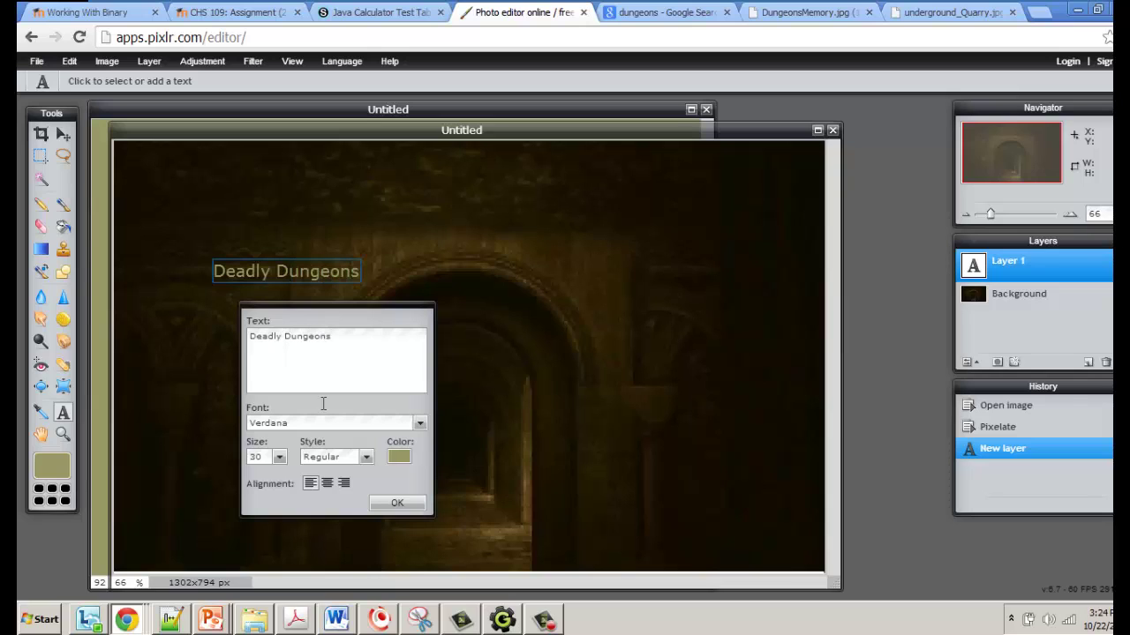
Set the "Deadly Dungeons" text to the Adobe Caslon Pro Bold font at size 86.
{"action": "left_click", "coordinate": [421, 424]}
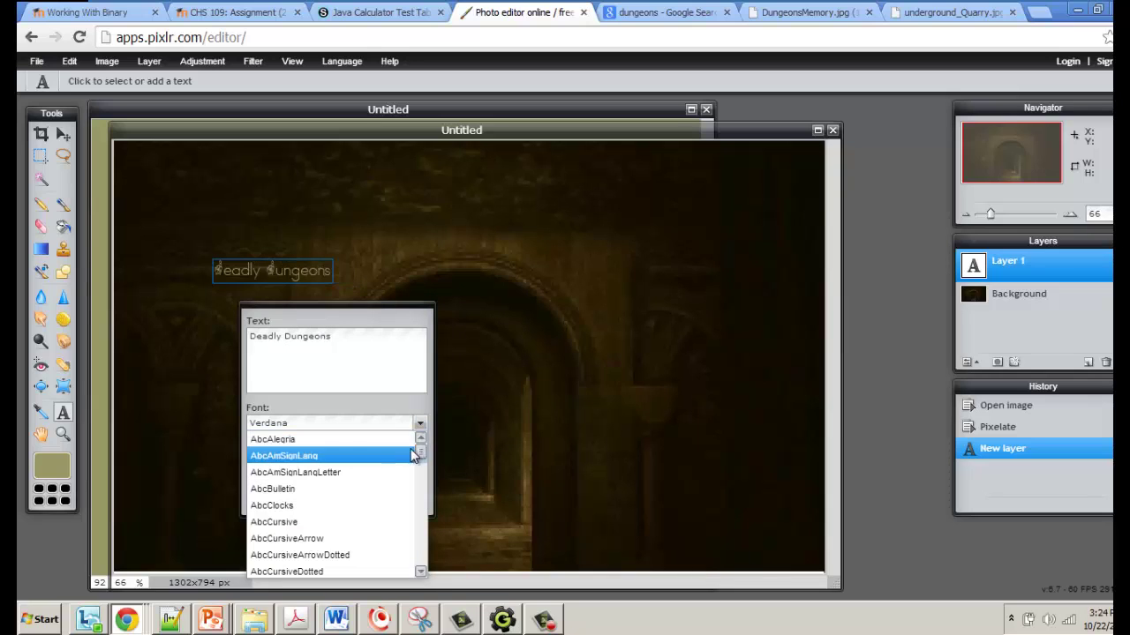
{"action": "scroll", "coordinate": [339, 526], "scroll_direction": "down", "scroll_amount": 7}
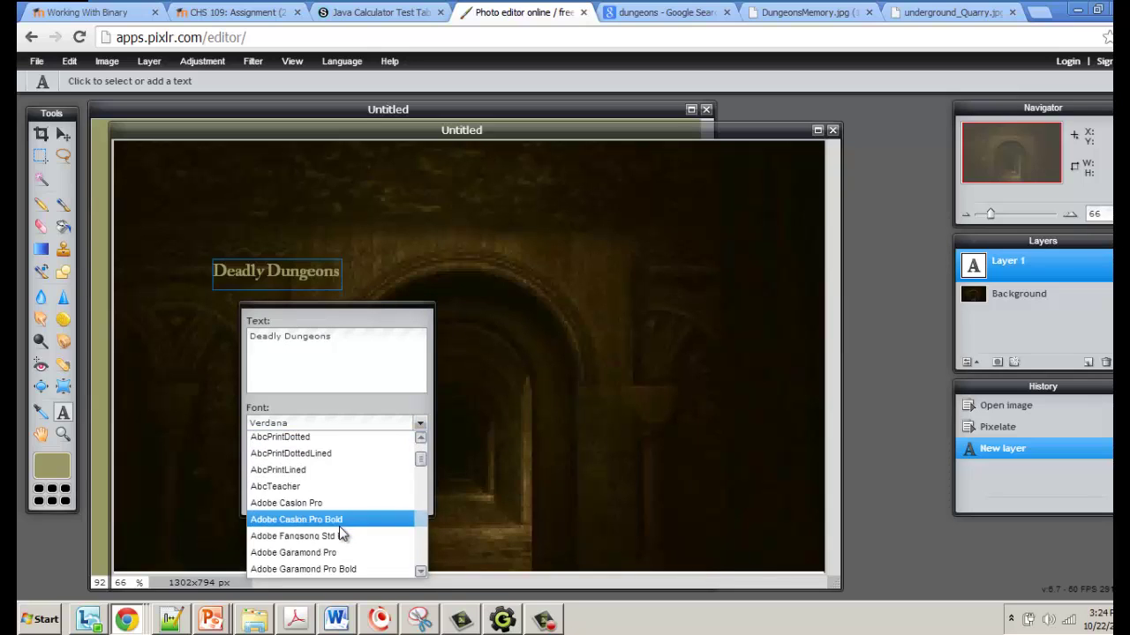
{"action": "scroll", "coordinate": [339, 526], "scroll_direction": "down", "scroll_amount": 5}
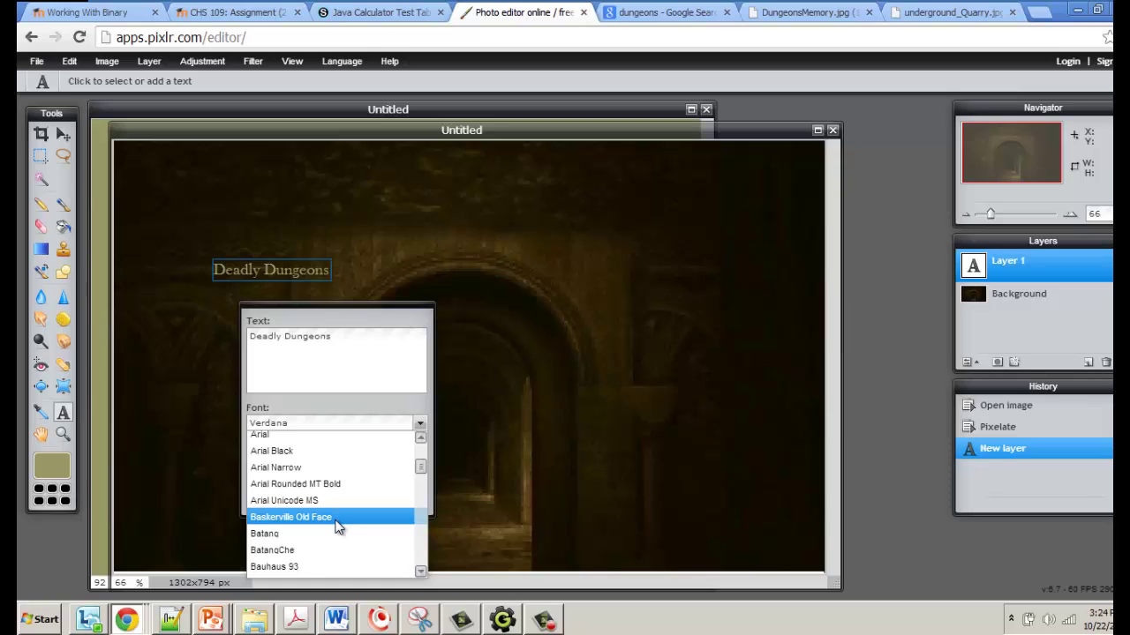
{"action": "scroll", "coordinate": [335, 526], "scroll_direction": "down", "scroll_amount": 20}
{"action": "scroll", "coordinate": [335, 526], "scroll_direction": "down", "scroll_amount": 1}
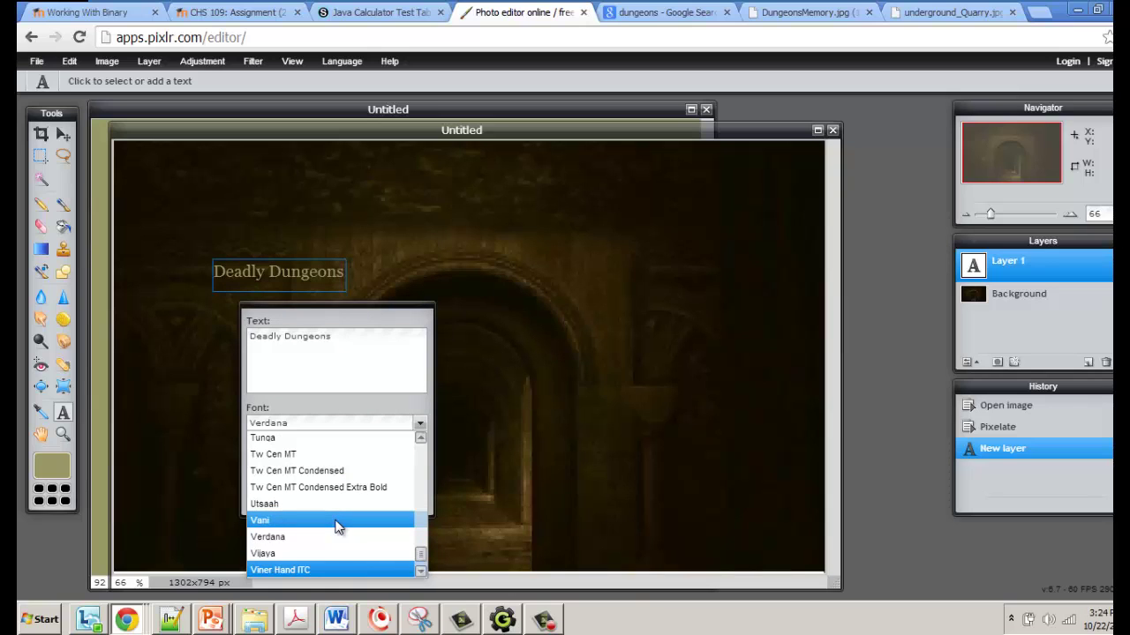
{"action": "scroll", "coordinate": [315, 520], "scroll_direction": "up", "scroll_amount": 20}
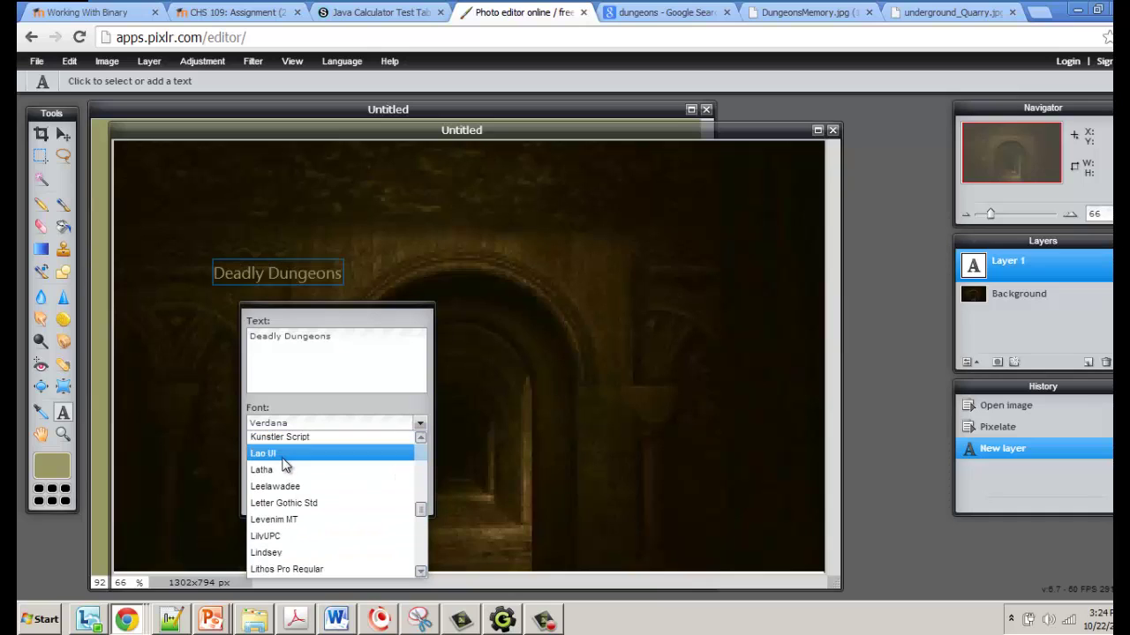
{"action": "scroll", "coordinate": [284, 463], "scroll_direction": "up", "scroll_amount": 15}
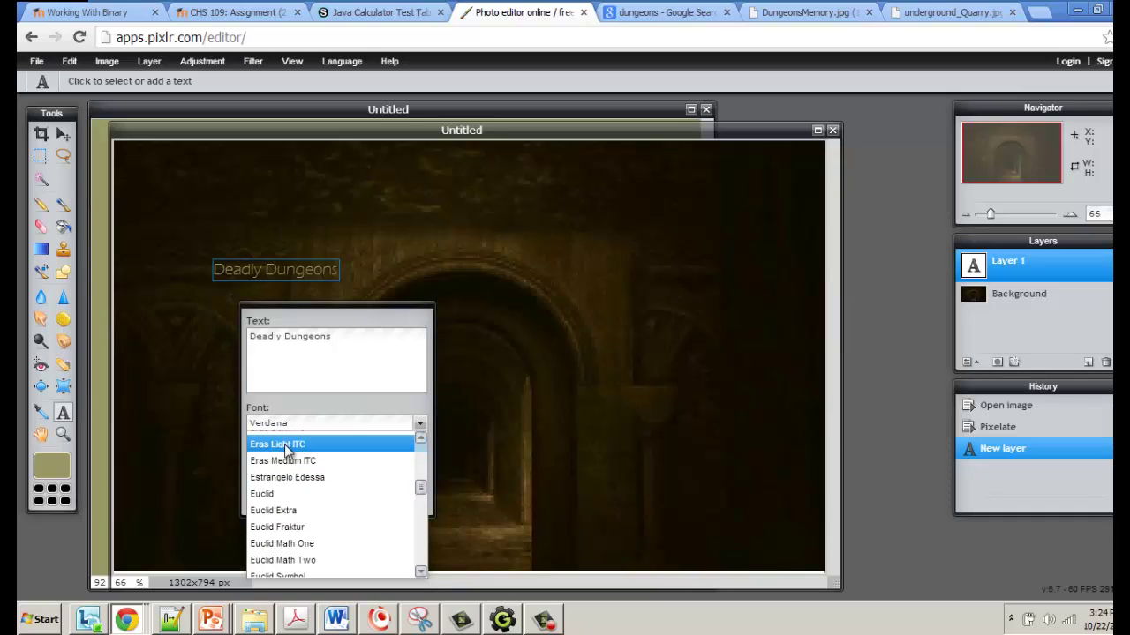
{"action": "scroll", "coordinate": [278, 499], "scroll_direction": "up", "scroll_amount": 10}
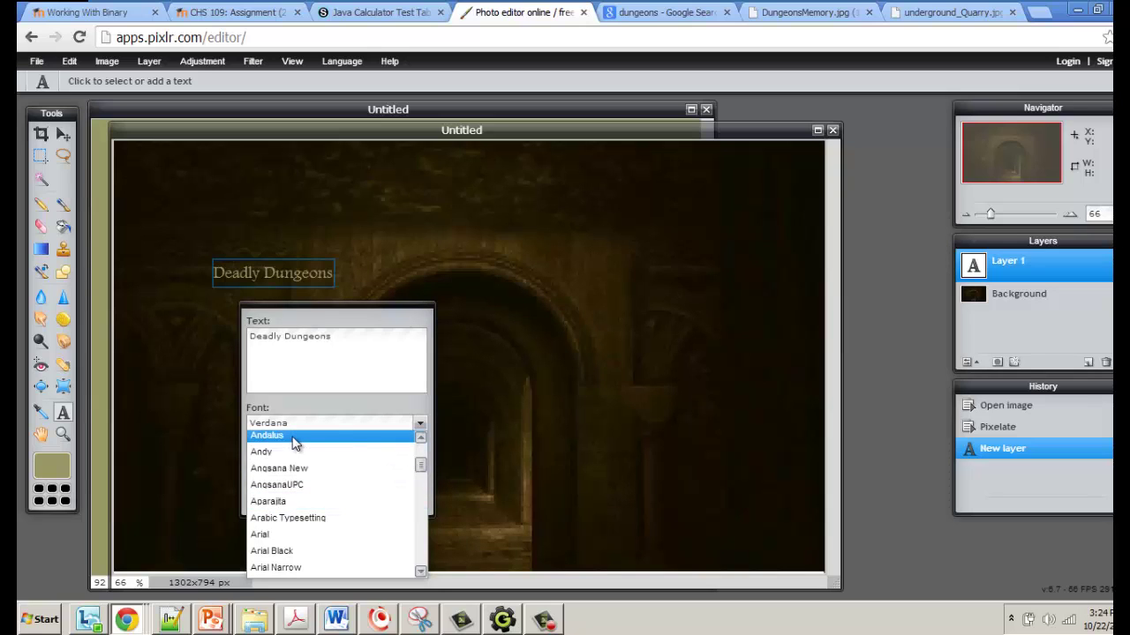
{"action": "scroll", "coordinate": [297, 450], "scroll_direction": "up", "scroll_amount": 5}
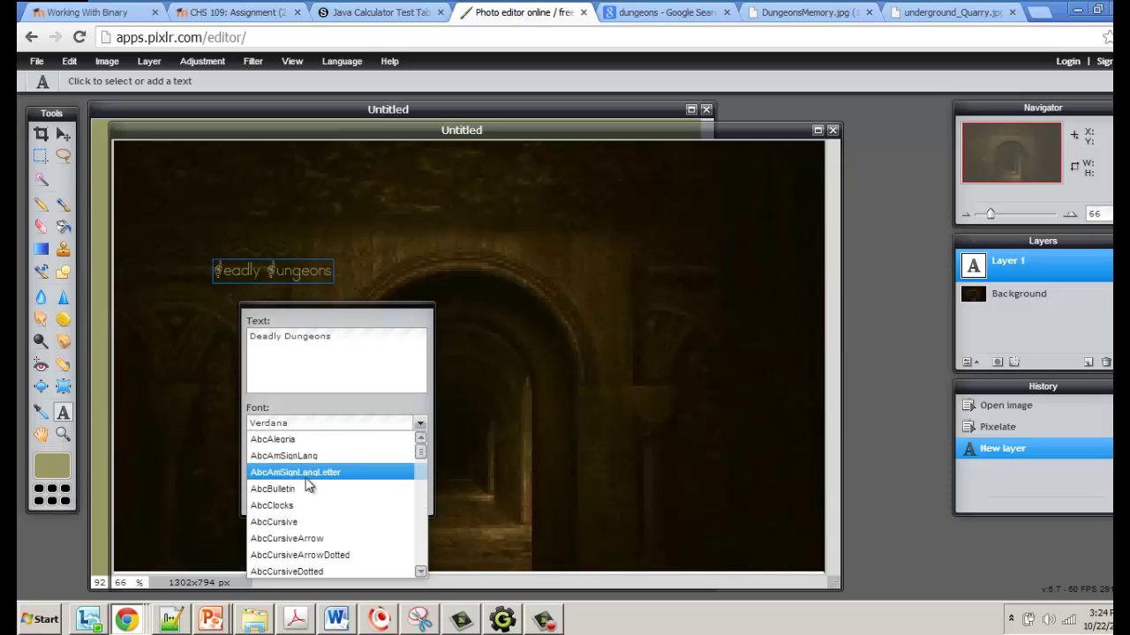
{"action": "scroll", "coordinate": [307, 485], "scroll_direction": "down", "scroll_amount": 3}
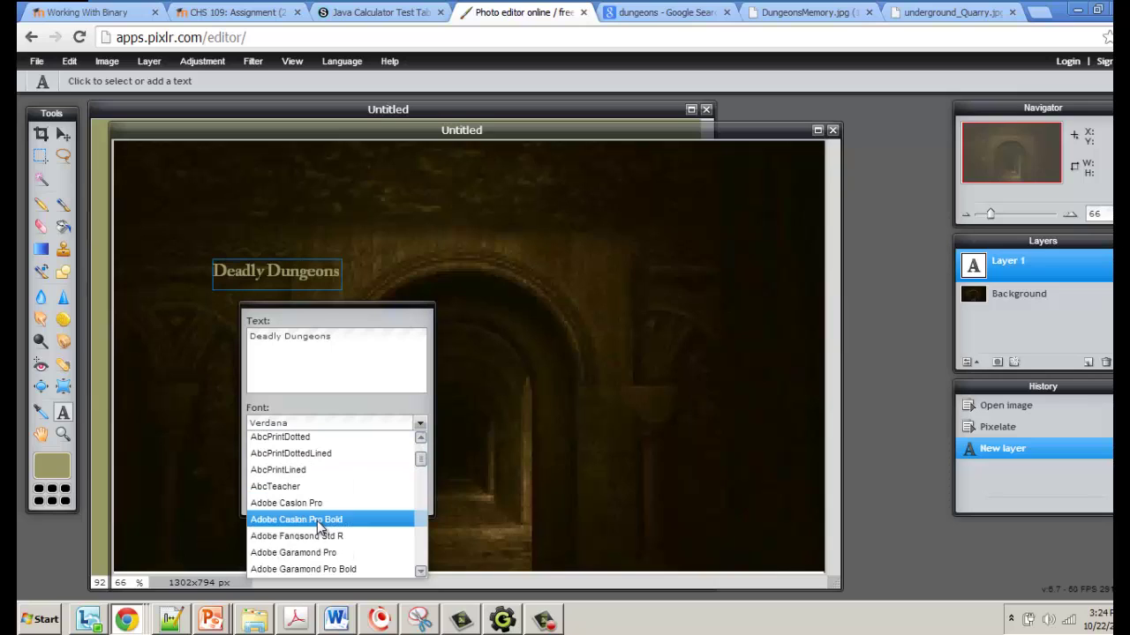
{"action": "left_click", "coordinate": [317, 522]}
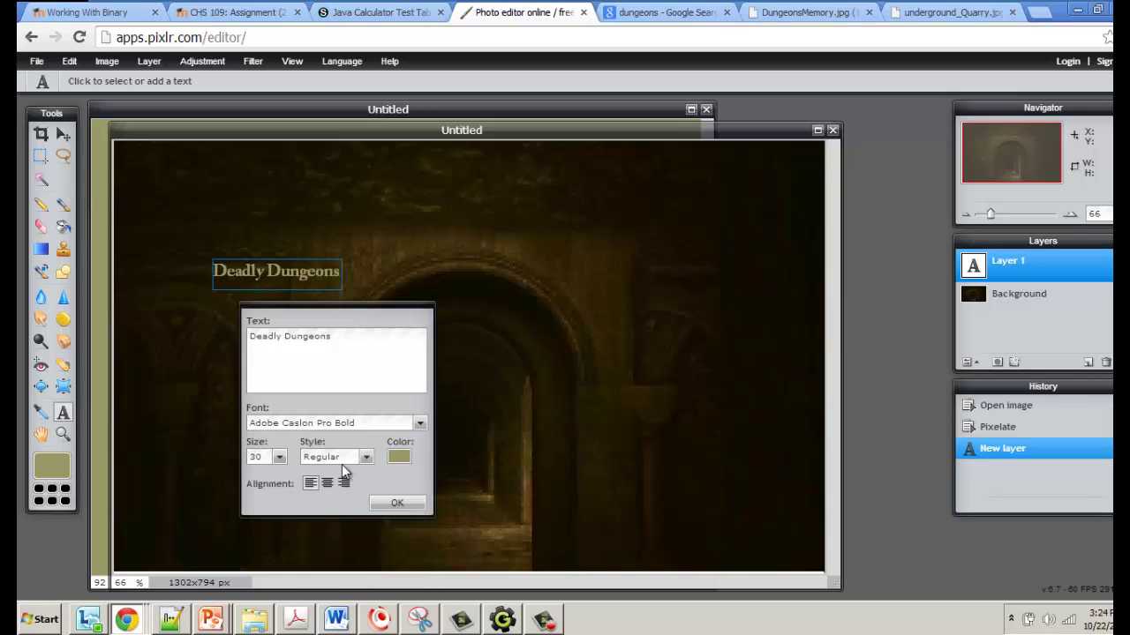
{"action": "left_click", "coordinate": [279, 457]}
{"action": "left_click_drag", "start_coordinate": [220, 472], "coordinate": [254, 475]}
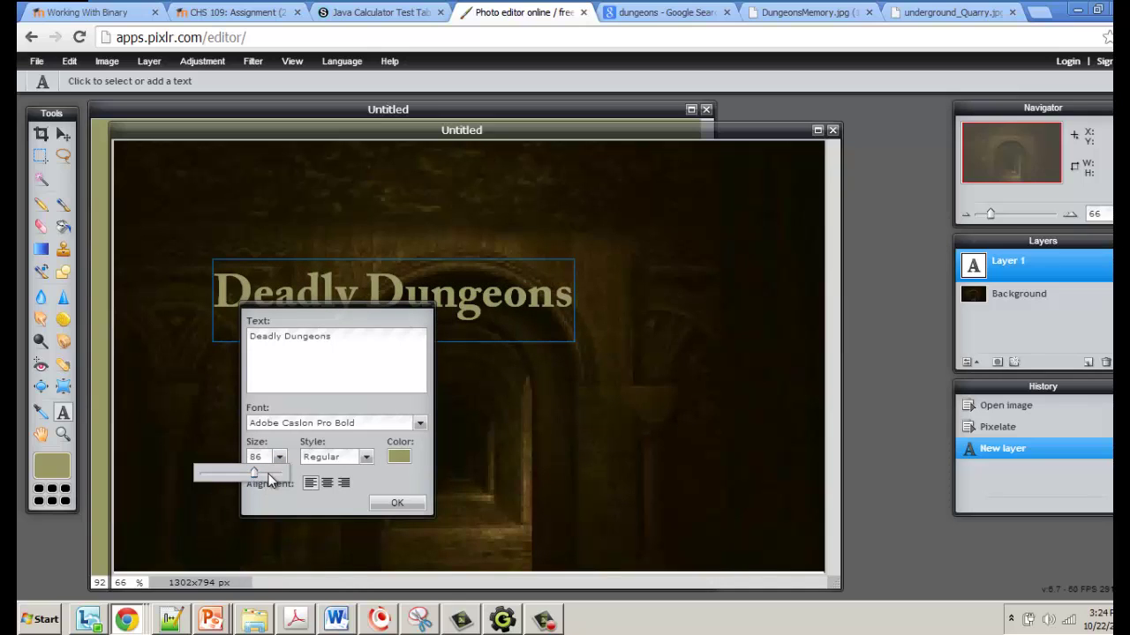
Set the "Deadly Dungeons" title to the Bold/Italic style and colour it red (ff0000).
{"action": "left_click", "coordinate": [362, 458]}
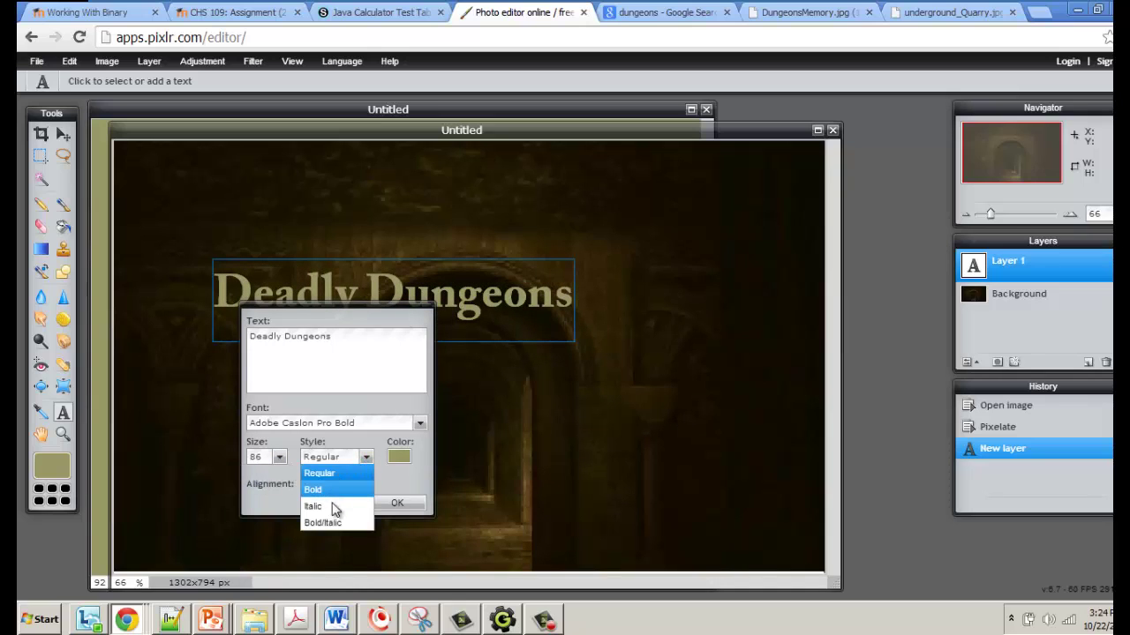
{"action": "left_click", "coordinate": [336, 522]}
{"action": "left_click", "coordinate": [399, 456]}
{"action": "left_click", "coordinate": [412, 317]}
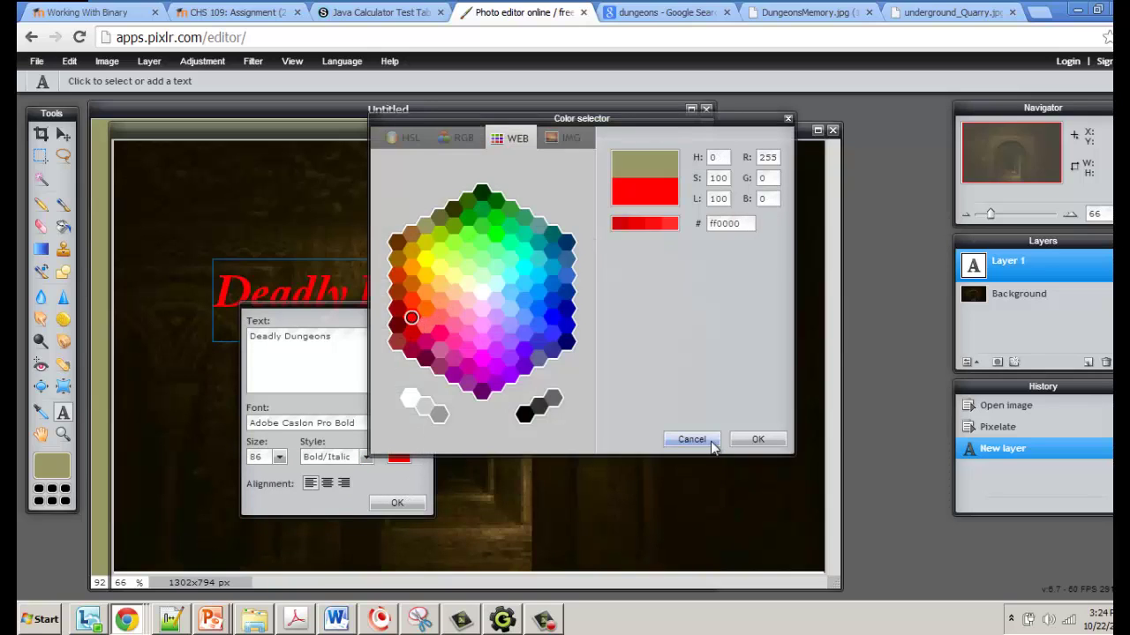
{"action": "left_click", "coordinate": [752, 442]}
{"action": "left_click", "coordinate": [394, 504]}
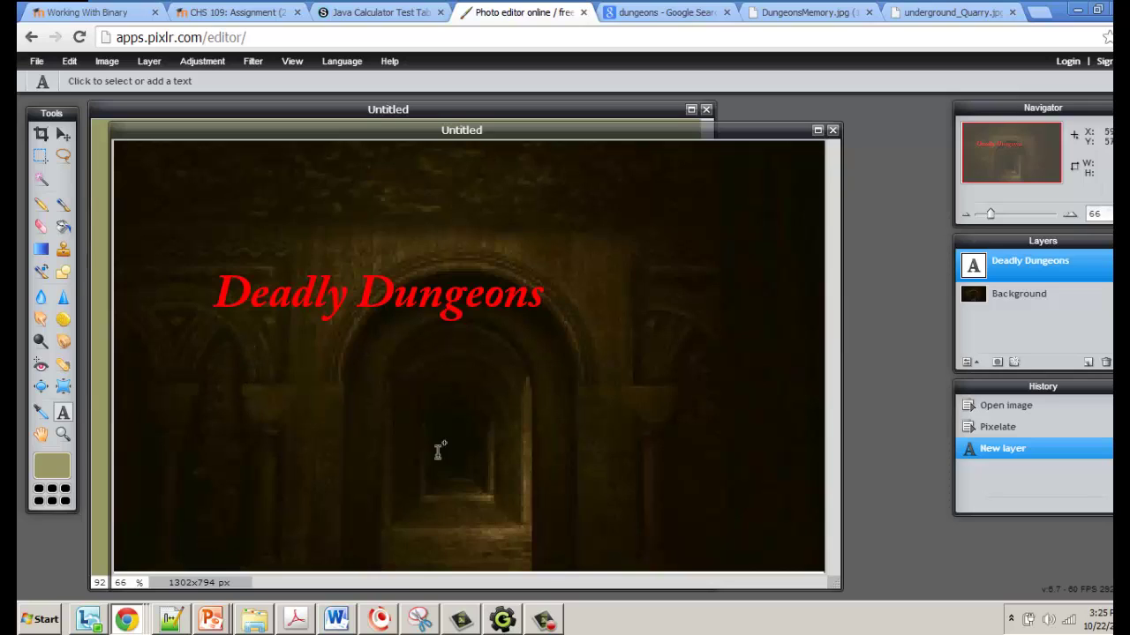
Add the text "by Hundred Visions Guy" at size 33 near the start of the title's lower edge.
{"action": "left_click", "coordinate": [225, 346]}
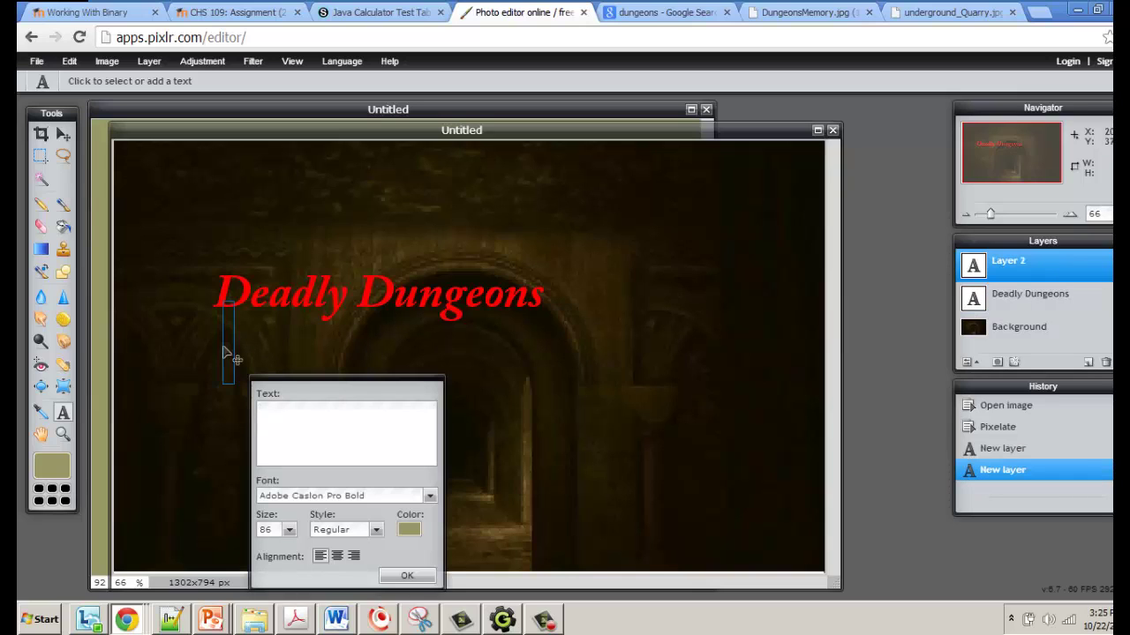
{"action": "left_click", "coordinate": [290, 529]}
{"action": "left_click_drag", "start_coordinate": [265, 547], "coordinate": [227, 545]}
{"action": "left_click", "coordinate": [337, 436]}
{"action": "type", "text": "by Hundred Visions Guy"}
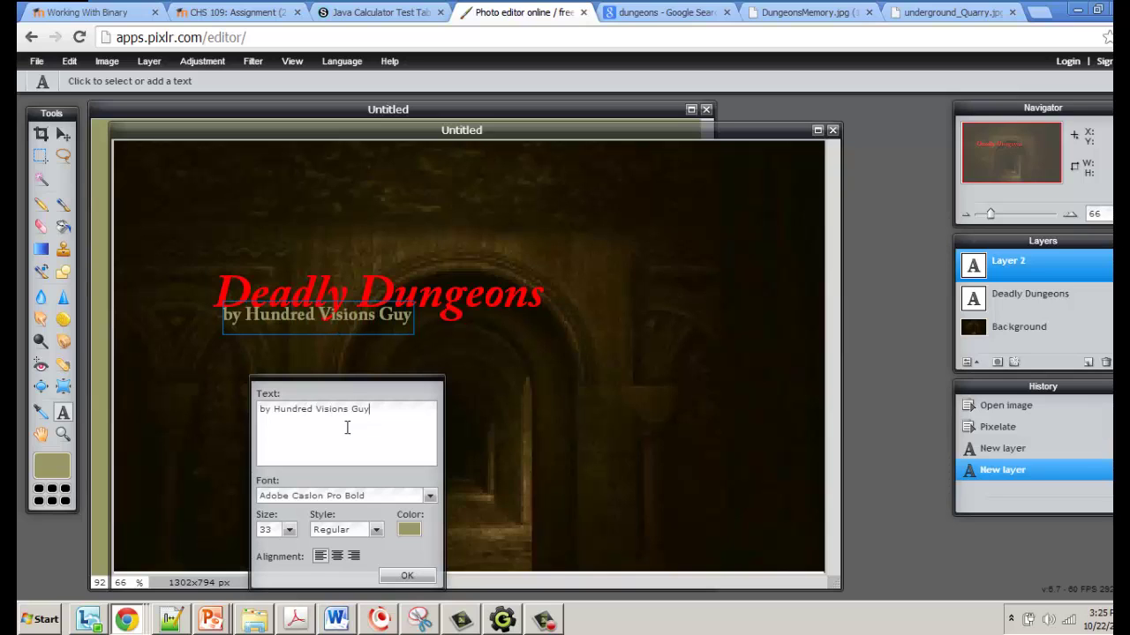
Colour the byline red (ff0000) and move it just below the "Deadly Dungeons" title.
{"action": "left_click", "coordinate": [408, 529]}
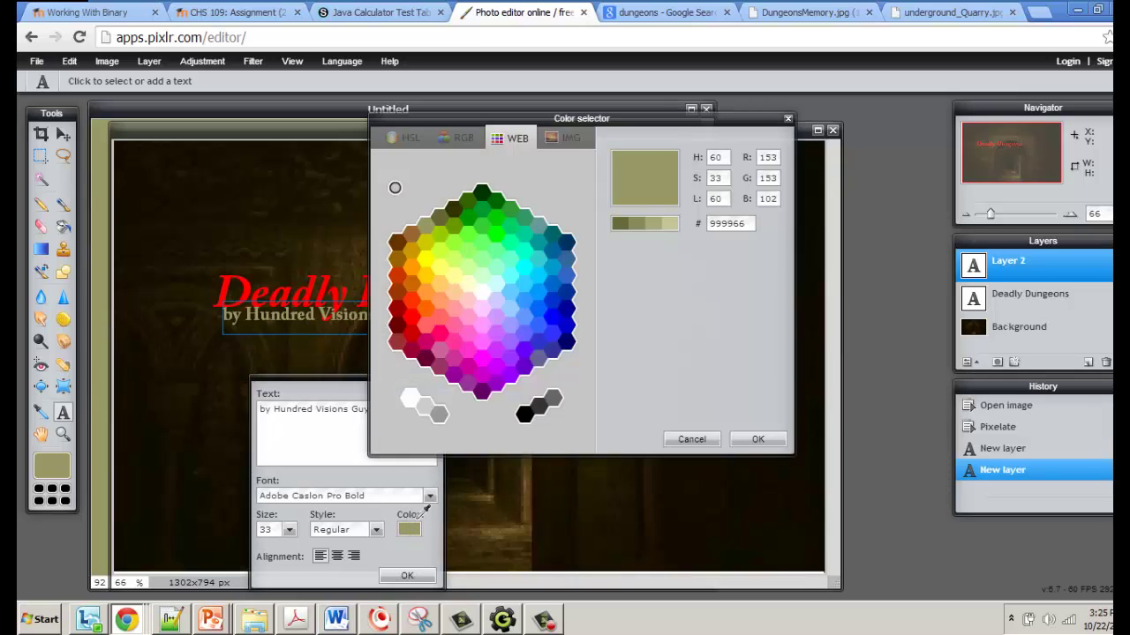
{"action": "left_click", "coordinate": [415, 315]}
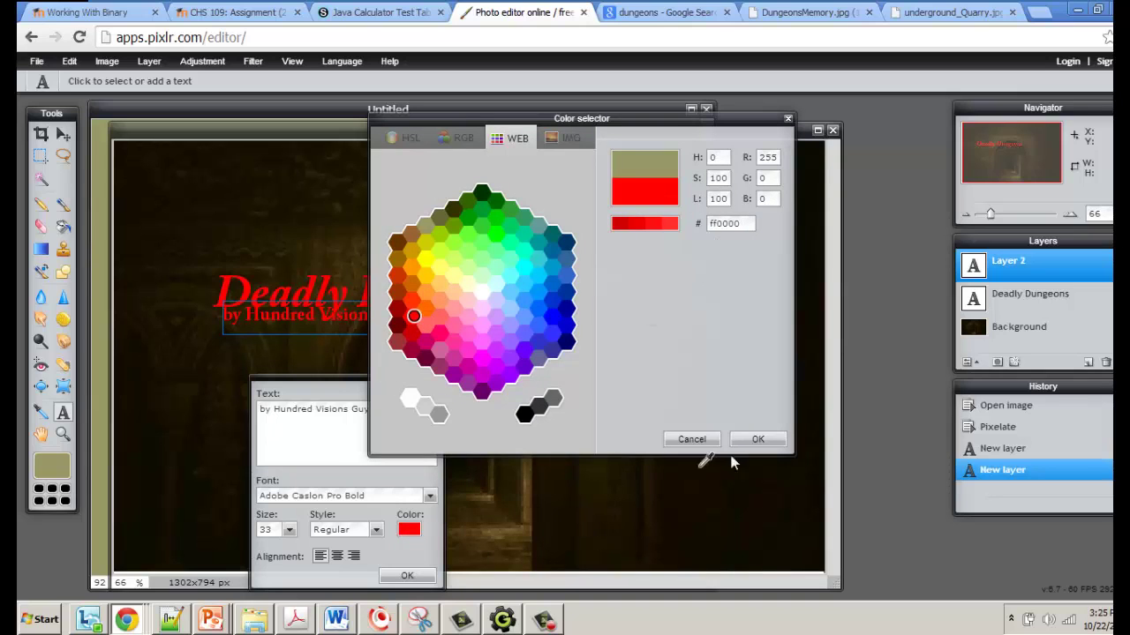
{"action": "left_click", "coordinate": [759, 438]}
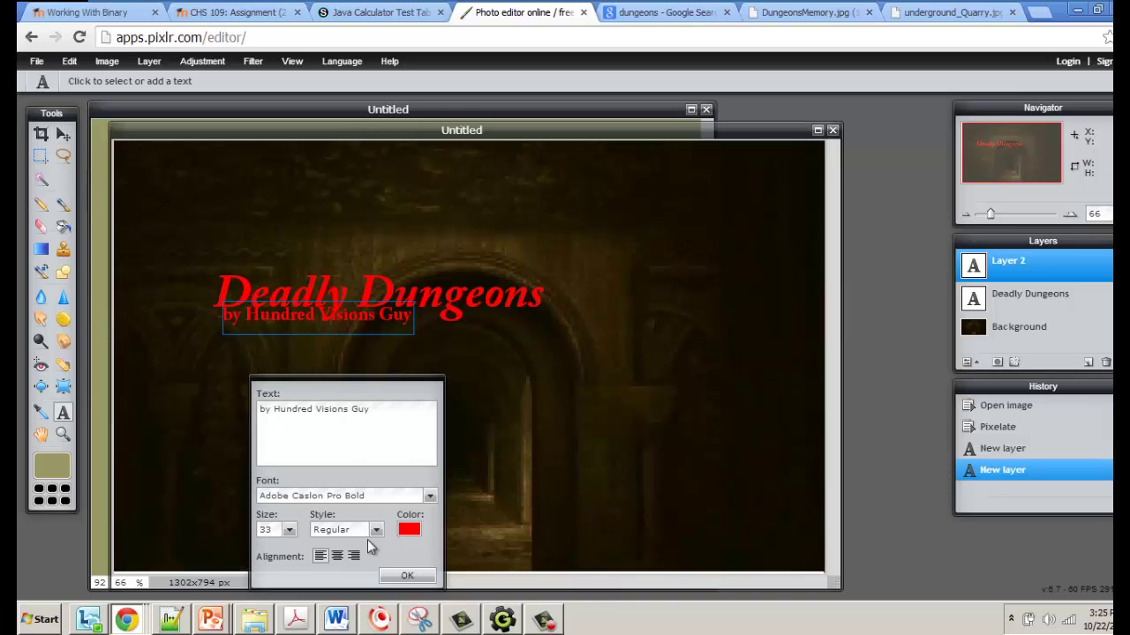
{"action": "left_click", "coordinate": [416, 576]}
{"action": "left_click", "coordinate": [63, 133]}
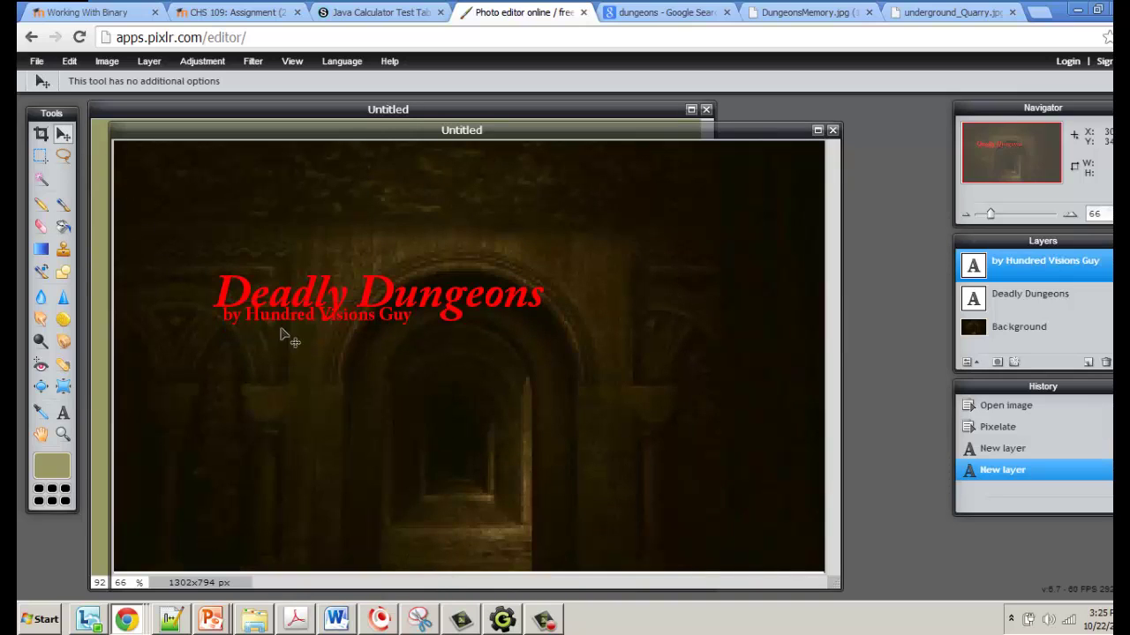
{"action": "left_click_drag", "start_coordinate": [279, 319], "coordinate": [272, 337]}
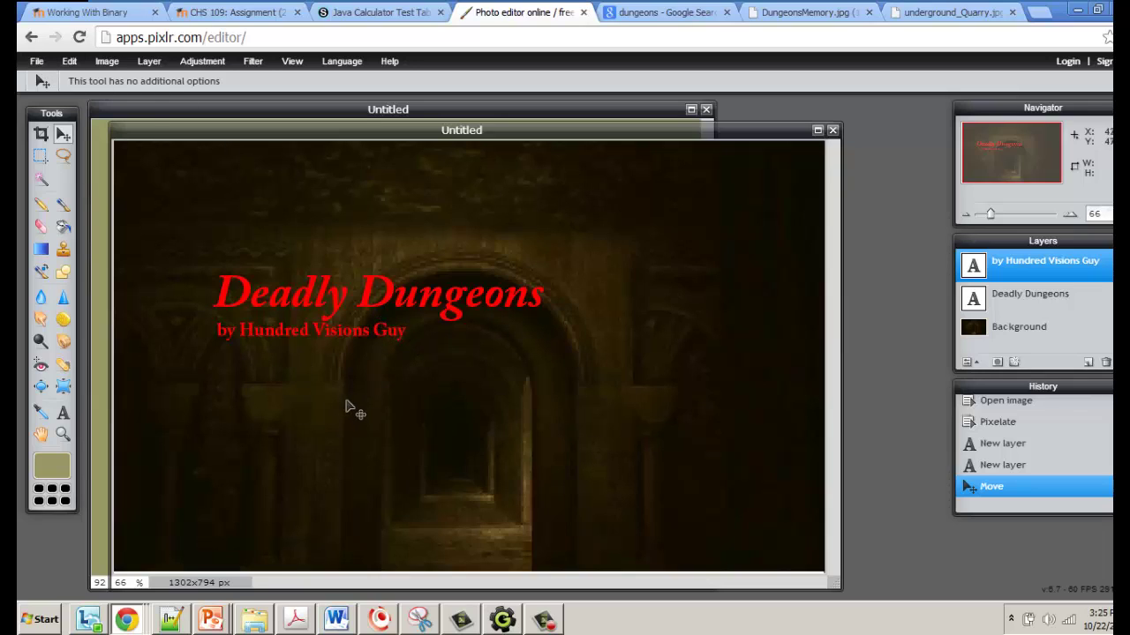
Resize the image to a width of 800 pixels with its proportions constrained.
{"action": "left_click", "coordinate": [107, 62]}
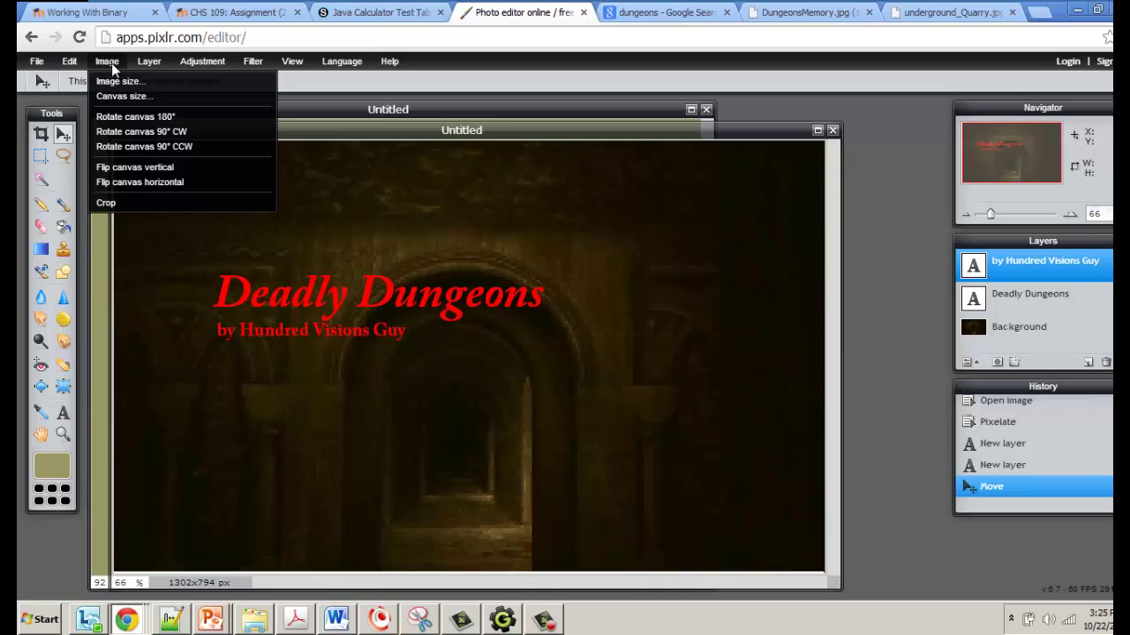
{"action": "left_click", "coordinate": [123, 81]}
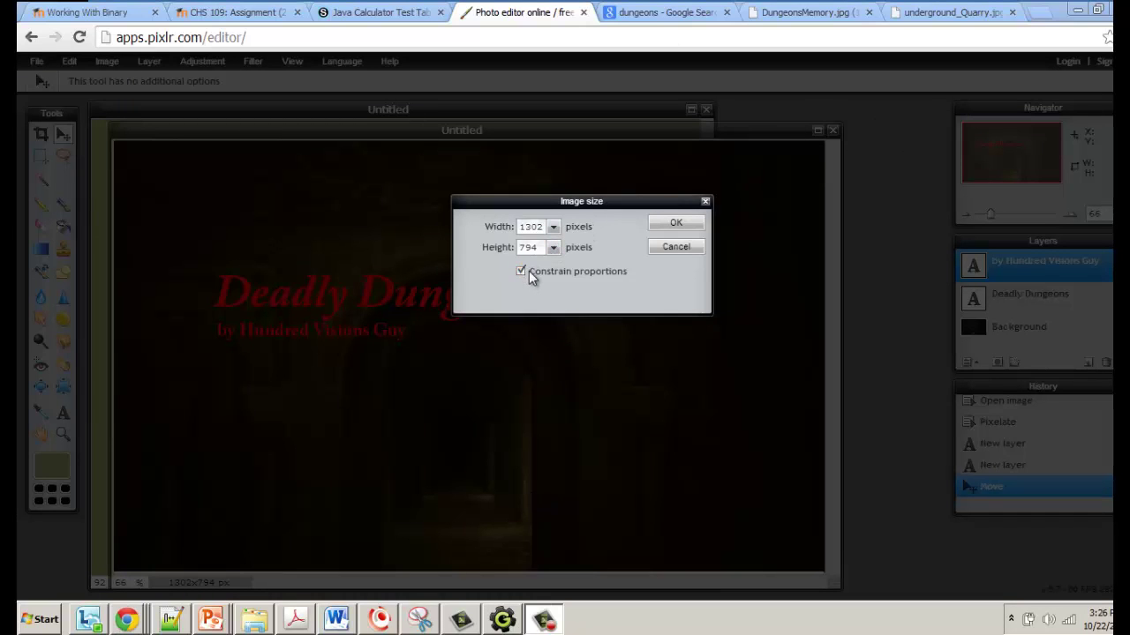
{"action": "double_click", "coordinate": [532, 227]}
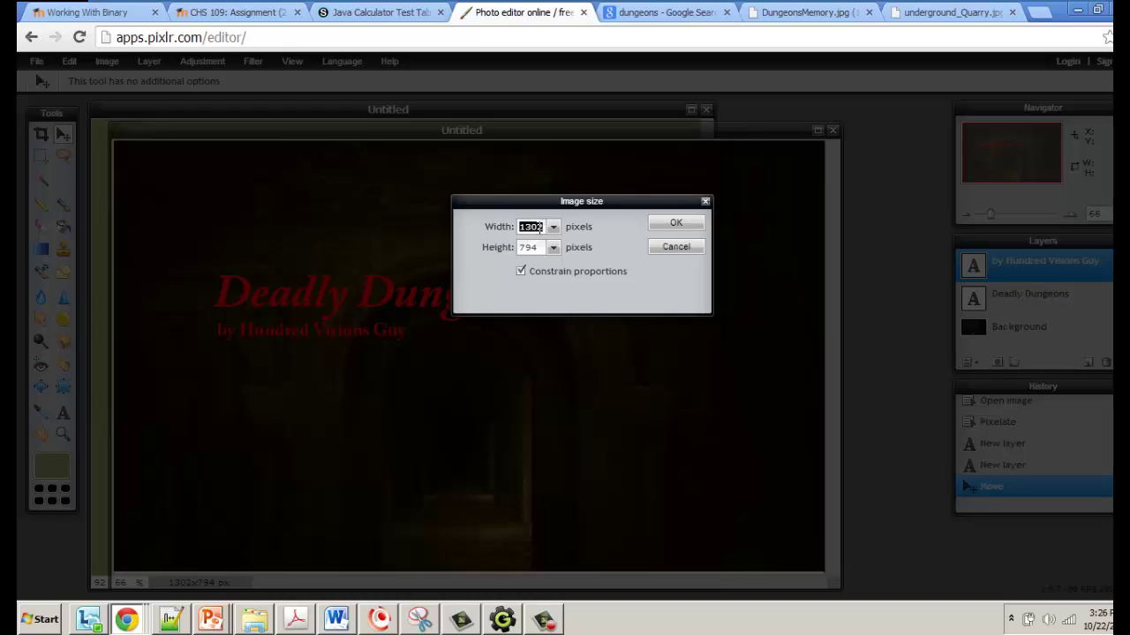
{"action": "type", "text": "800"}
{"action": "left_click", "coordinate": [671, 226]}
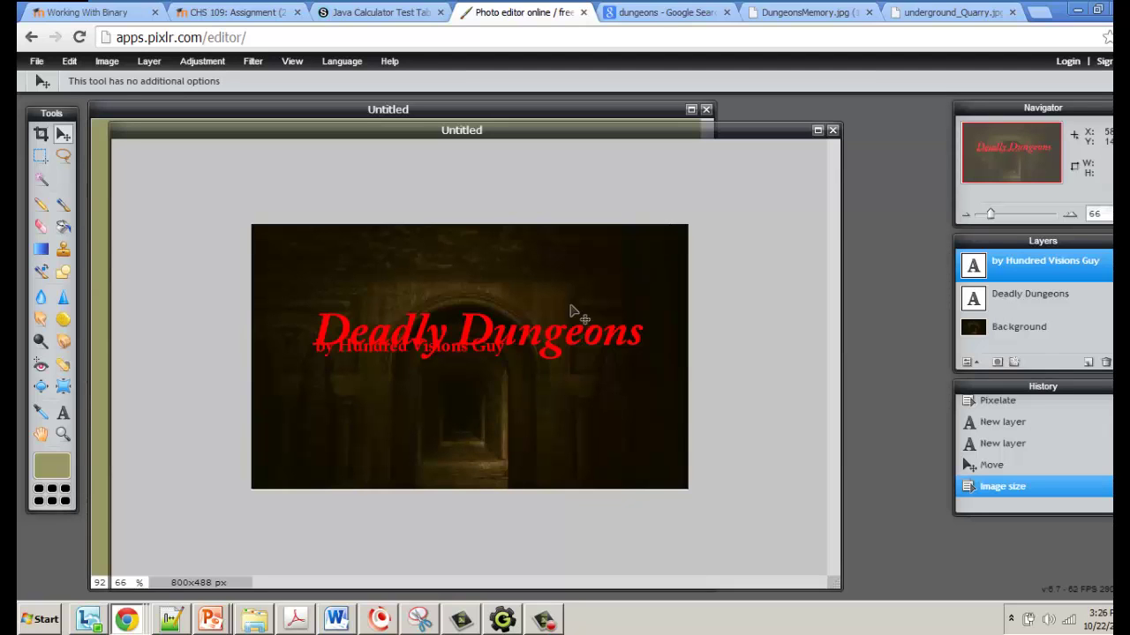
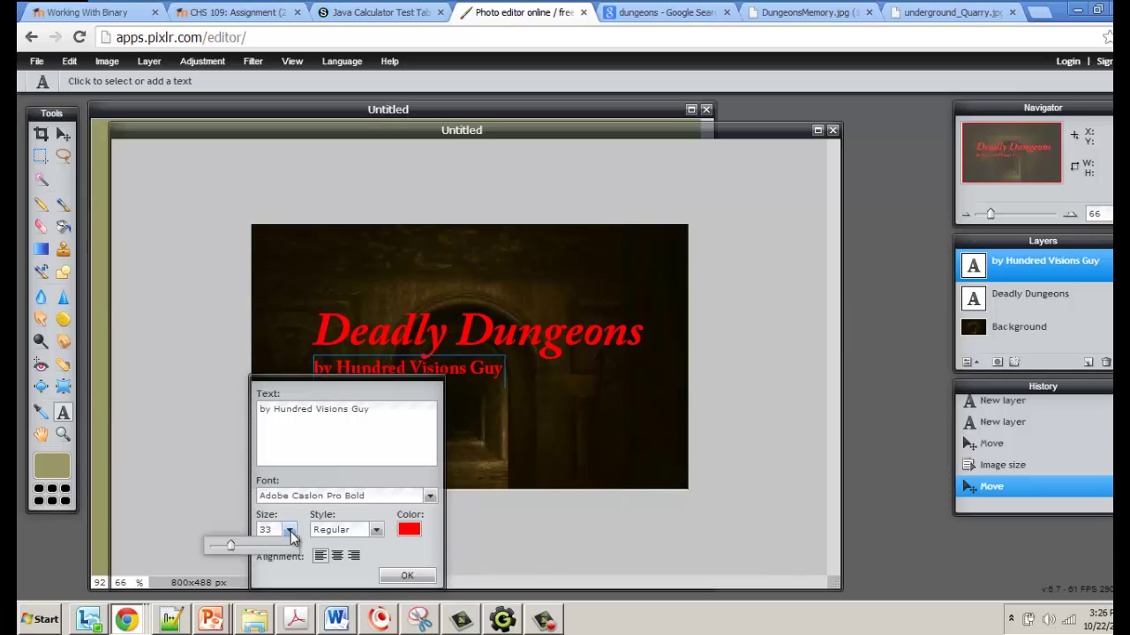
Set the byline's text size to 24.
{"action": "left_click_drag", "start_coordinate": [237, 539], "coordinate": [222, 544]}
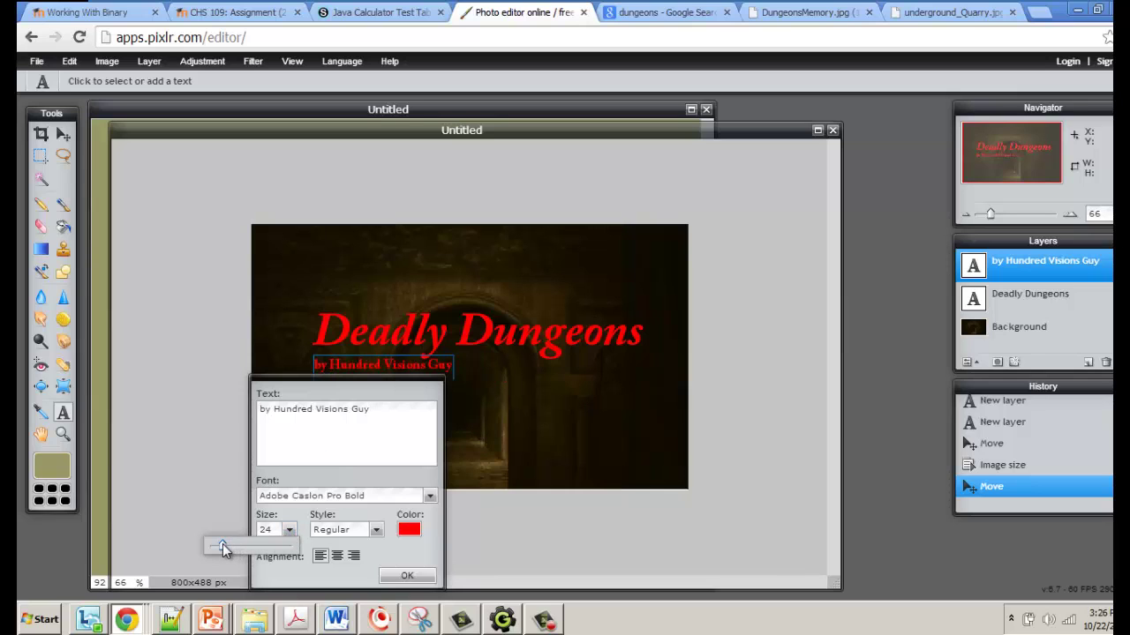
{"action": "left_click", "coordinate": [406, 578]}
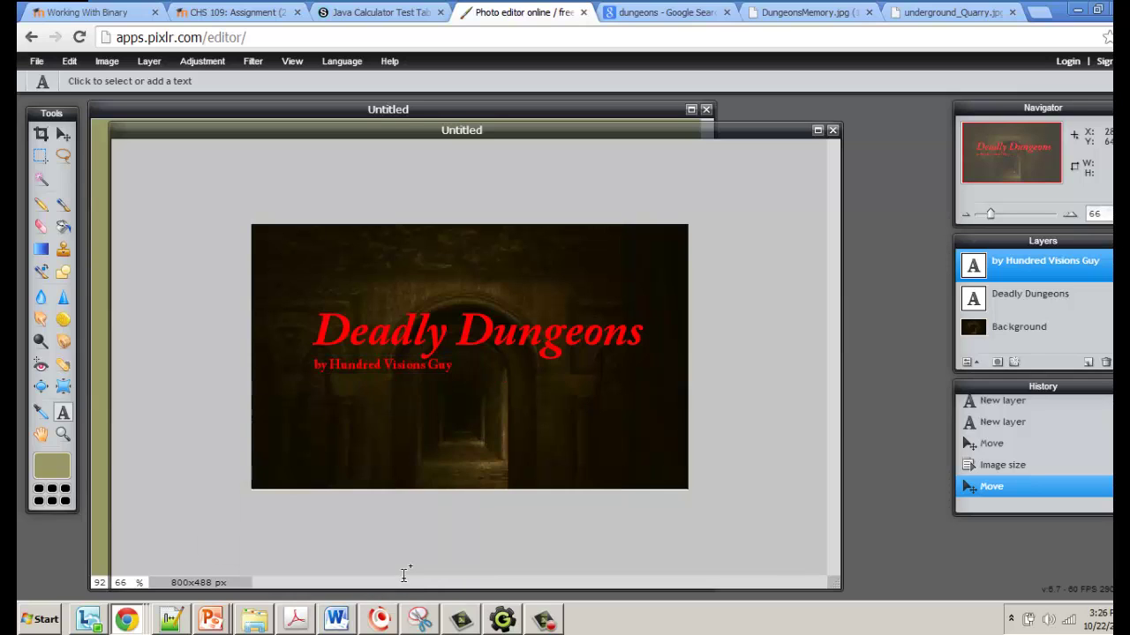
{"action": "left_click", "coordinate": [365, 336]}
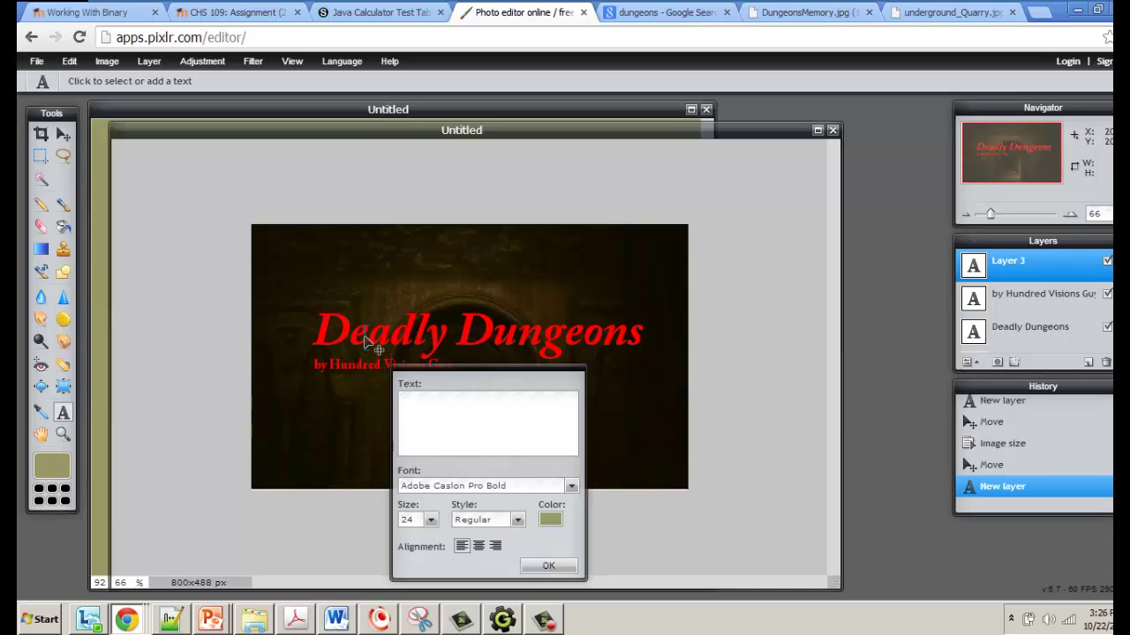
{"action": "left_click", "coordinate": [63, 133]}
{"action": "left_click", "coordinate": [63, 413]}
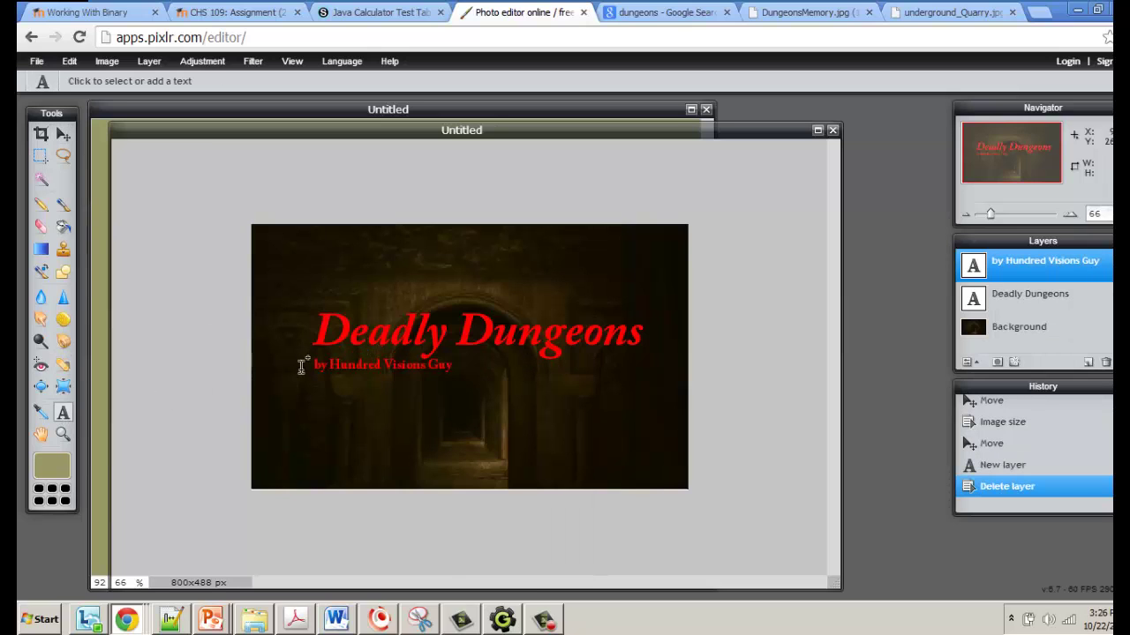
{"action": "left_click", "coordinate": [326, 336]}
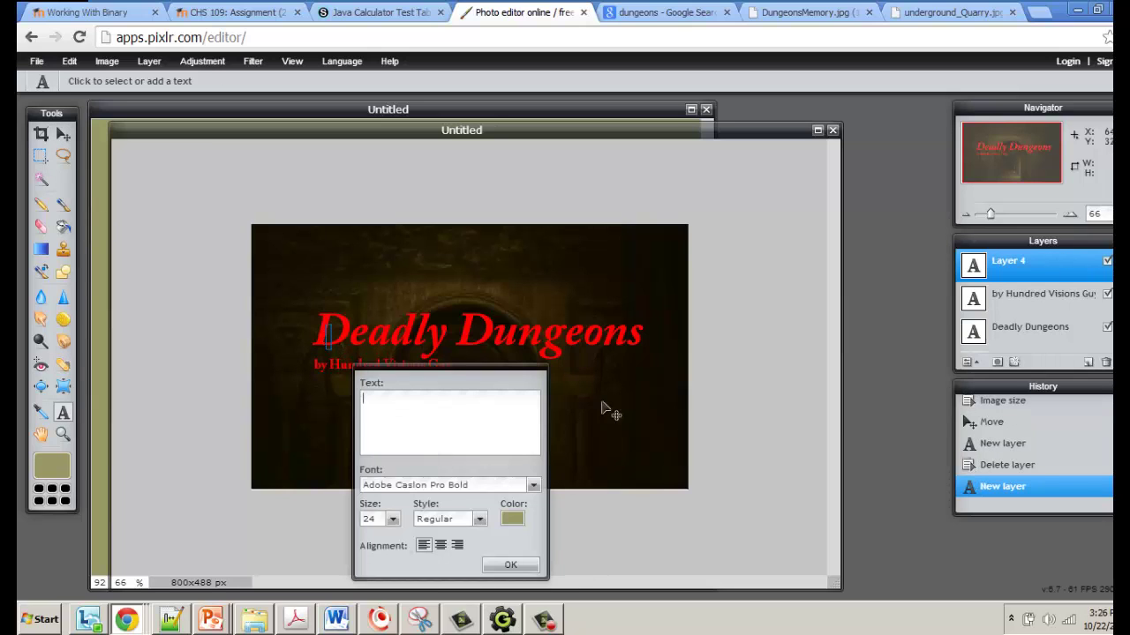
{"action": "key", "text": "Escape"}
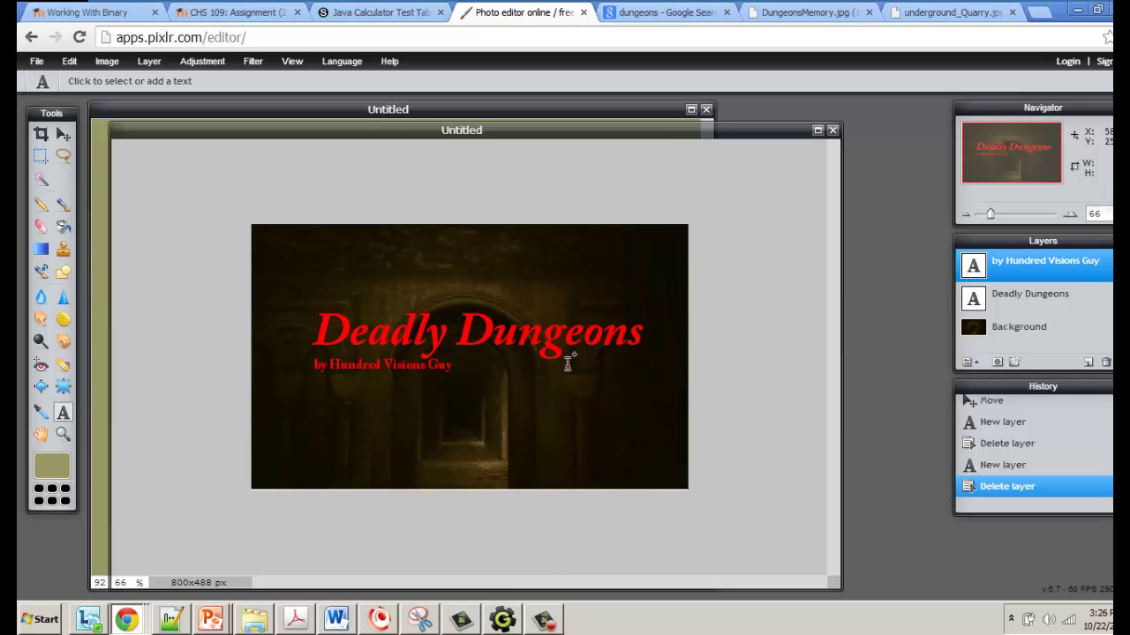
Save the image to the computer's Pictures library as a JPEG named "Deadly Dungeons".
{"action": "left_click", "coordinate": [38, 62]}
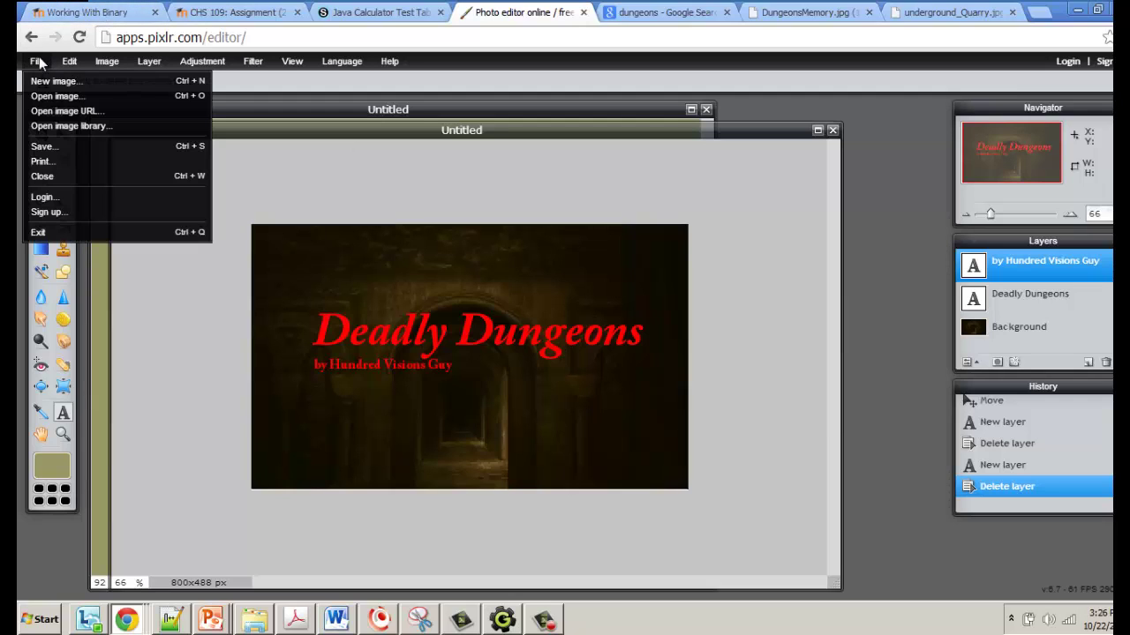
{"action": "left_click", "coordinate": [41, 147]}
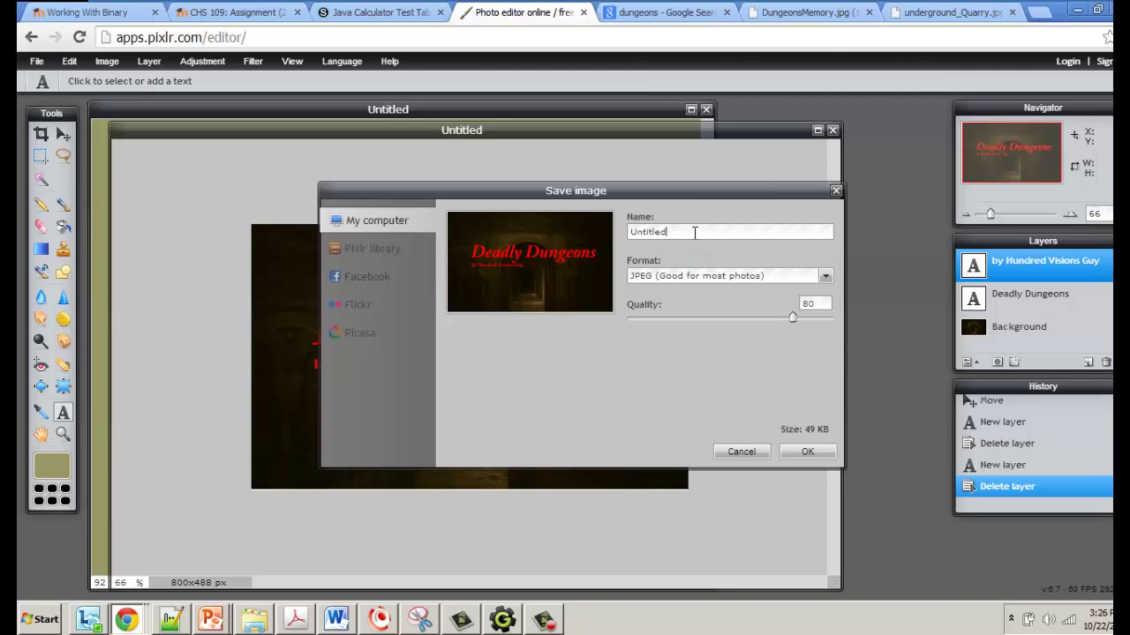
{"action": "left_click_drag", "start_coordinate": [695, 232], "coordinate": [600, 230]}
{"action": "type", "text": "Deadly Dungeons"}
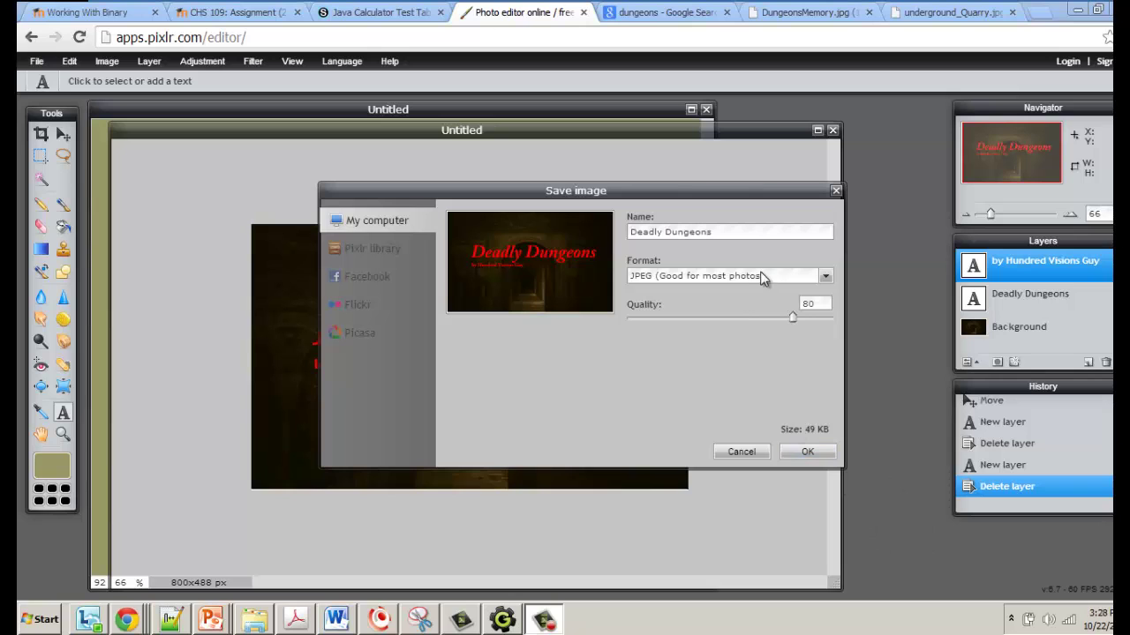
{"action": "left_click", "coordinate": [807, 452]}
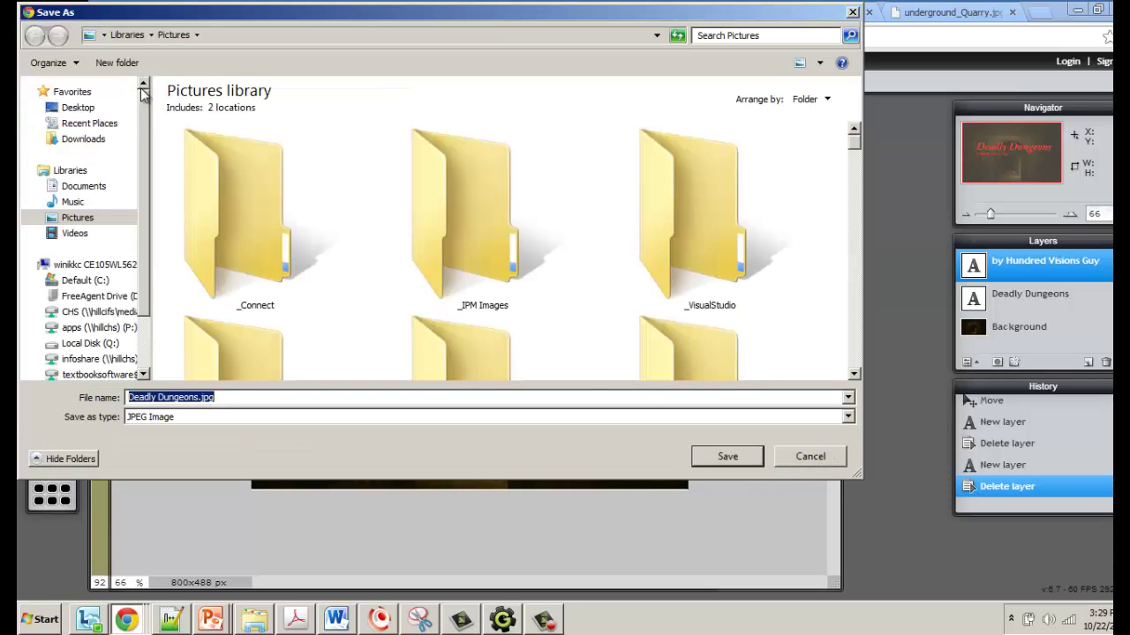
{"action": "left_click", "coordinate": [713, 458]}
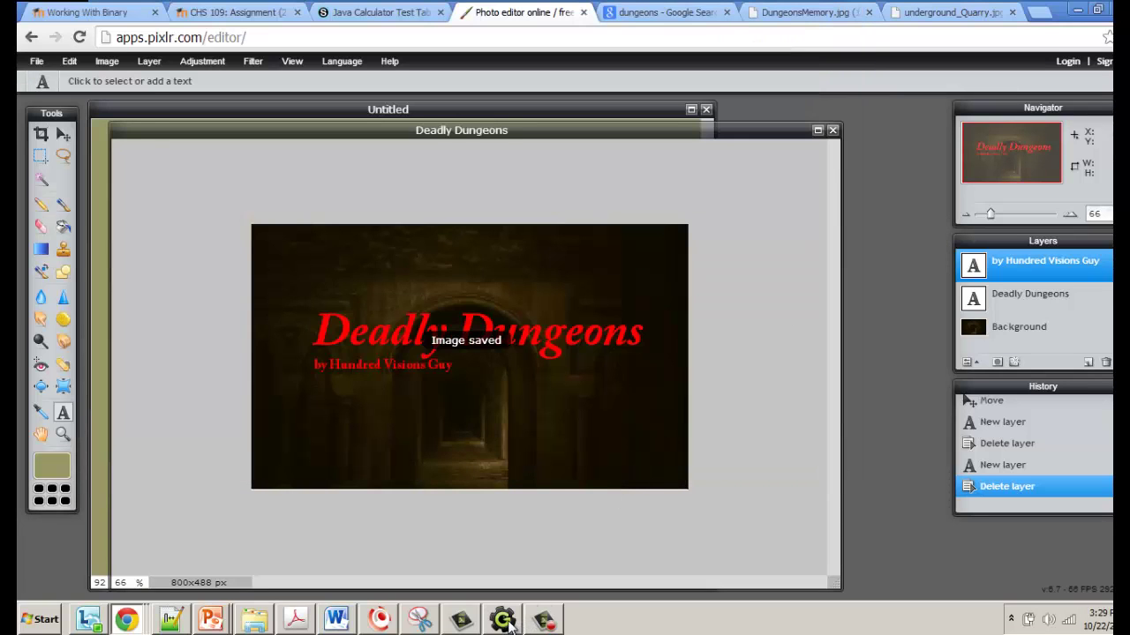
Switch to Game Maker 8.0 Lite and create a background named bg_splash_page.
{"action": "left_click", "coordinate": [509, 623]}
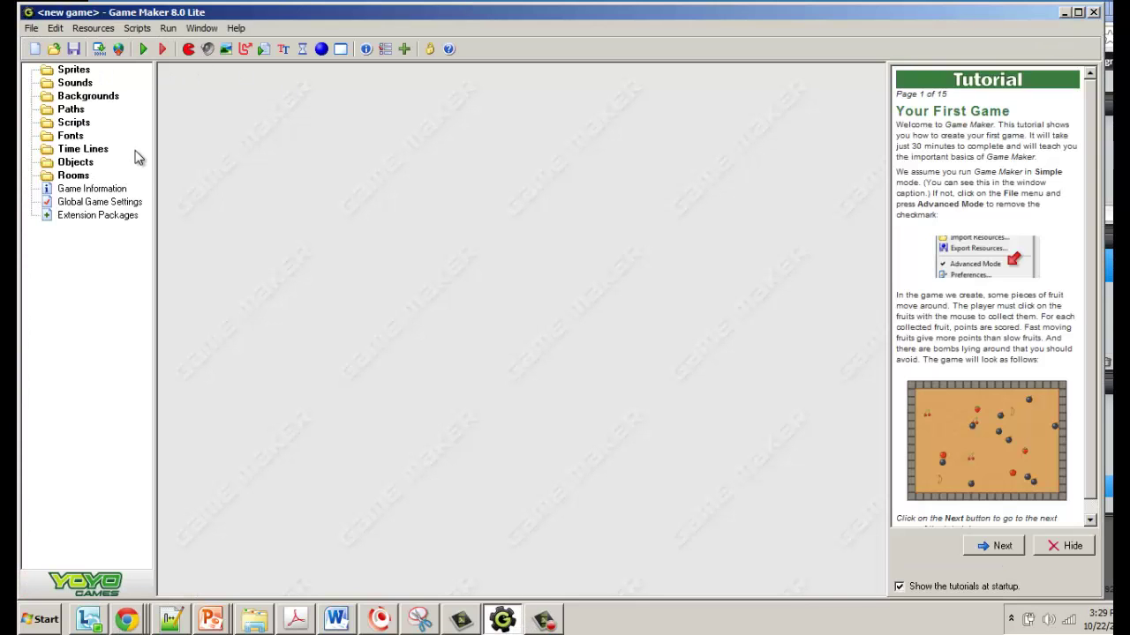
{"action": "right_click", "coordinate": [106, 96]}
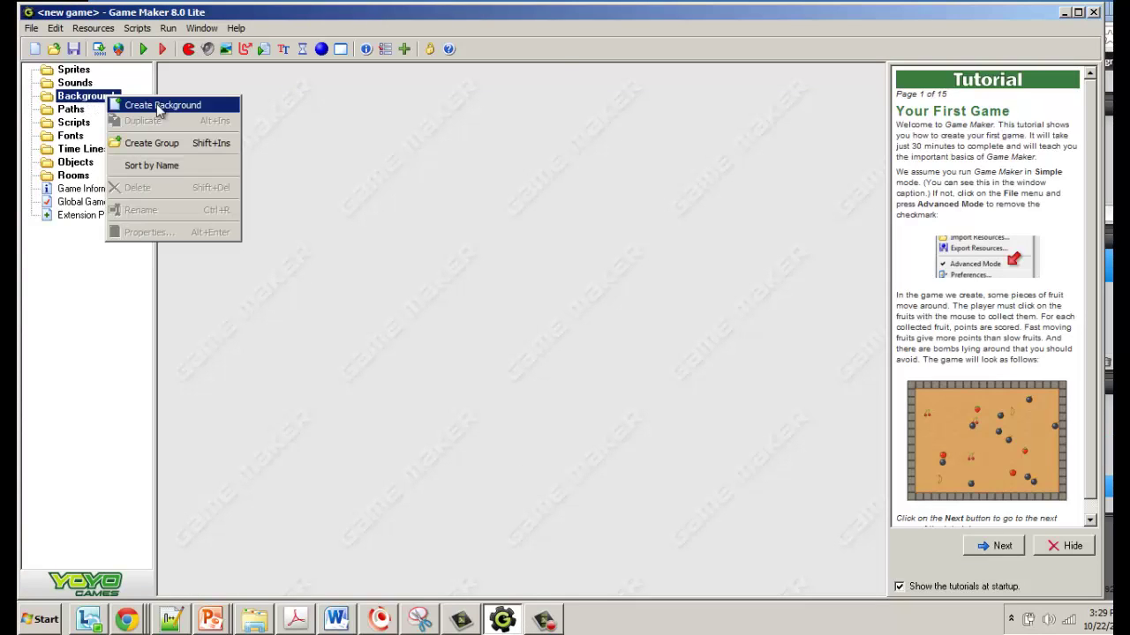
{"action": "left_click", "coordinate": [141, 105]}
{"action": "left_click_drag", "start_coordinate": [261, 96], "coordinate": [206, 97]}
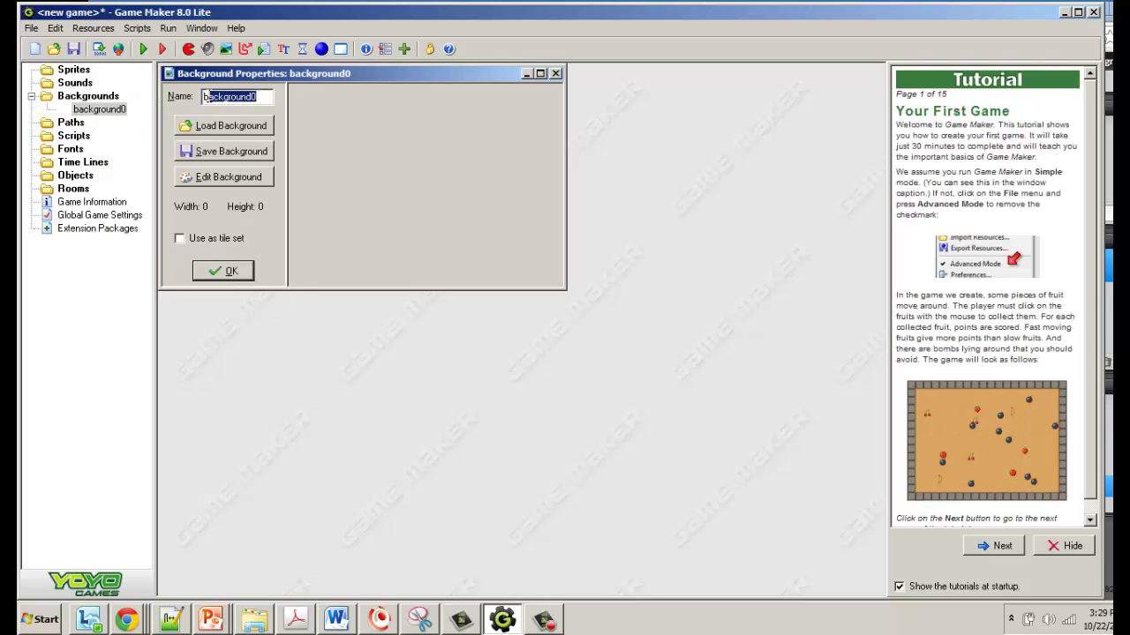
{"action": "type", "text": "bg_"}
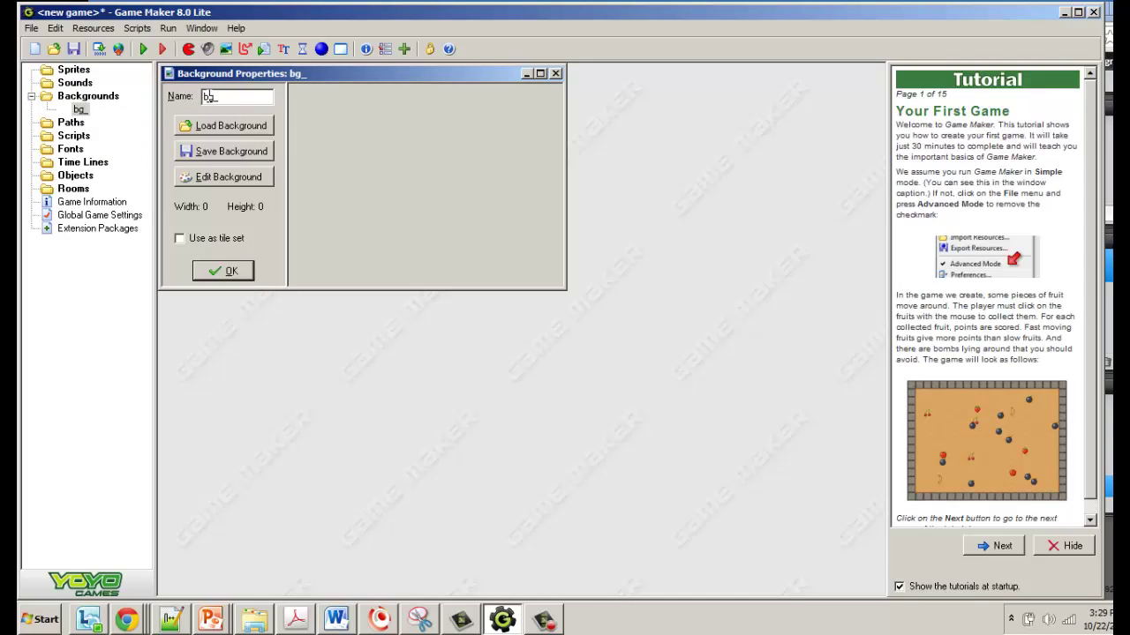
{"action": "type", "text": "splash"}
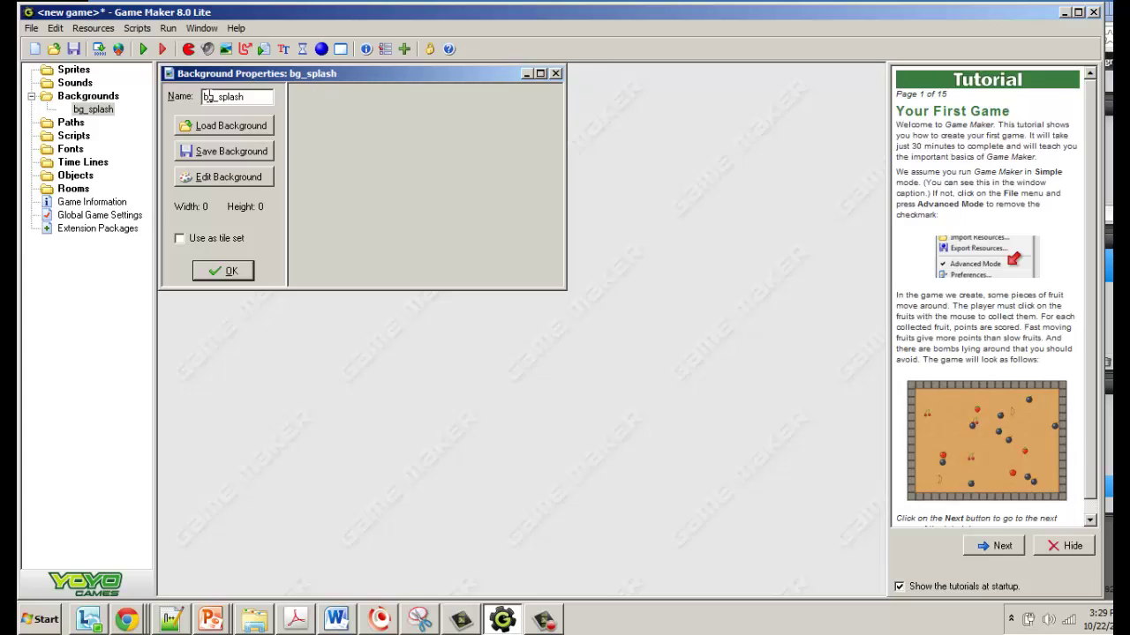
{"action": "type", "text": "_page"}
Load Deadly Dungeons.jpg from the Pictures library into the bg_splash_page background, view it enlarged, and accept the background.
{"action": "left_click", "coordinate": [235, 128]}
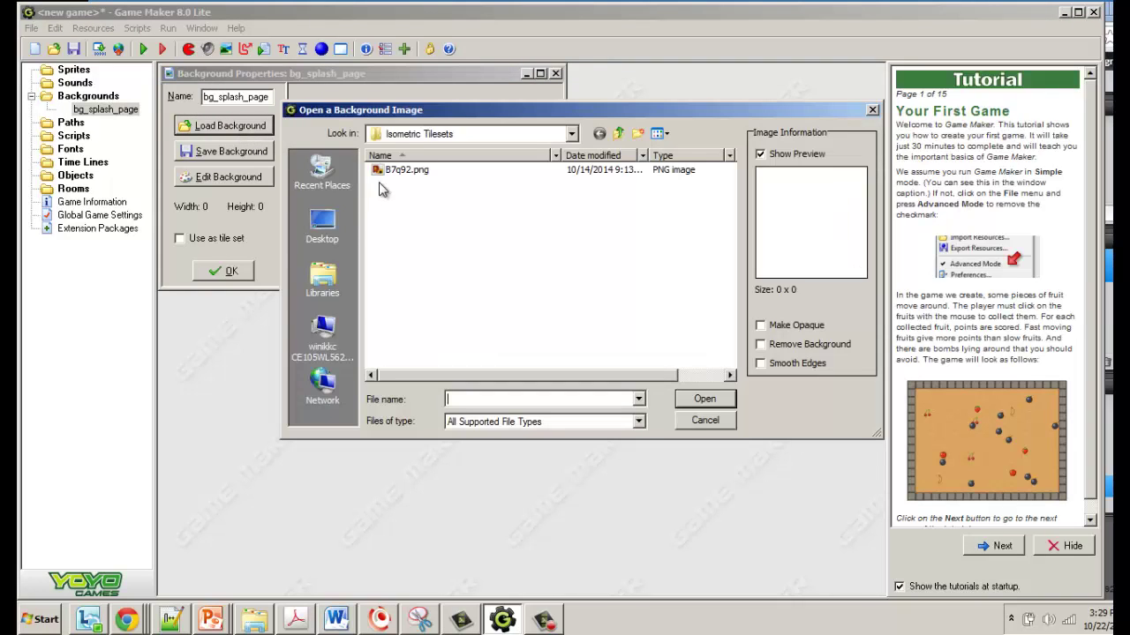
{"action": "left_click", "coordinate": [337, 287]}
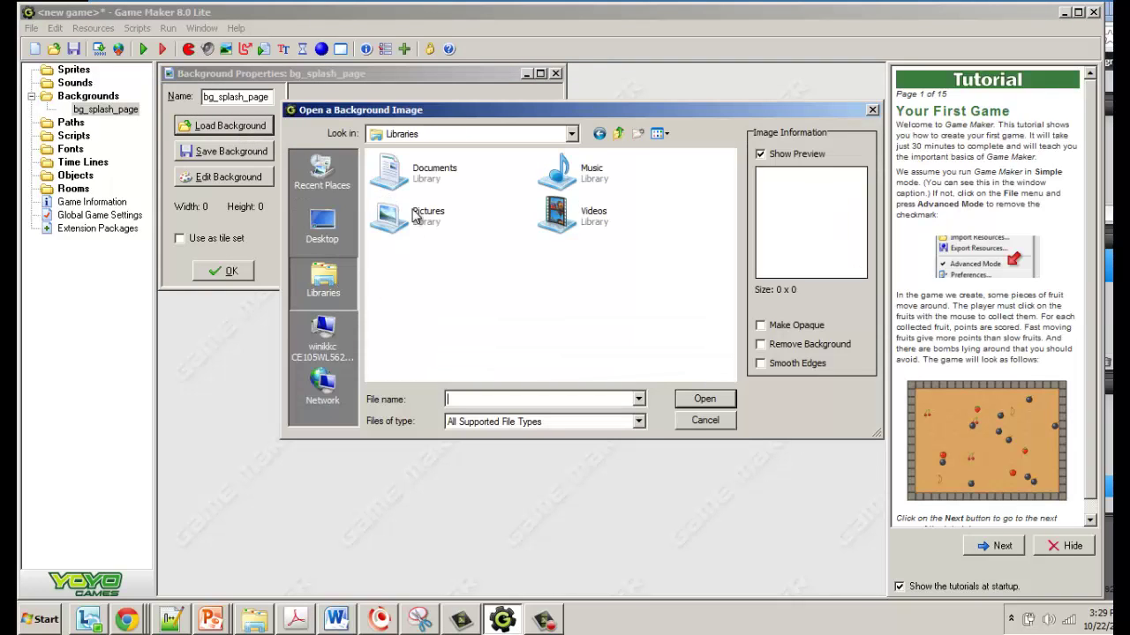
{"action": "left_click", "coordinate": [494, 399]}
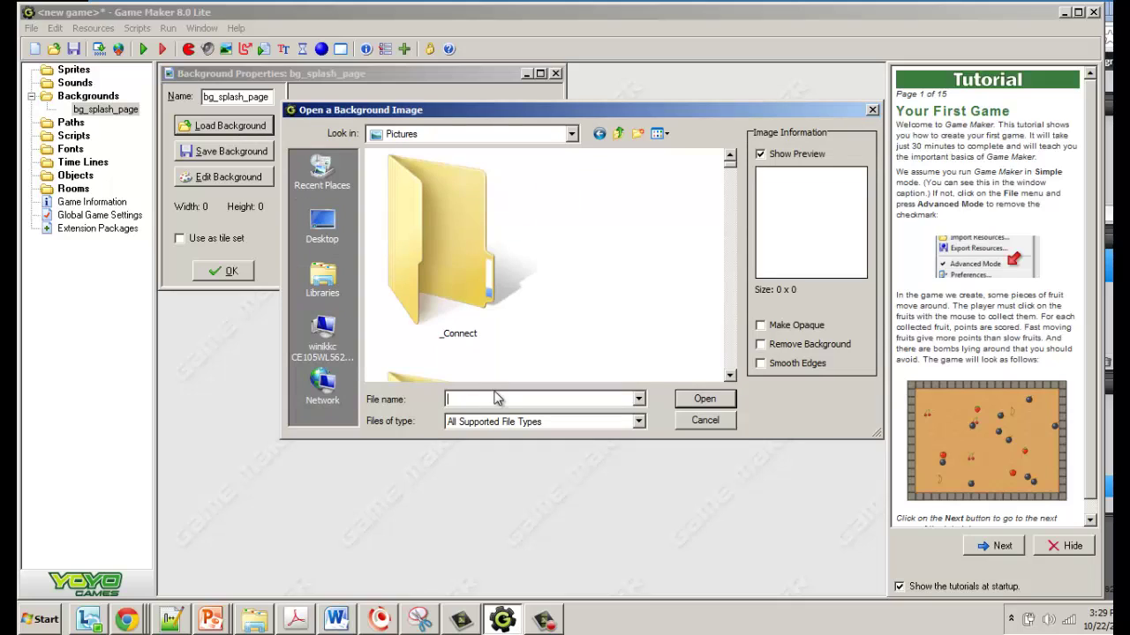
{"action": "type", "text": "de"}
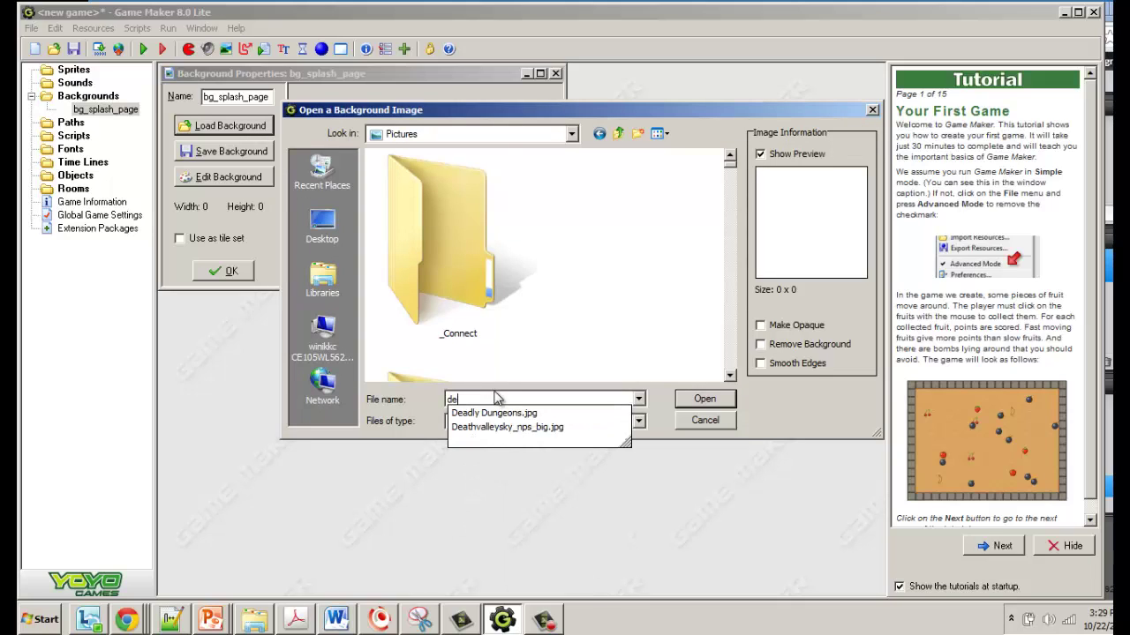
{"action": "left_click", "coordinate": [499, 417]}
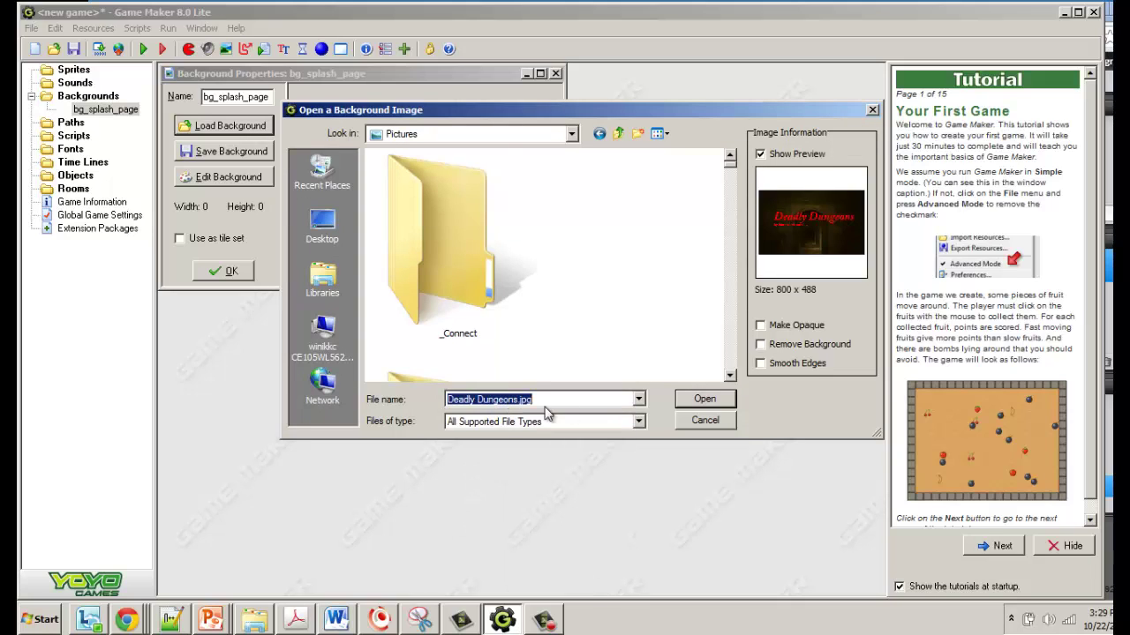
{"action": "left_click", "coordinate": [703, 398]}
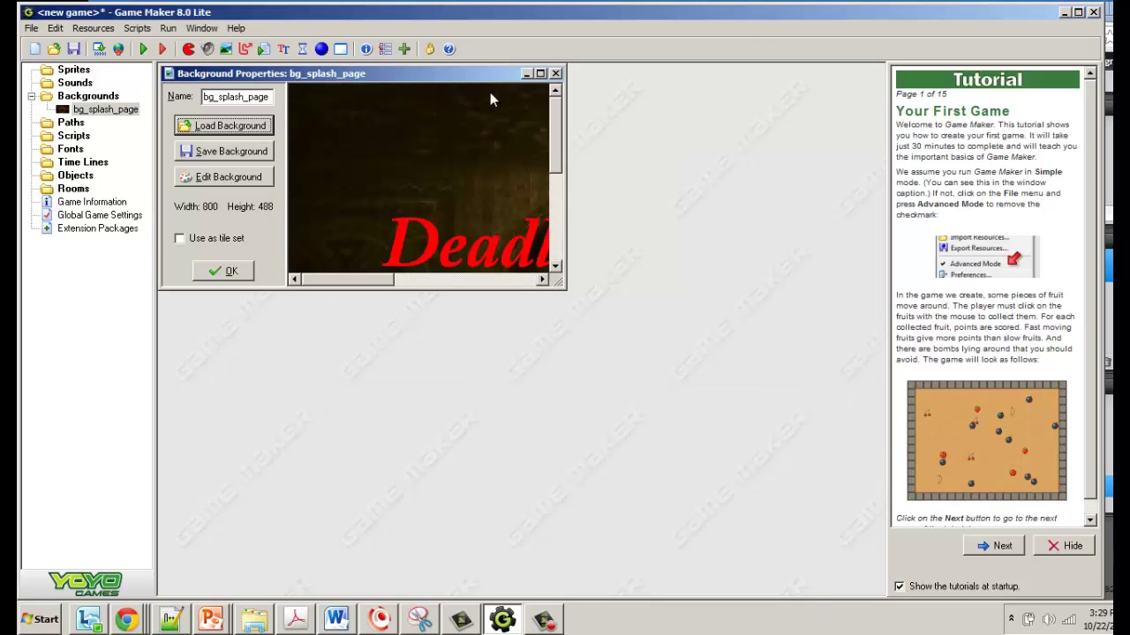
{"action": "left_click", "coordinate": [540, 73]}
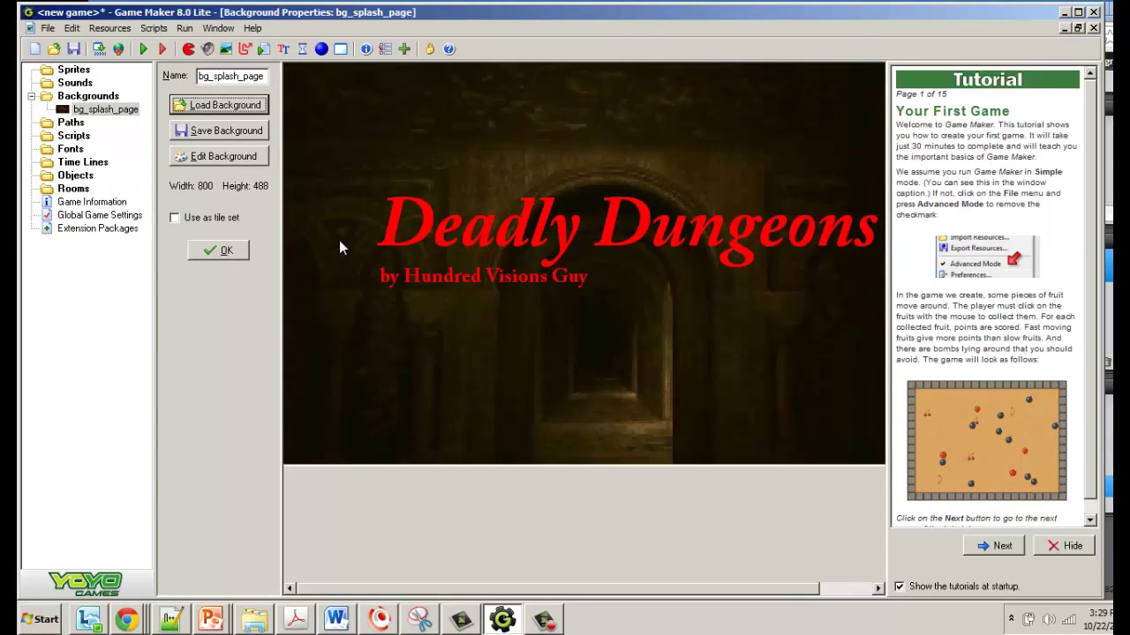
{"action": "left_click", "coordinate": [223, 252]}
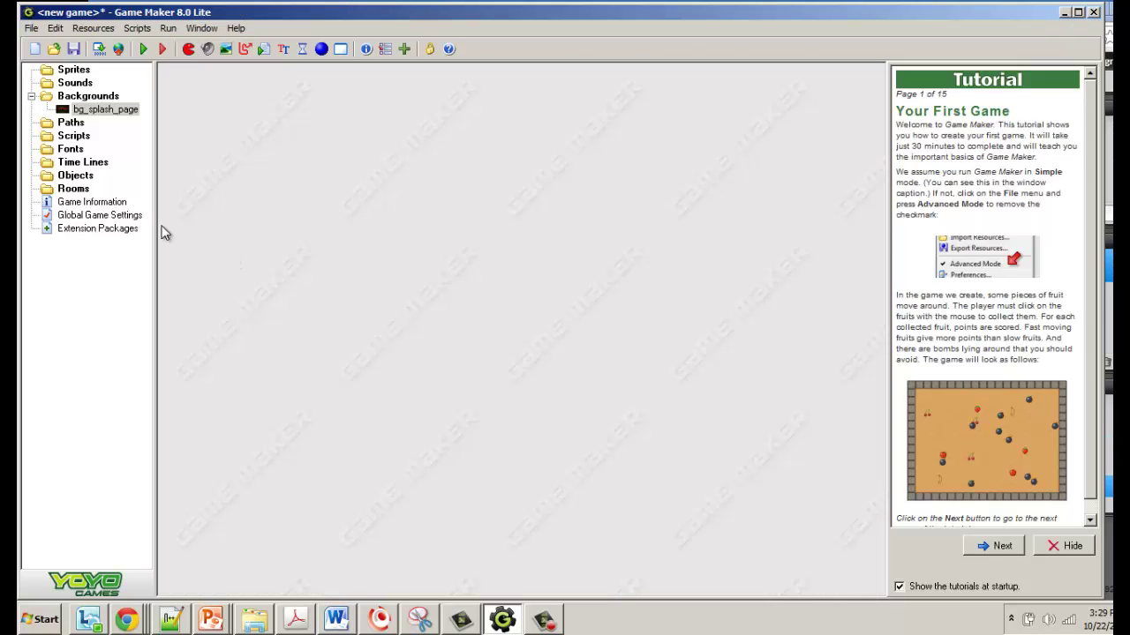
Create a room and assign bg_splash_page as its Background 0.
{"action": "right_click", "coordinate": [70, 188]}
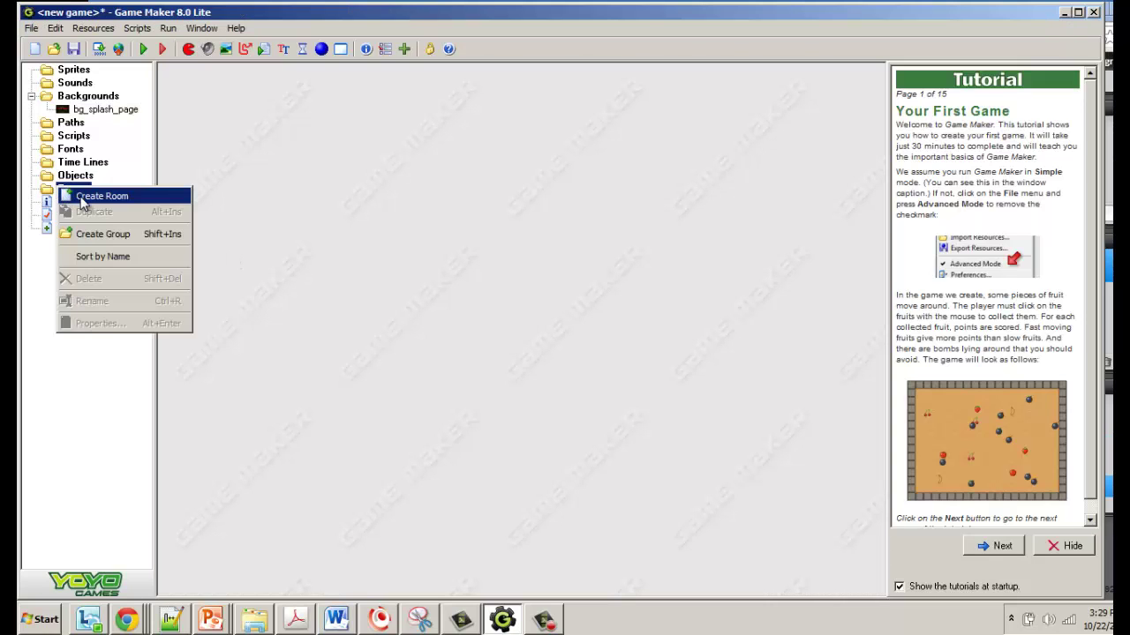
{"action": "left_click", "coordinate": [89, 195]}
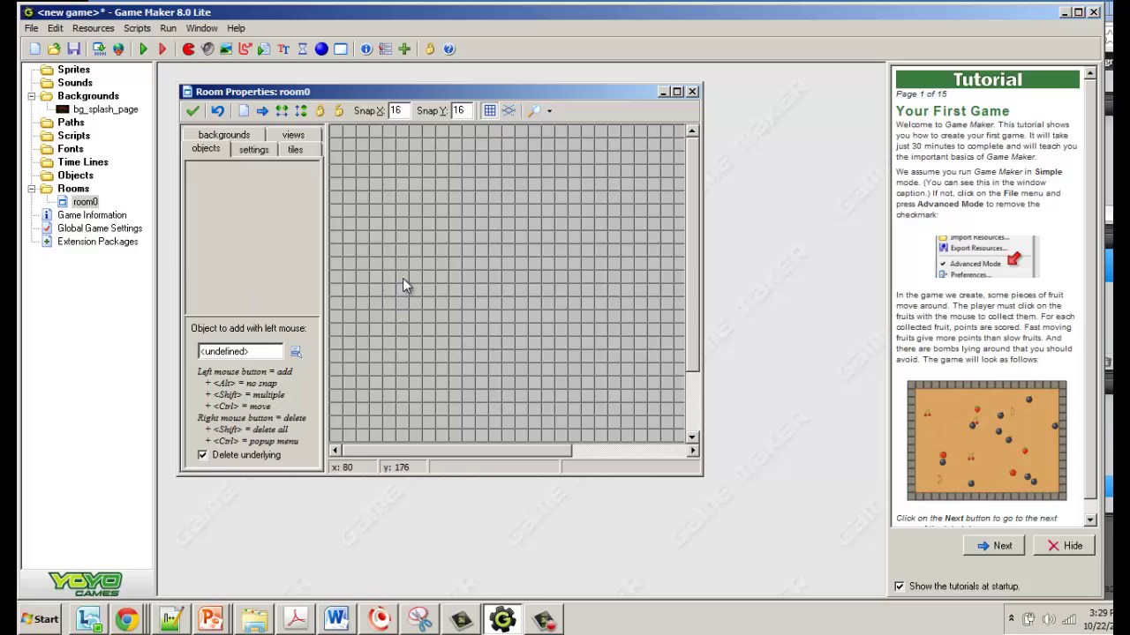
{"action": "left_click", "coordinate": [237, 138]}
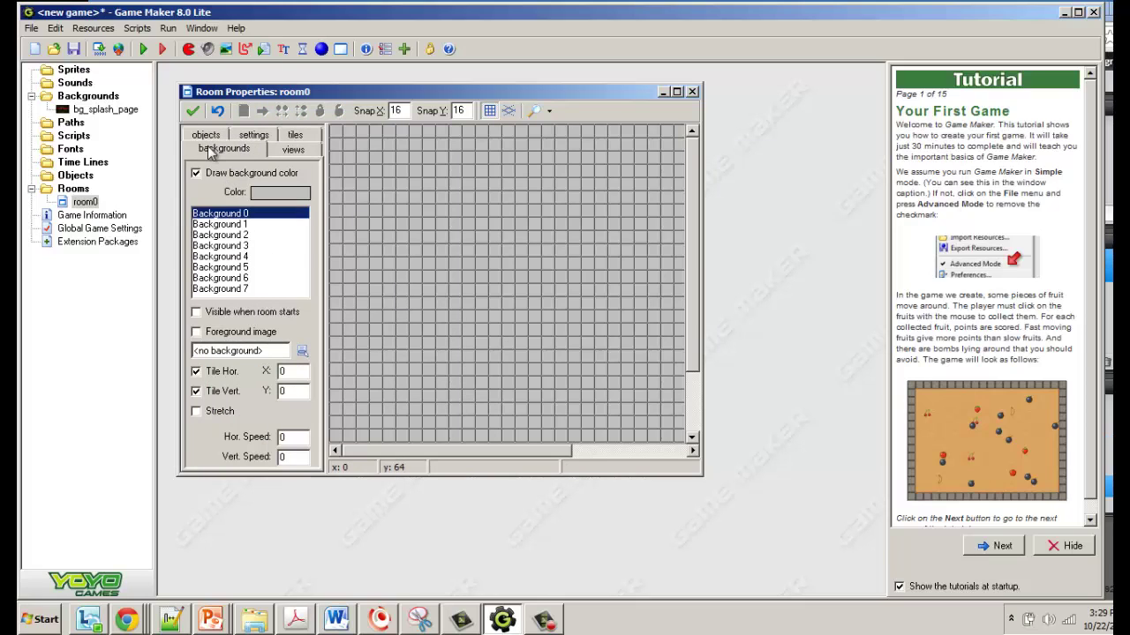
{"action": "left_click", "coordinate": [299, 351]}
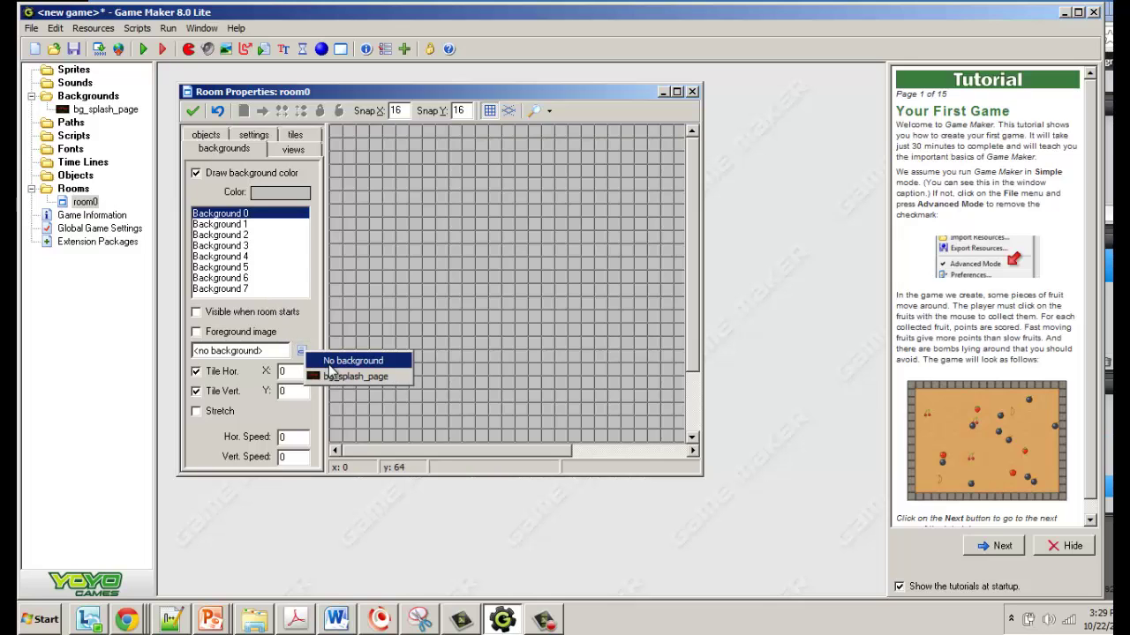
{"action": "left_click", "coordinate": [369, 374]}
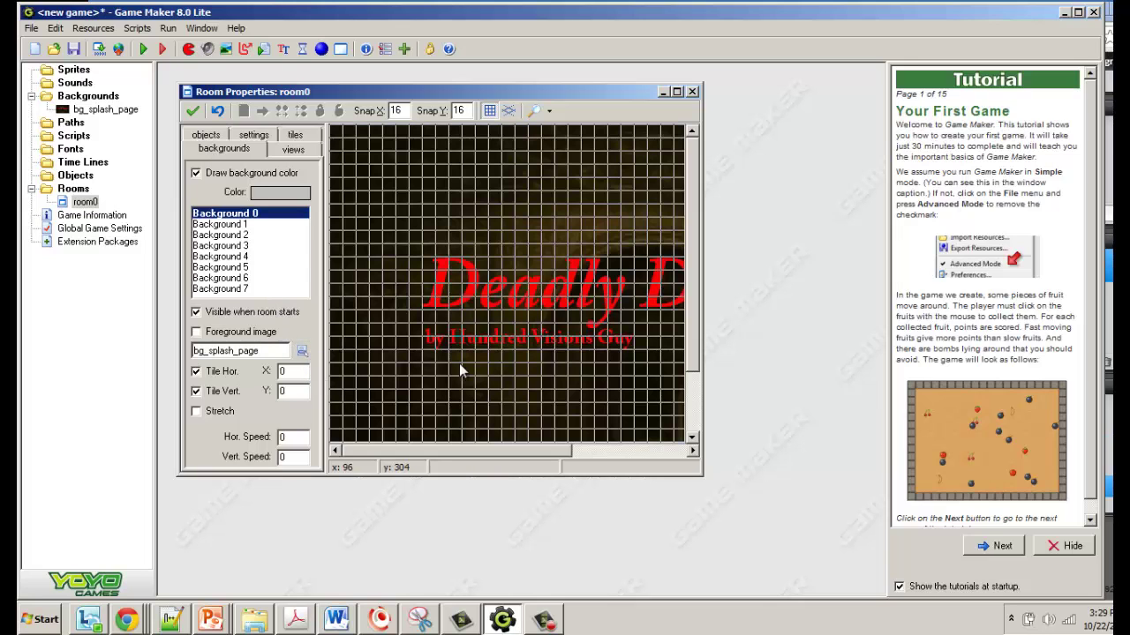
Maximize the room editor, hide the grid, and stretch the splash background to fill the room.
{"action": "left_click", "coordinate": [676, 92]}
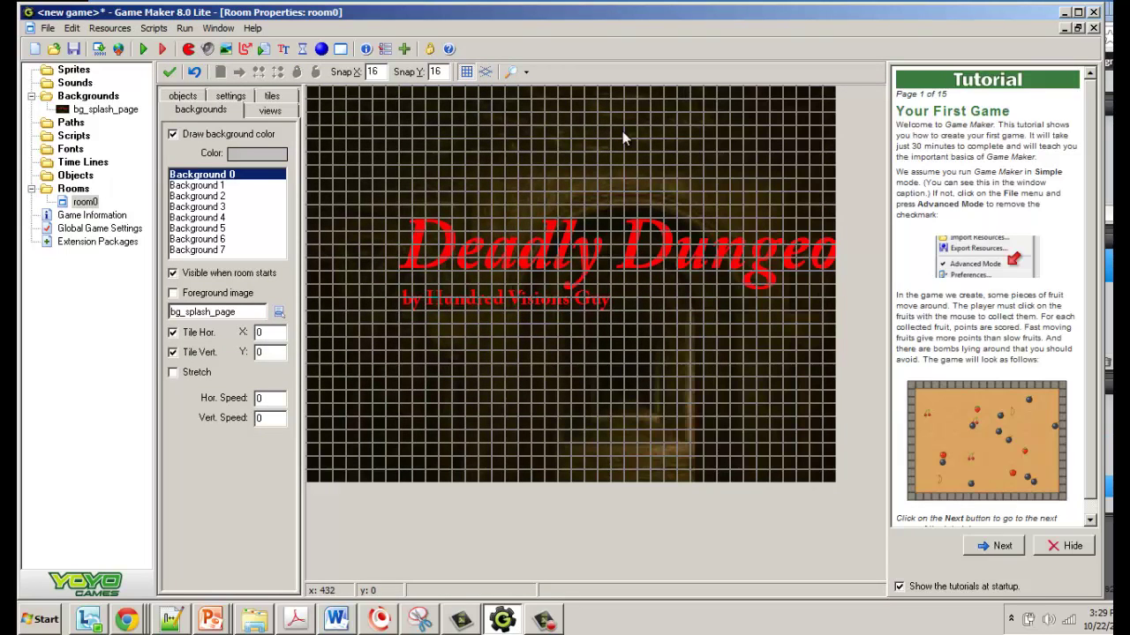
{"action": "left_click", "coordinate": [466, 72]}
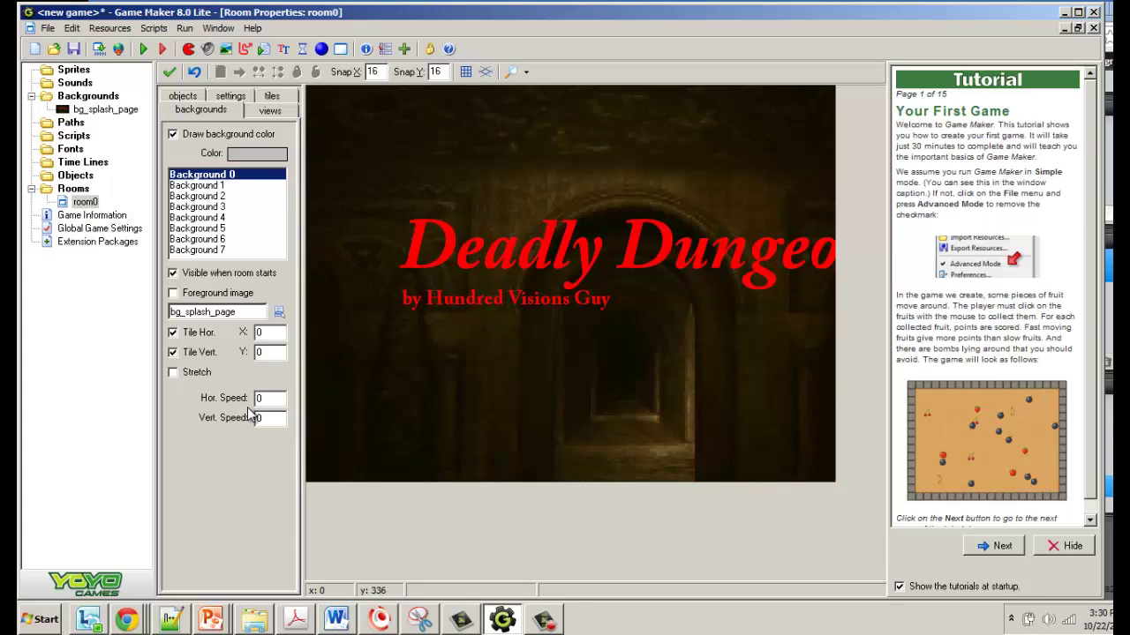
{"action": "left_click", "coordinate": [173, 373]}
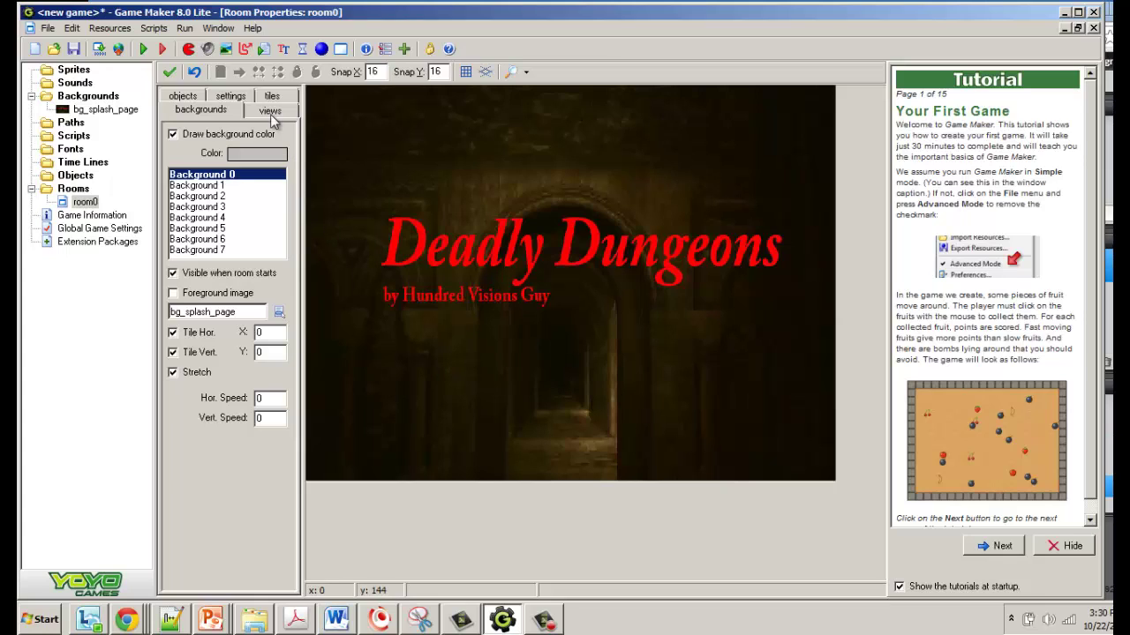
Try a room width of 800 pixels in the room's settings.
{"action": "left_click", "coordinate": [236, 99]}
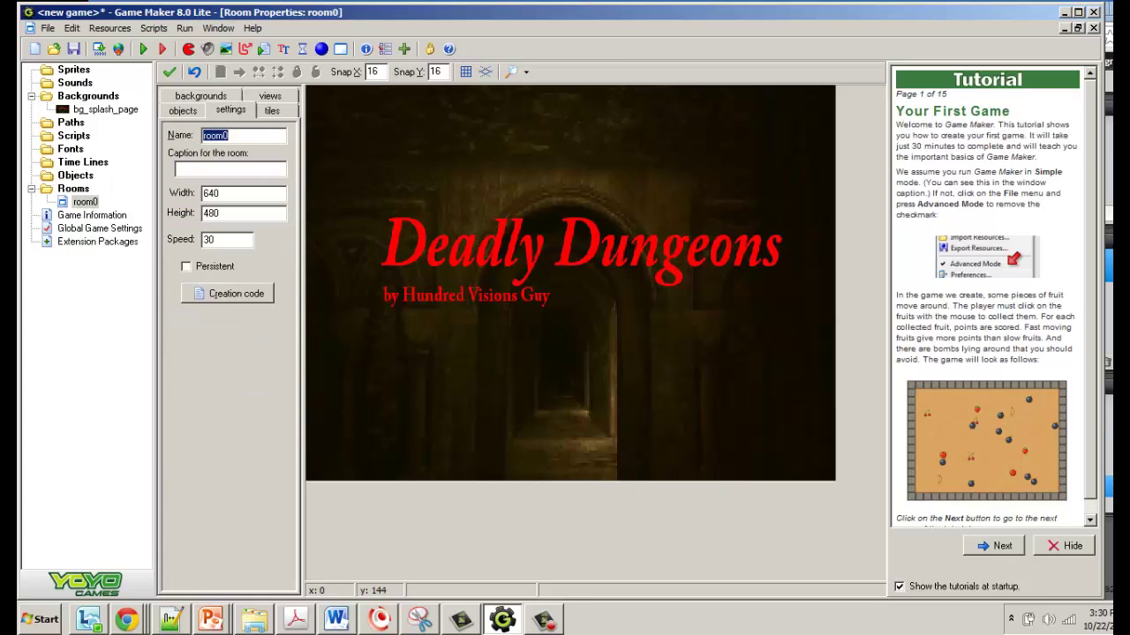
{"action": "double_click", "coordinate": [226, 196]}
{"action": "type", "text": "800"}
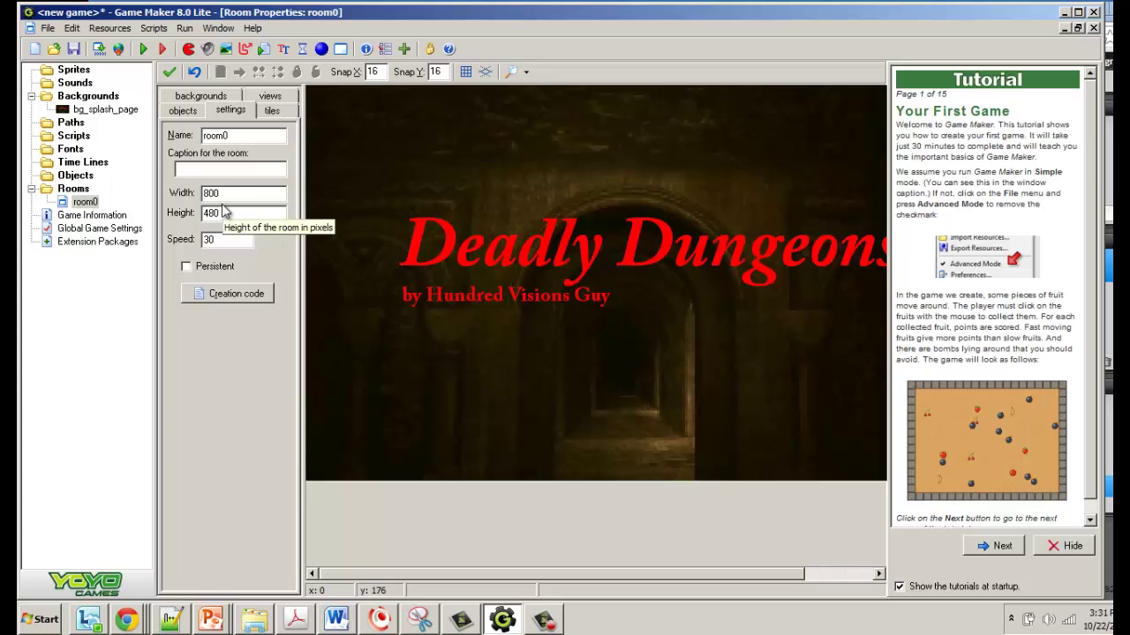
Set the room's width to 700 pixels and accept the room's properties.
{"action": "left_click_drag", "start_coordinate": [226, 193], "coordinate": [205, 196]}
{"action": "type", "text": "700"}
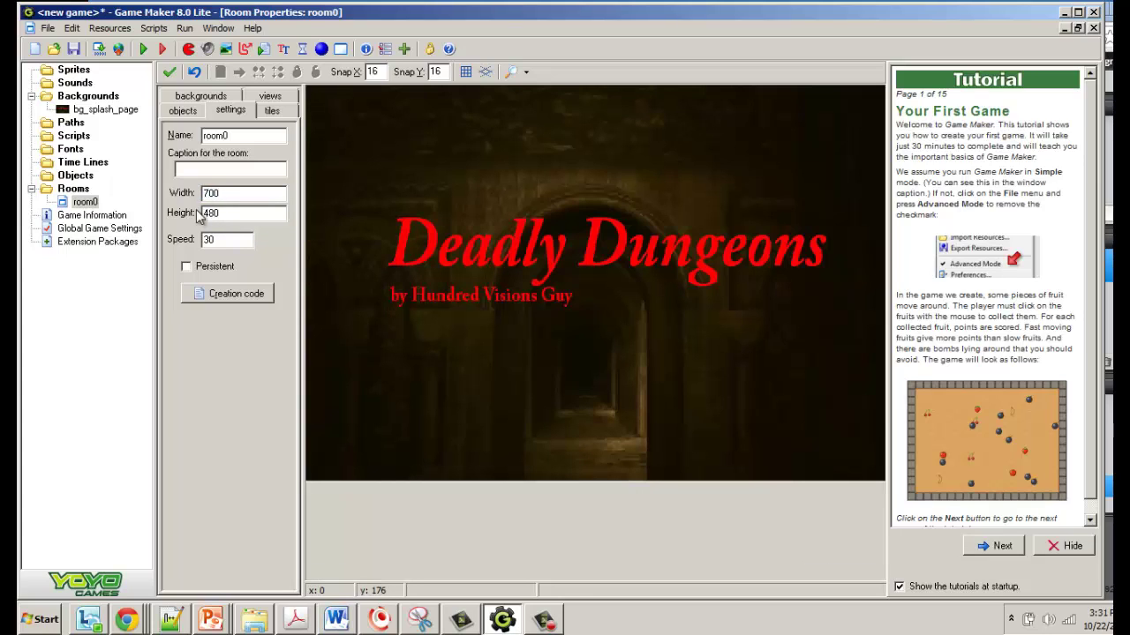
{"action": "left_click", "coordinate": [198, 97]}
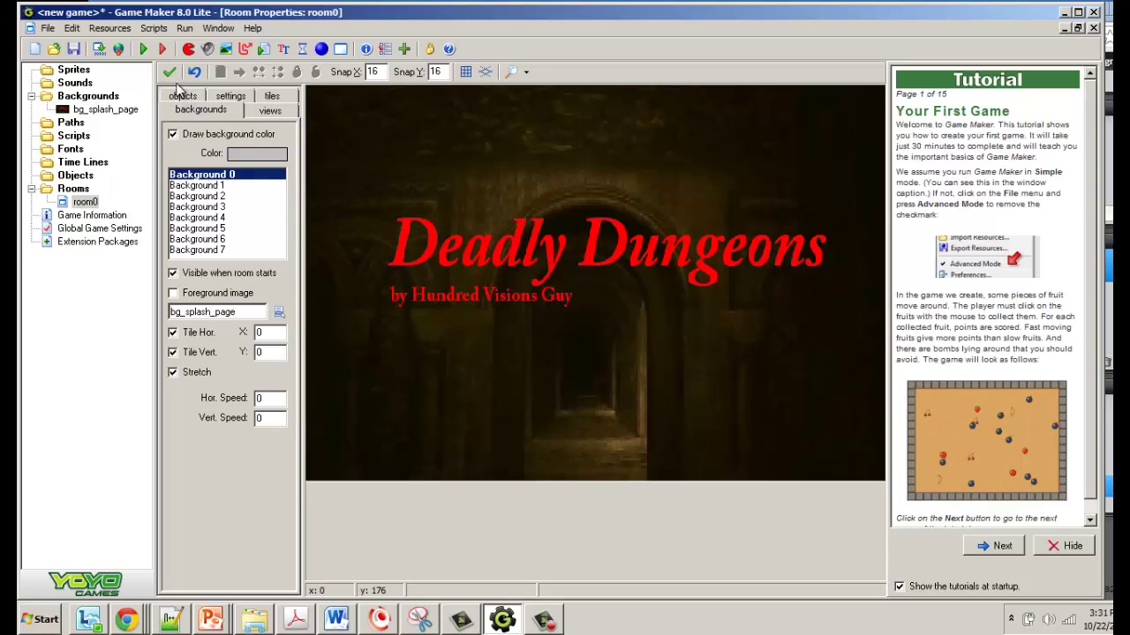
{"action": "left_click", "coordinate": [171, 74]}
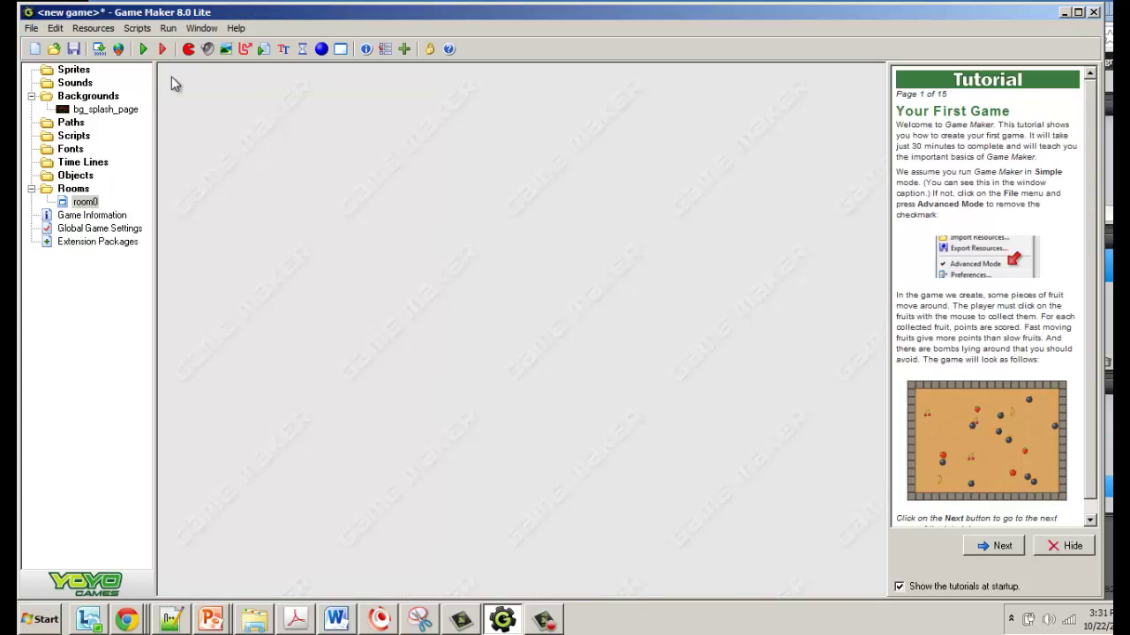
Run the game to test the splash room, leaving the game unsaved.
{"action": "left_click", "coordinate": [74, 49]}
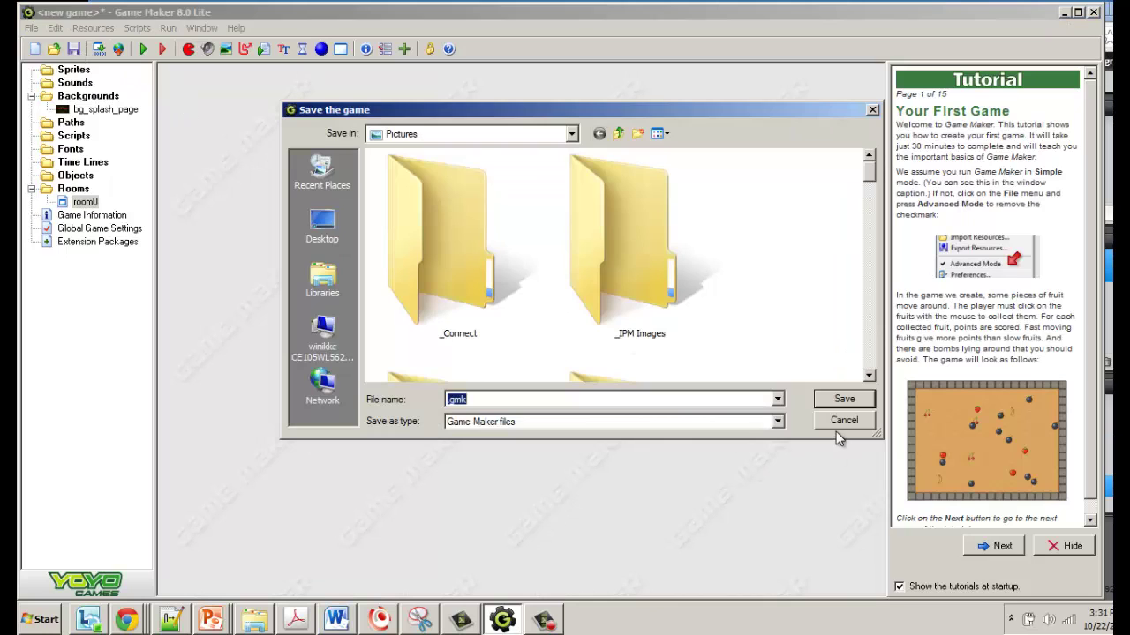
{"action": "left_click", "coordinate": [839, 422]}
{"action": "left_click", "coordinate": [142, 49]}
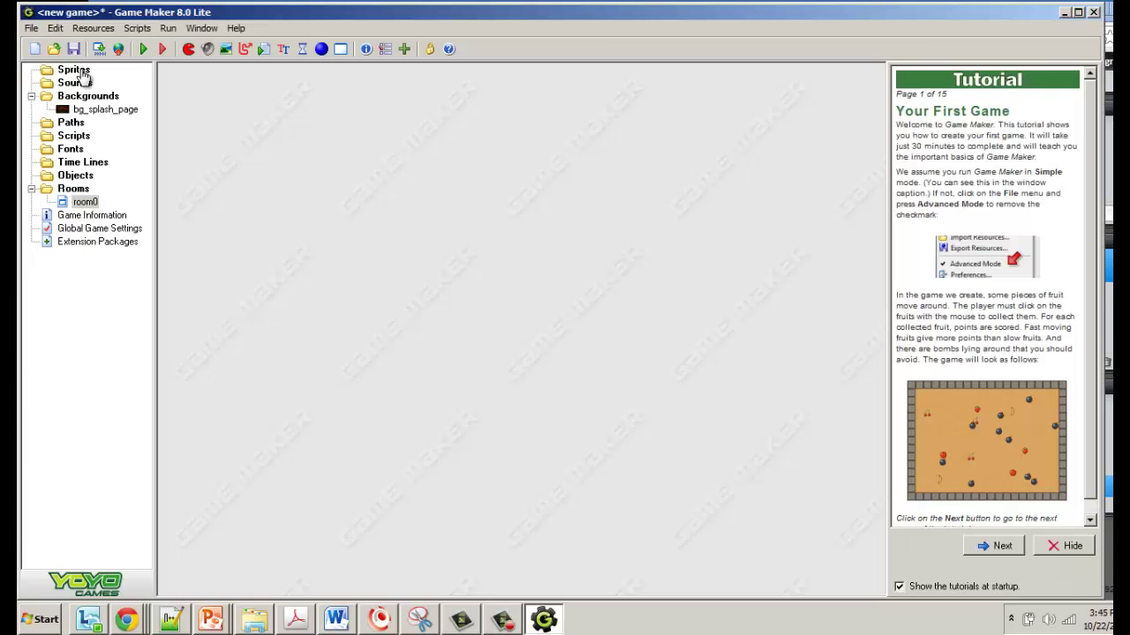
Create a sprite and browse to the Buttons folder inside Sprites for its image.
{"action": "right_click", "coordinate": [79, 70]}
{"action": "left_click", "coordinate": [124, 80]}
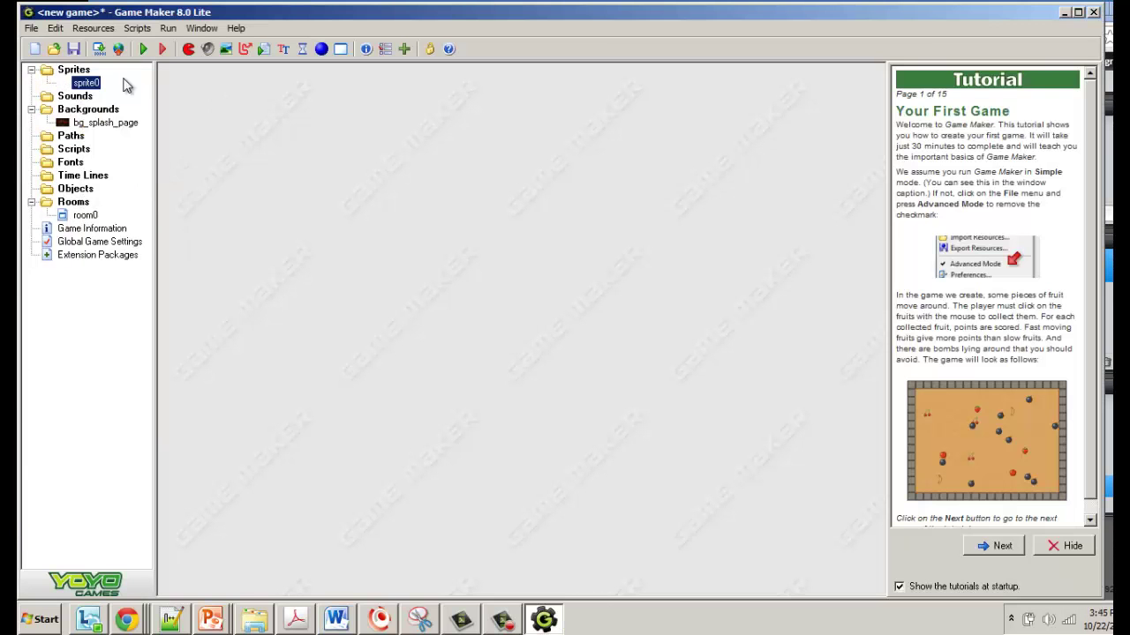
{"action": "left_click", "coordinate": [295, 166]}
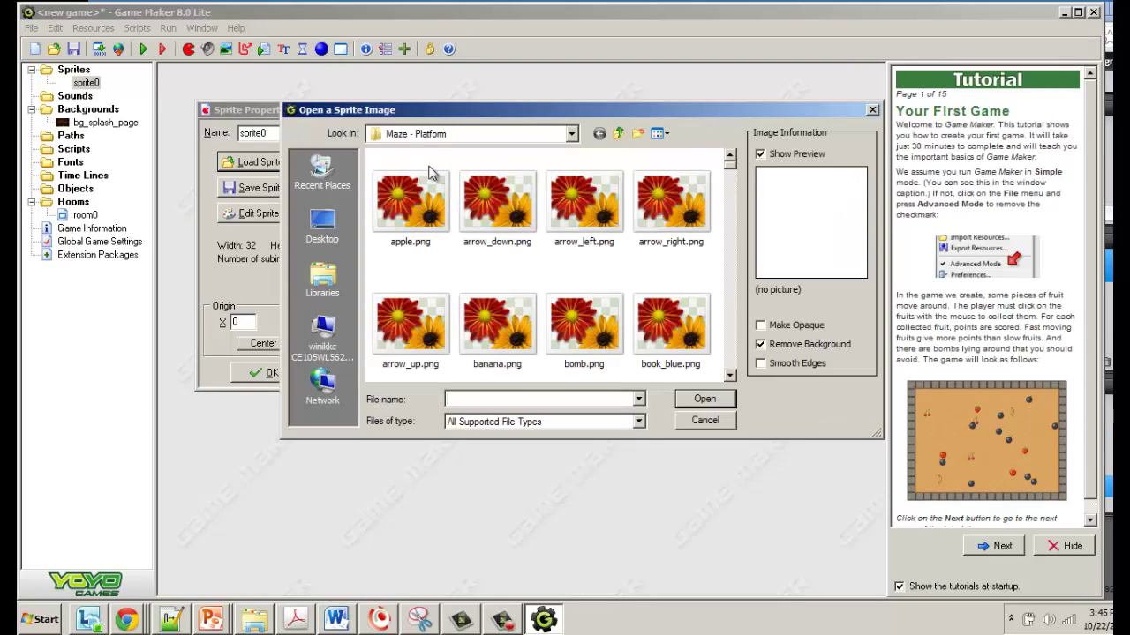
{"action": "left_click", "coordinate": [571, 134]}
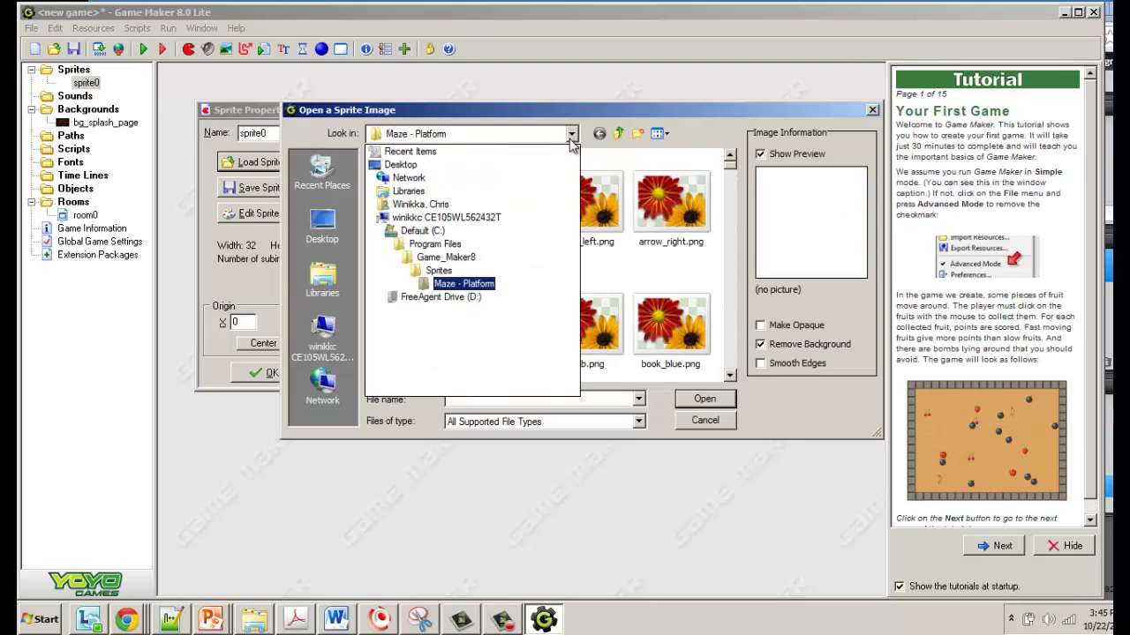
{"action": "left_click", "coordinate": [440, 271]}
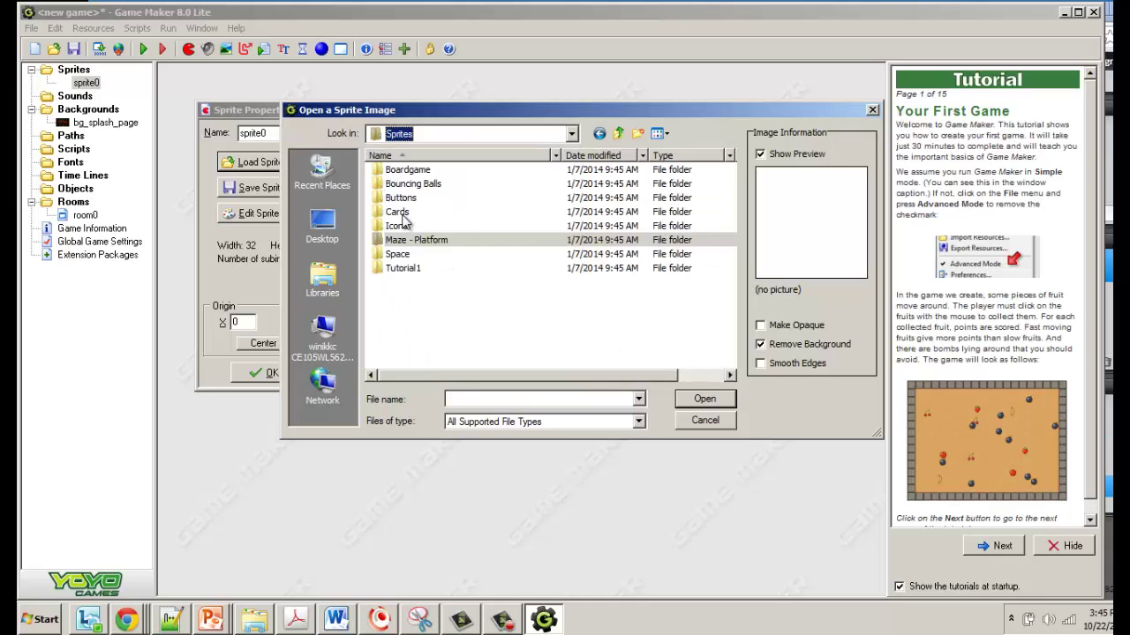
{"action": "double_click", "coordinate": [395, 199]}
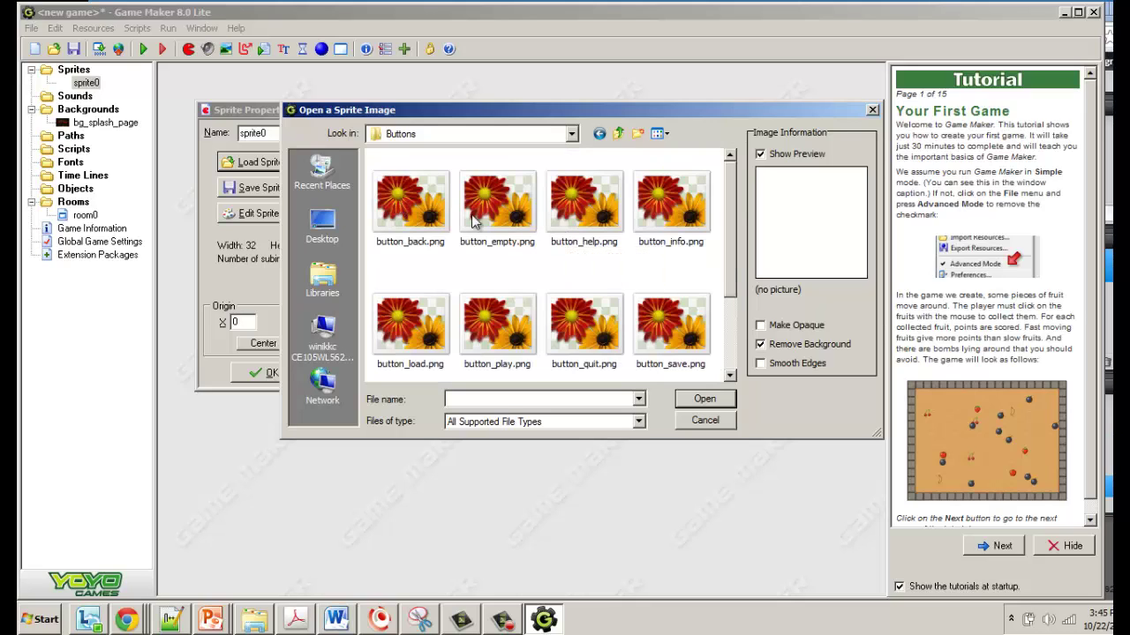
Preview the back, empty, help and info button images, and load button_play.png into the sprite.
{"action": "left_click", "coordinate": [414, 216]}
{"action": "left_click", "coordinate": [500, 214]}
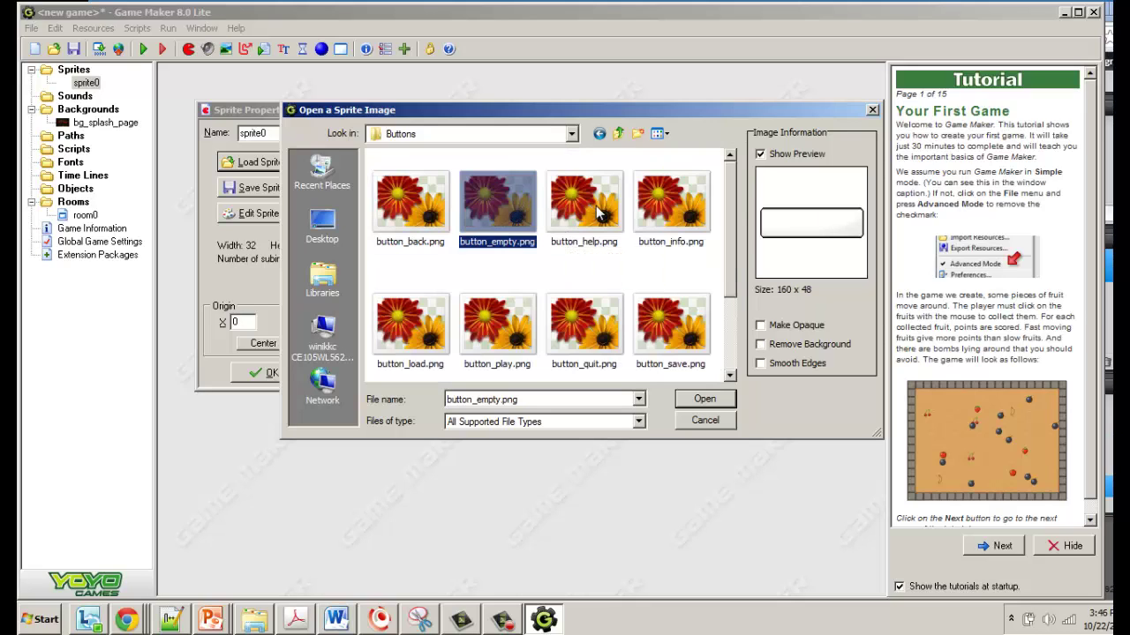
{"action": "left_click", "coordinate": [600, 213]}
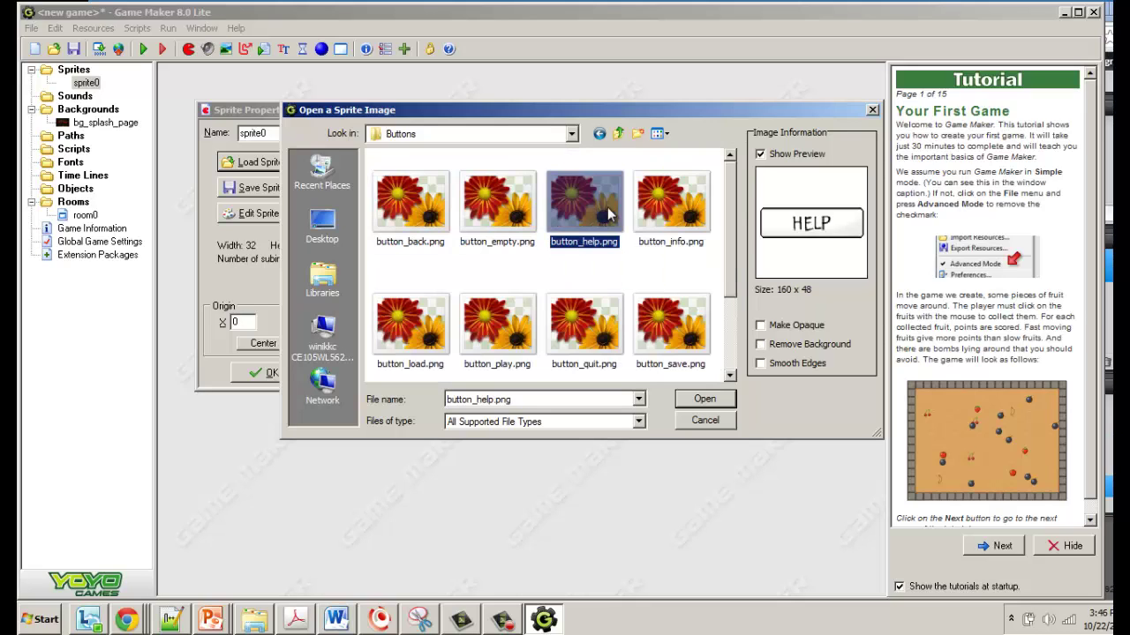
{"action": "left_click", "coordinate": [663, 209]}
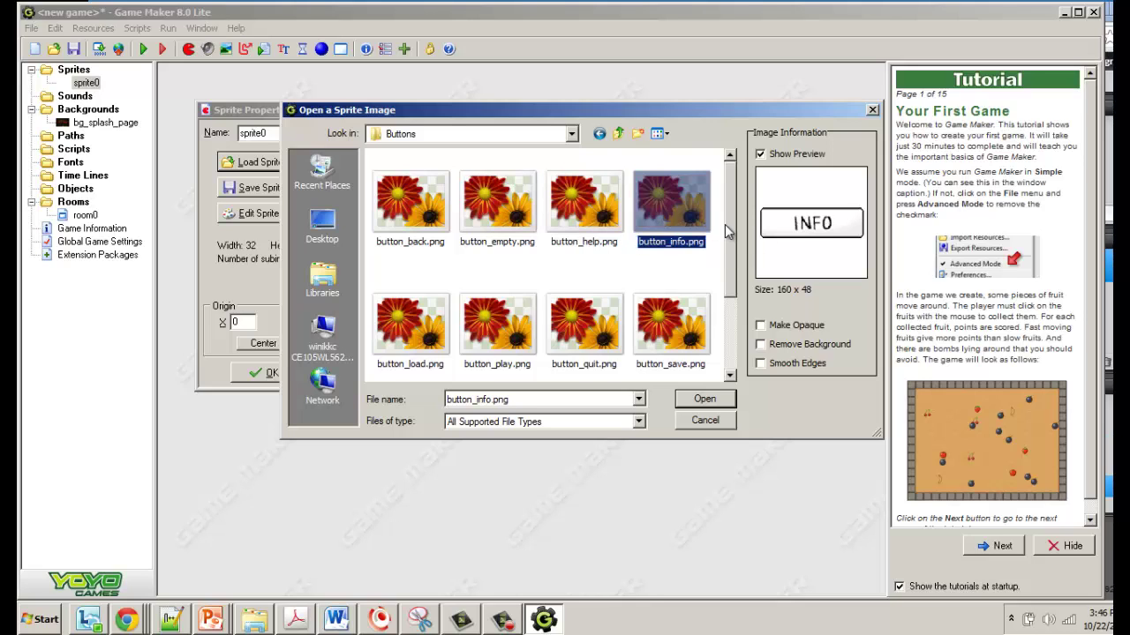
{"action": "left_click_drag", "start_coordinate": [724, 224], "coordinate": [694, 278]}
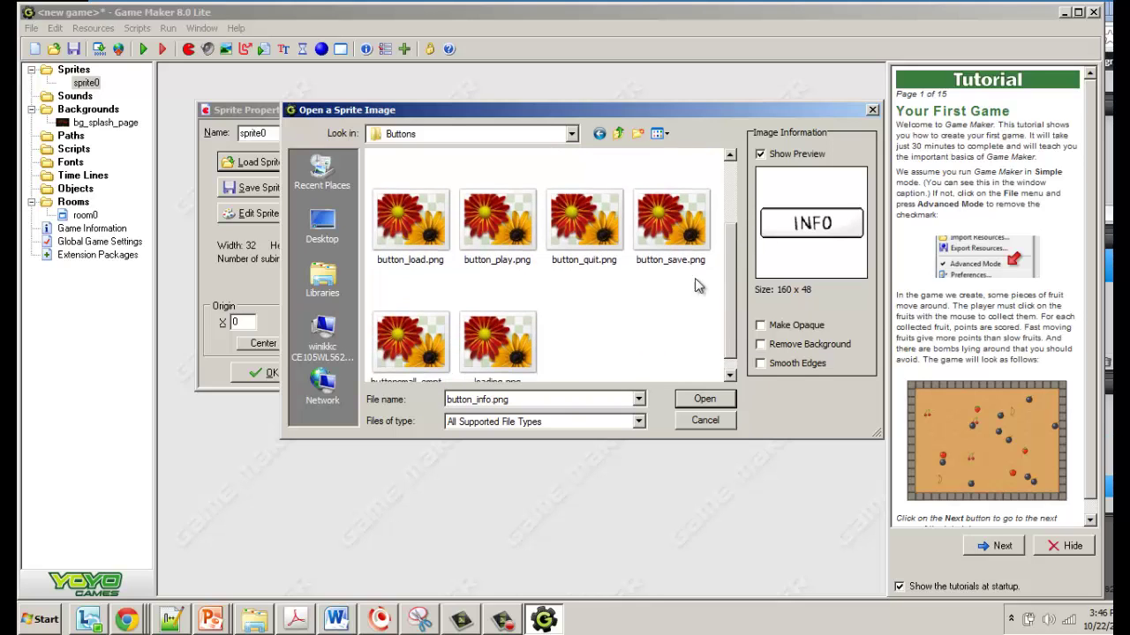
{"action": "left_click", "coordinate": [471, 231]}
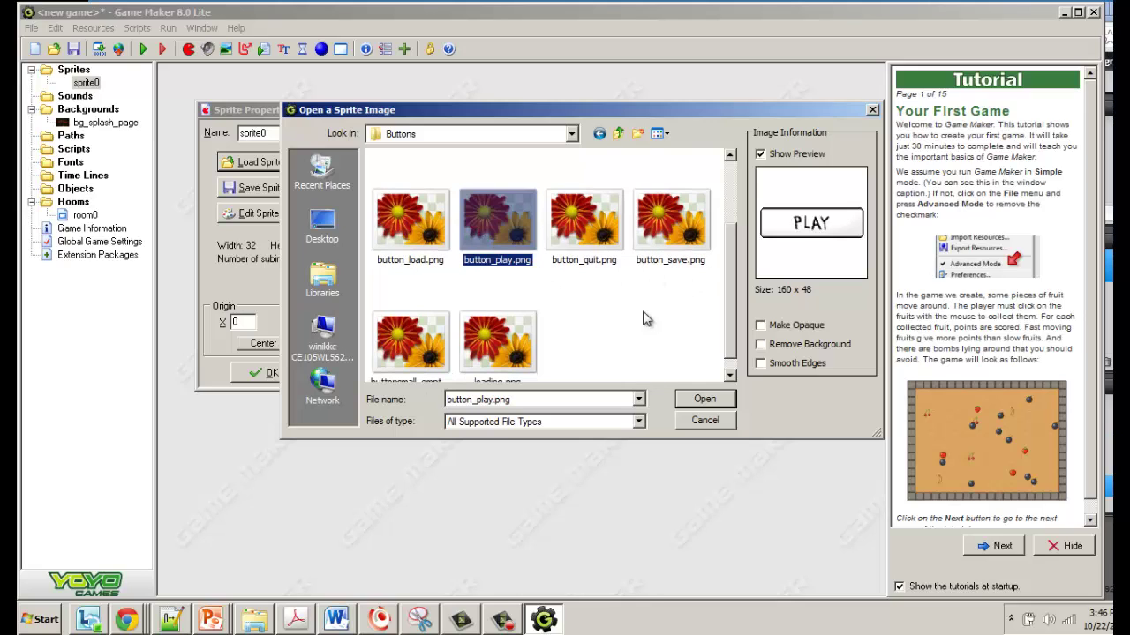
{"action": "left_click", "coordinate": [705, 398]}
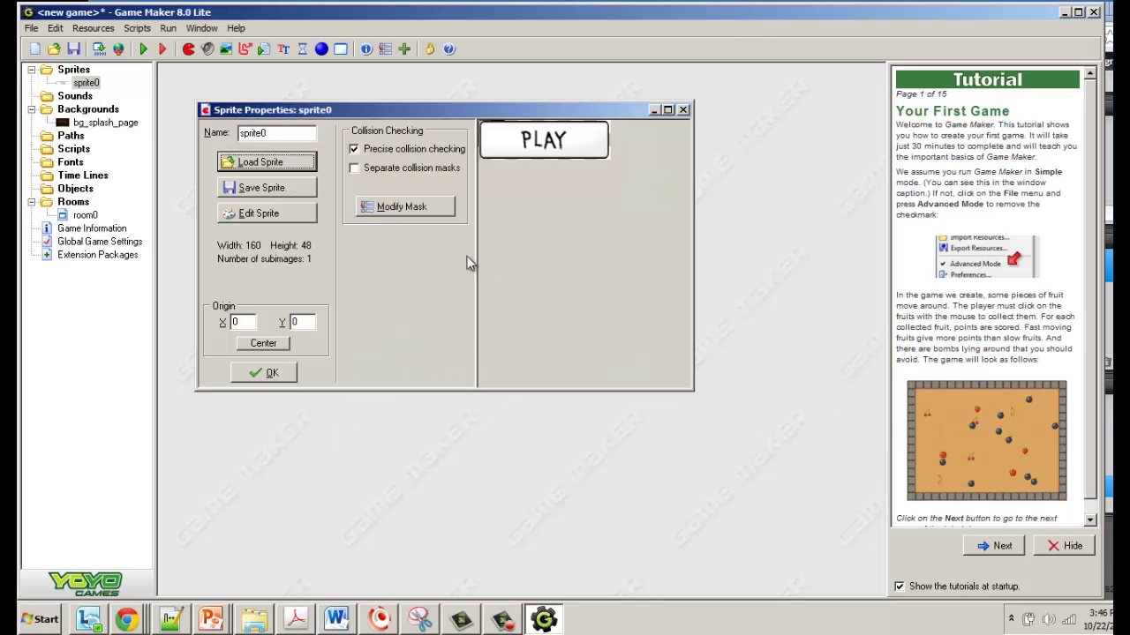
Rename the play button sprite to spr_play_btn and accept its properties.
{"action": "left_click", "coordinate": [255, 132]}
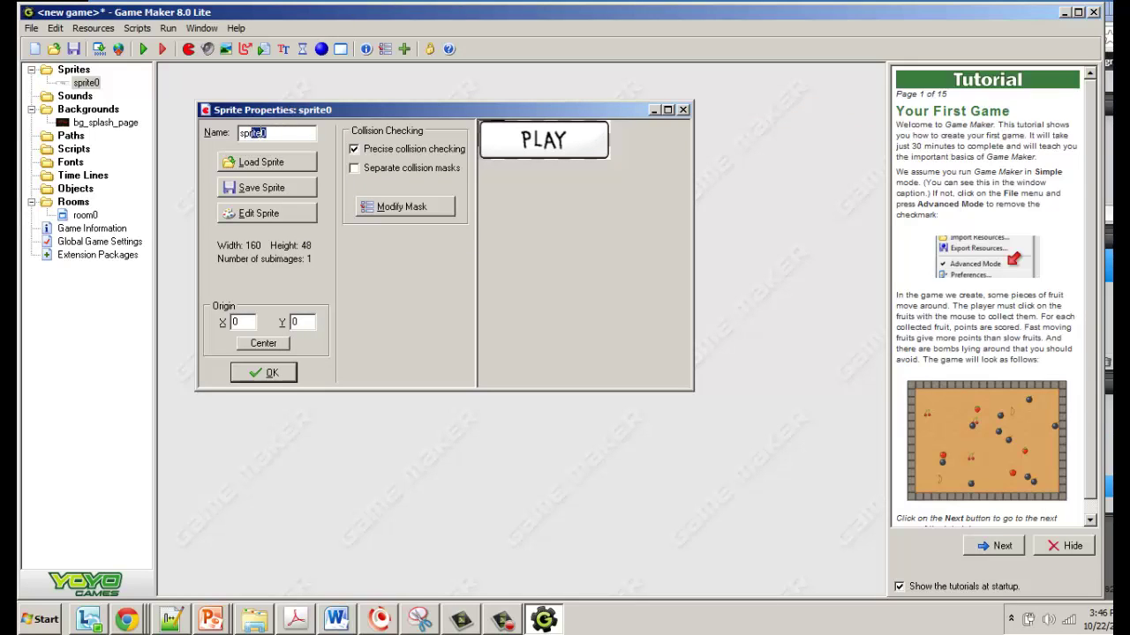
{"action": "type", "text": "_play_"}
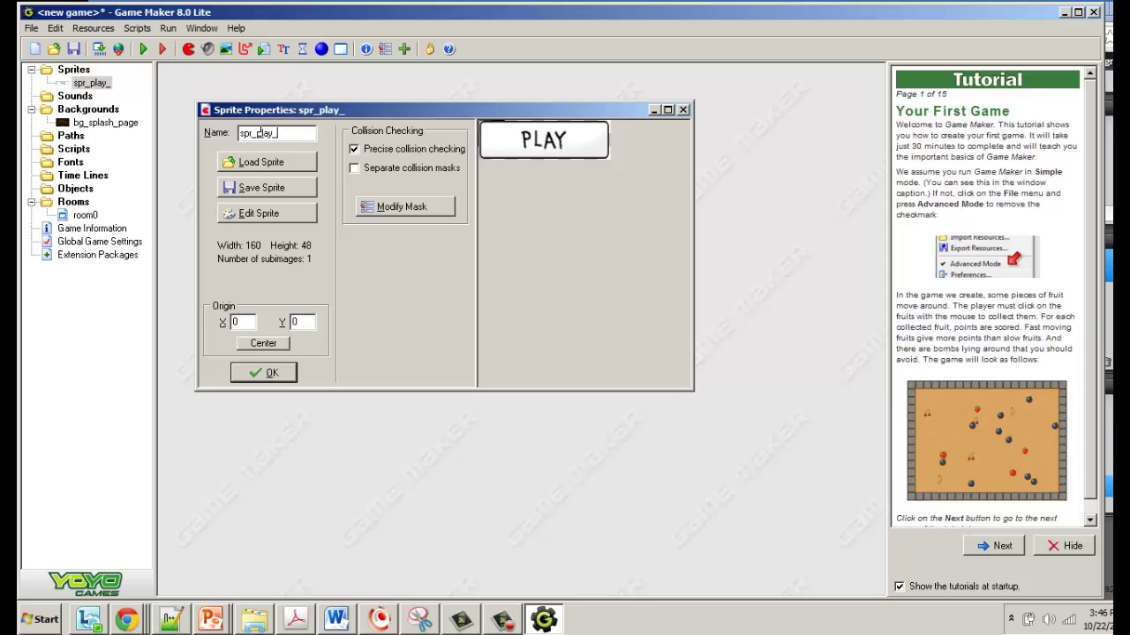
{"action": "type", "text": "btn"}
{"action": "left_click", "coordinate": [269, 373]}
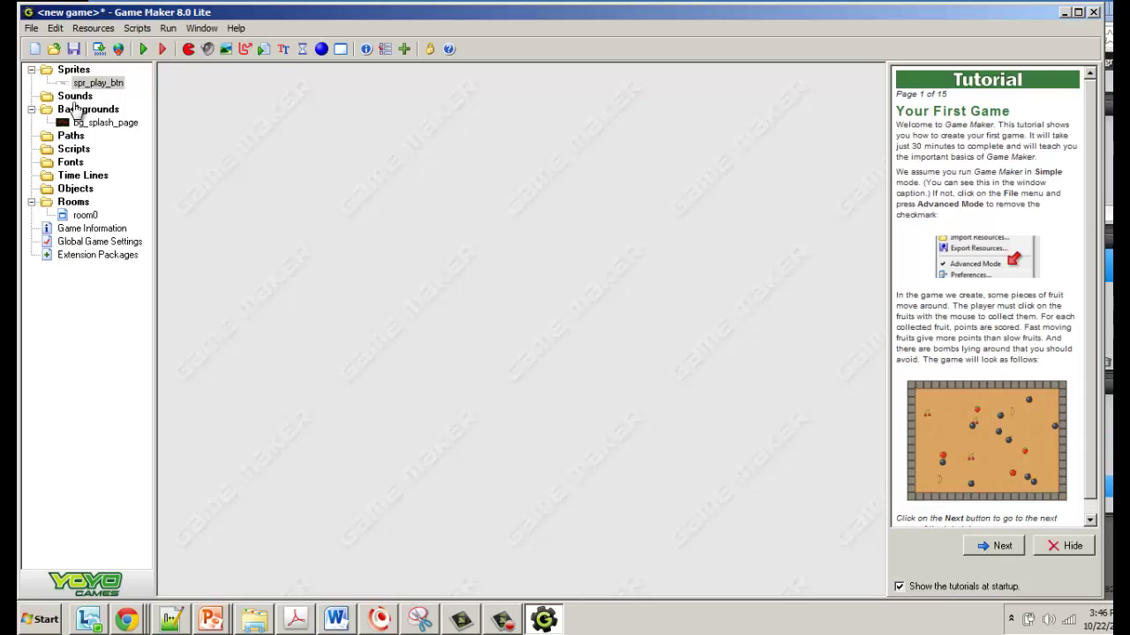
Create an object named obj_play_btn and assign it the spr_play_btn sprite.
{"action": "right_click", "coordinate": [71, 193]}
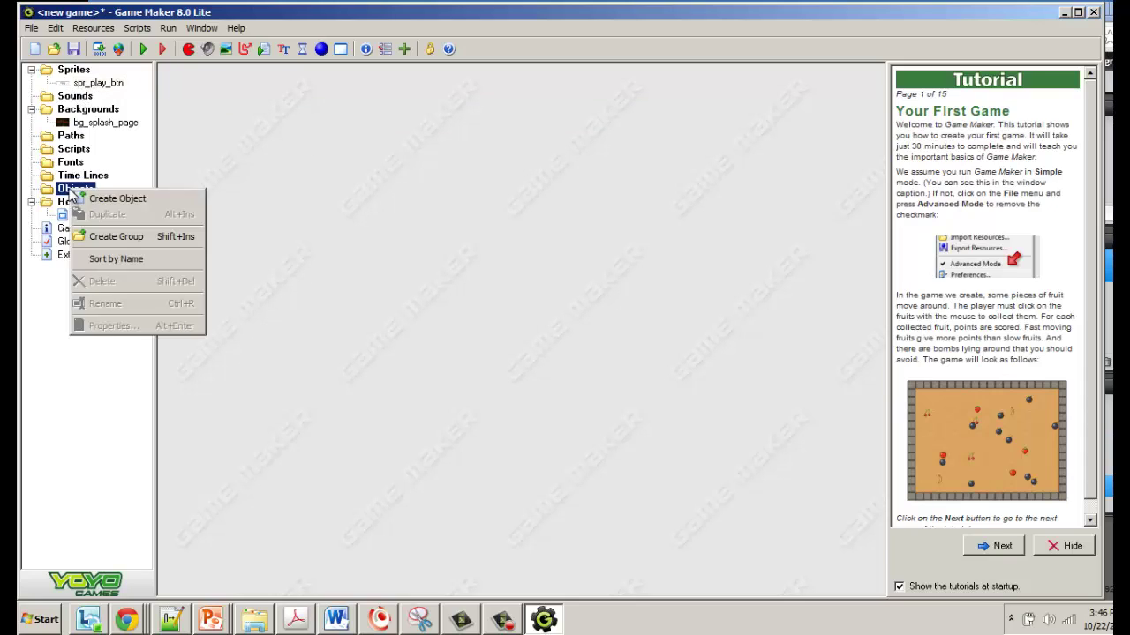
{"action": "left_click", "coordinate": [93, 194]}
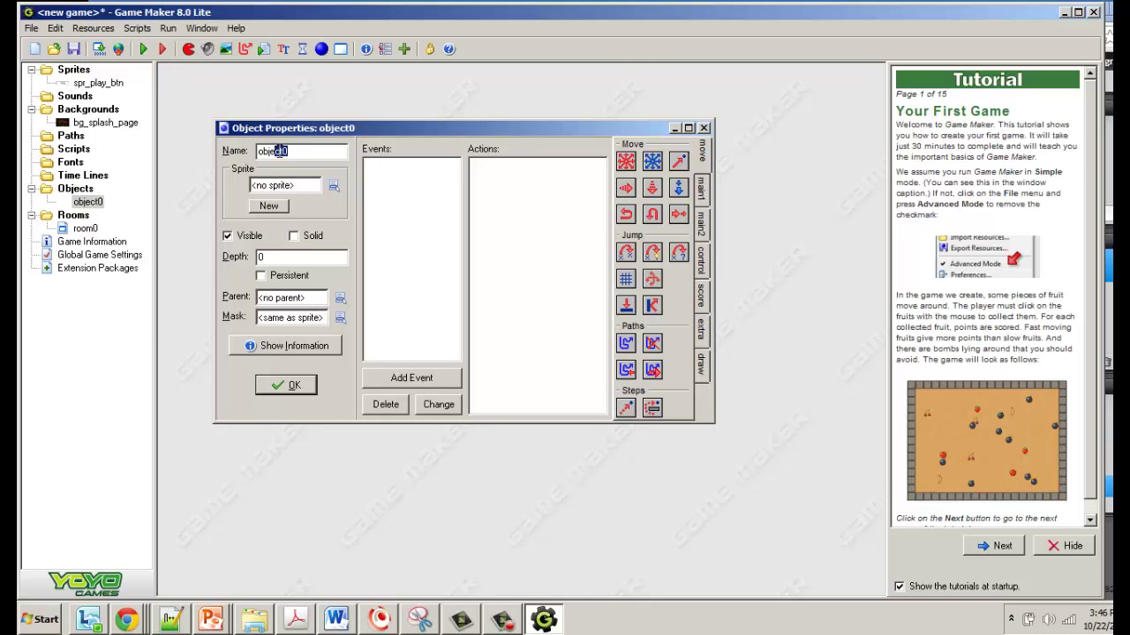
{"action": "key", "text": "BackSpace"}
{"action": "key", "text": "BackSpace"}
{"action": "type", "text": "_play_btn"}
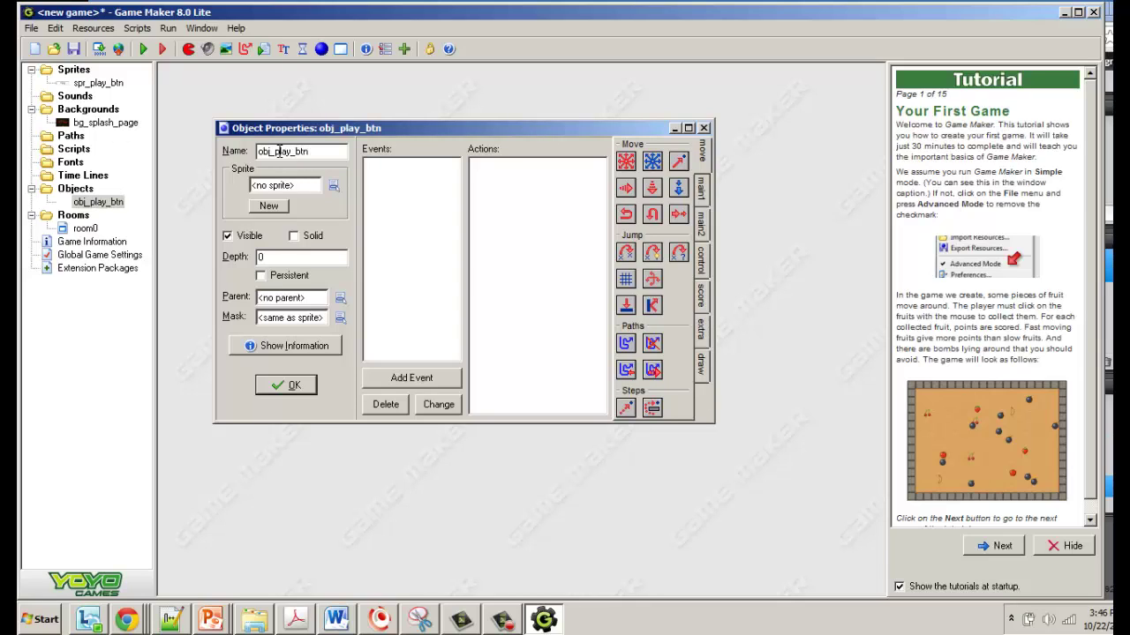
{"action": "left_click", "coordinate": [334, 185]}
{"action": "left_click", "coordinate": [382, 214]}
Add a key release event for the <Left> key to obj_play_btn.
{"action": "left_click", "coordinate": [419, 383]}
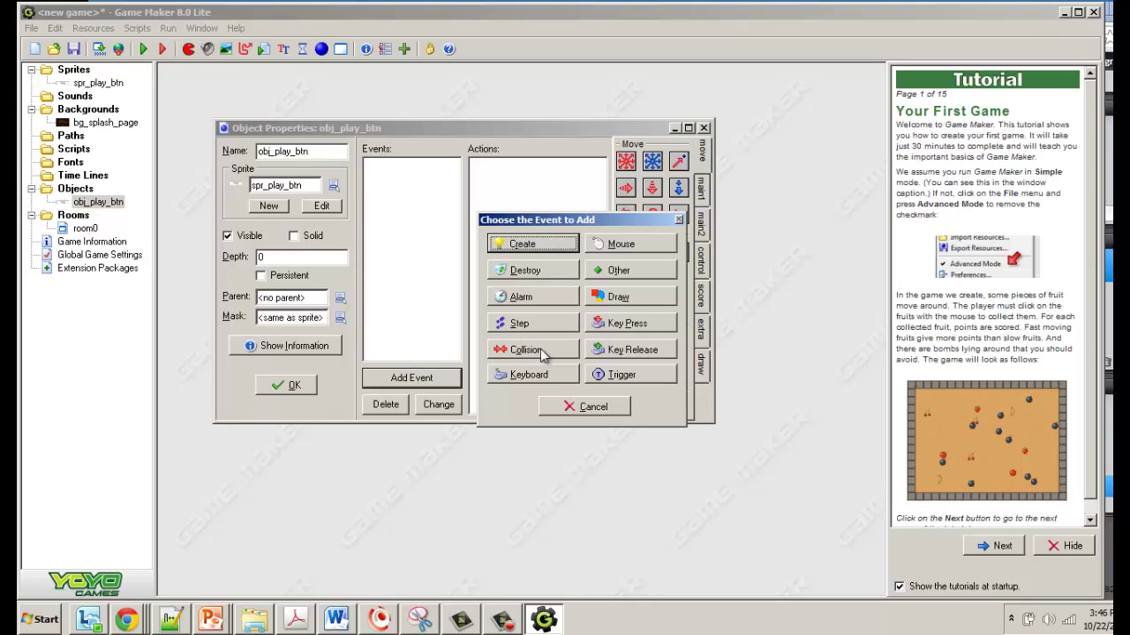
{"action": "left_click", "coordinate": [618, 352]}
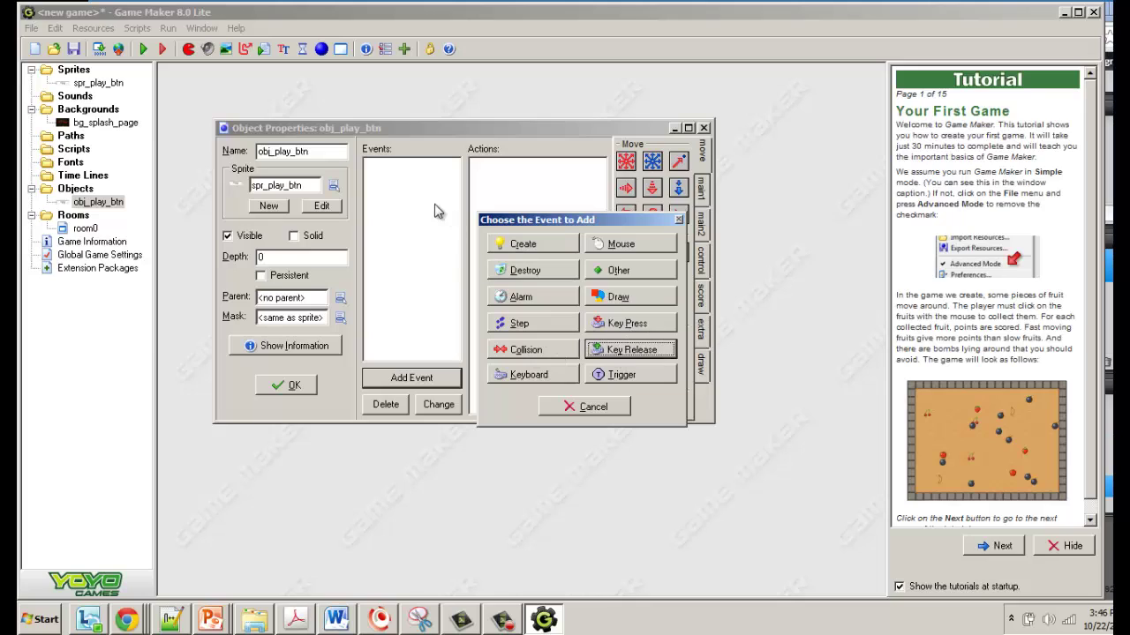
{"action": "left_click", "coordinate": [621, 350]}
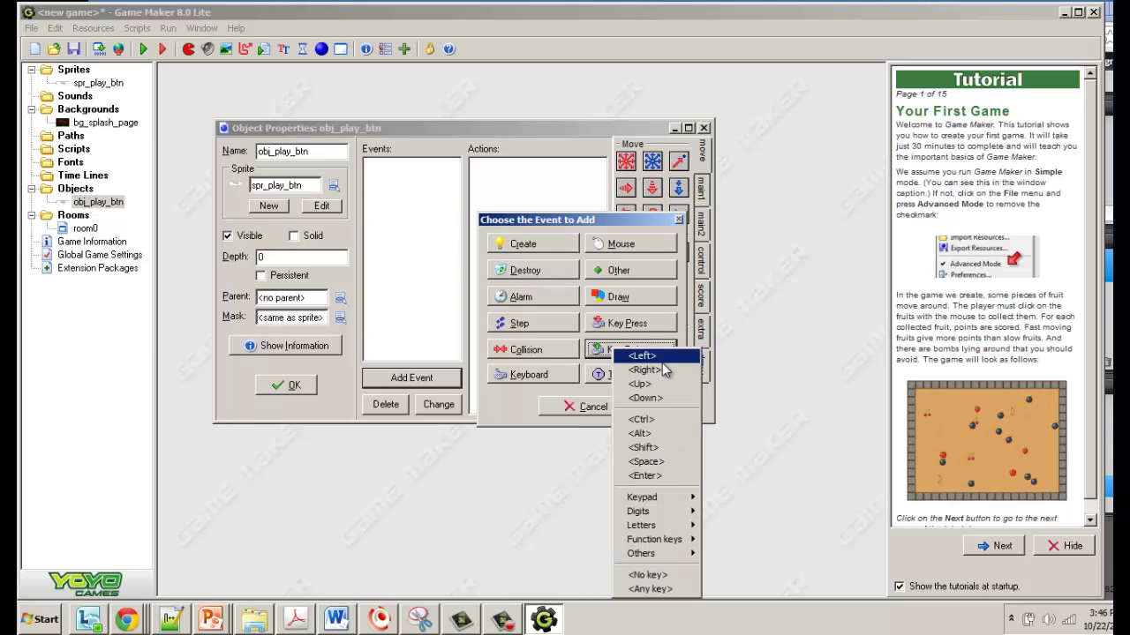
{"action": "left_click", "coordinate": [641, 355]}
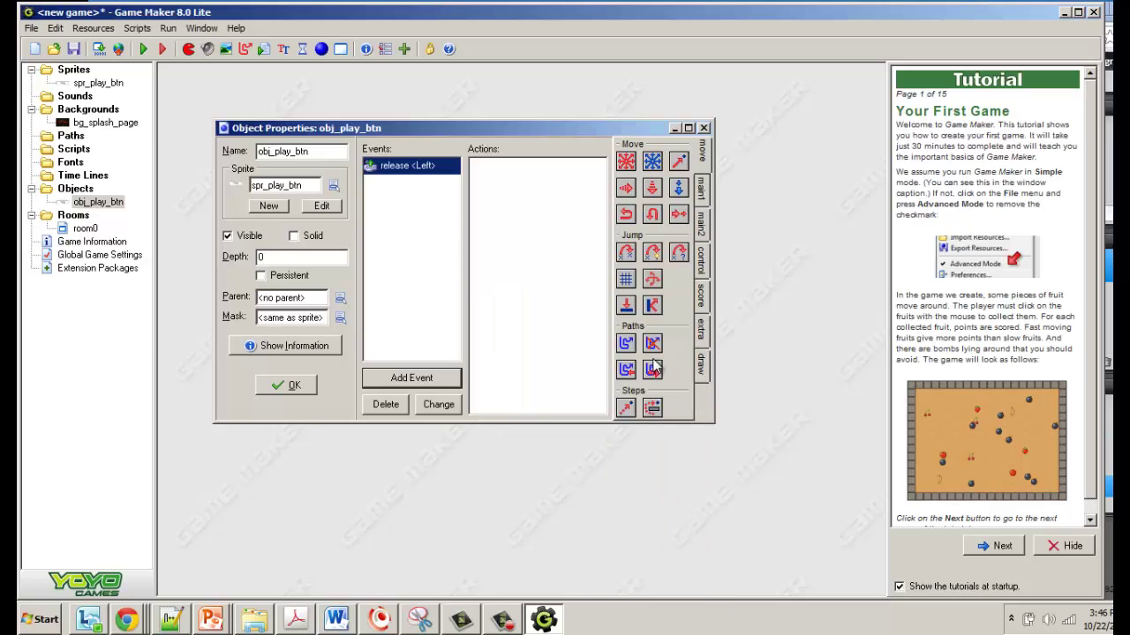
Change the object's key release event to a Left Button mouse event.
{"action": "right_click", "coordinate": [380, 167]}
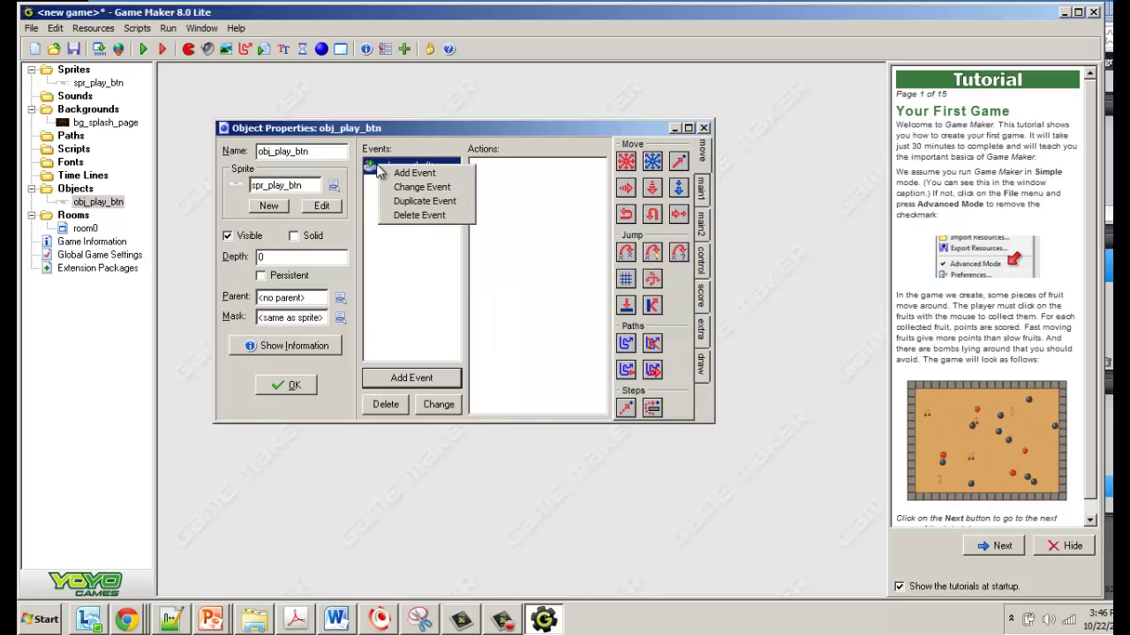
{"action": "left_click", "coordinate": [423, 187]}
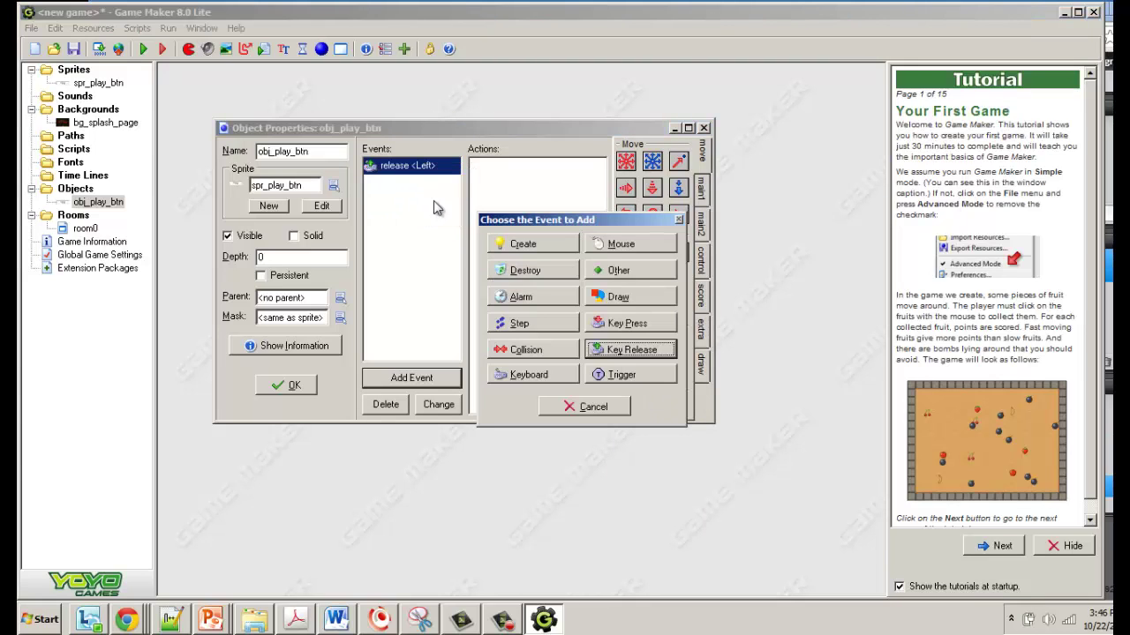
{"action": "left_click", "coordinate": [603, 251]}
{"action": "left_click", "coordinate": [635, 254]}
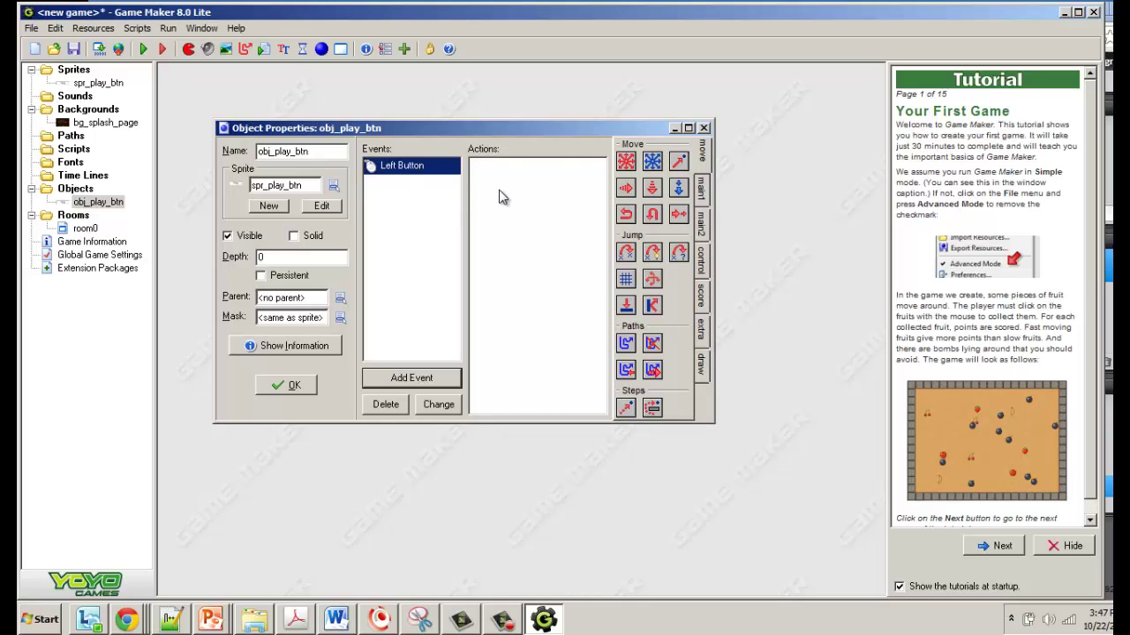
Add a check for whether the next room exists to the Left Button event's actions.
{"action": "left_click", "coordinate": [706, 265]}
{"action": "left_click", "coordinate": [703, 222]}
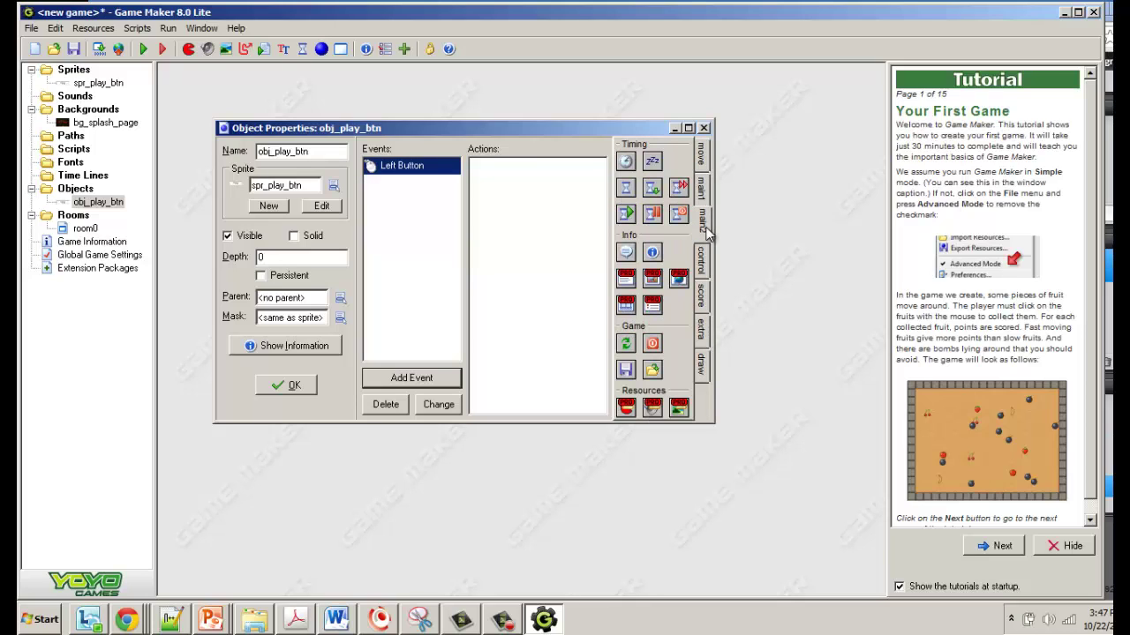
{"action": "left_click", "coordinate": [701, 187]}
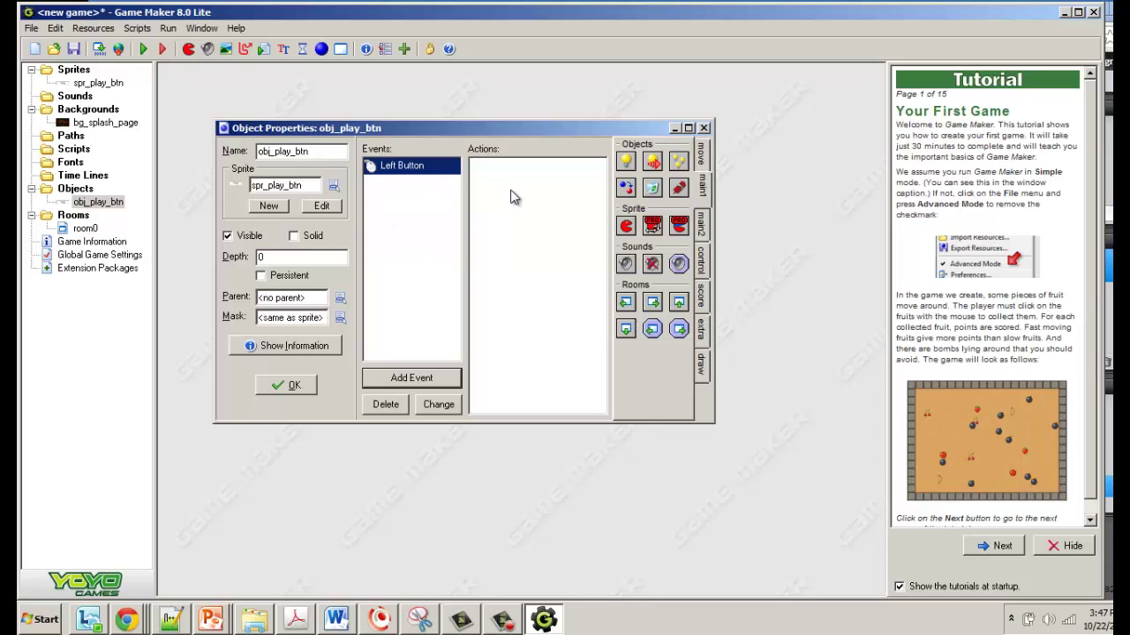
{"action": "left_click_drag", "start_coordinate": [680, 333], "coordinate": [482, 169]}
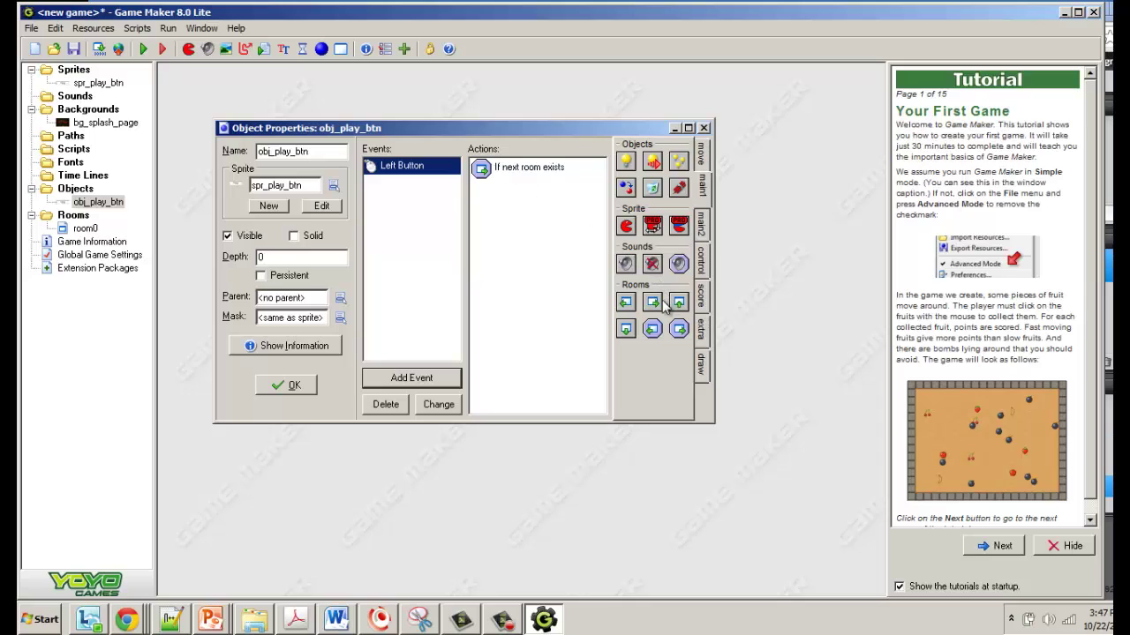
Add a Next Room action with the "Create from left" transition after the check, and accept the object's properties.
{"action": "left_click_drag", "start_coordinate": [654, 305], "coordinate": [552, 230]}
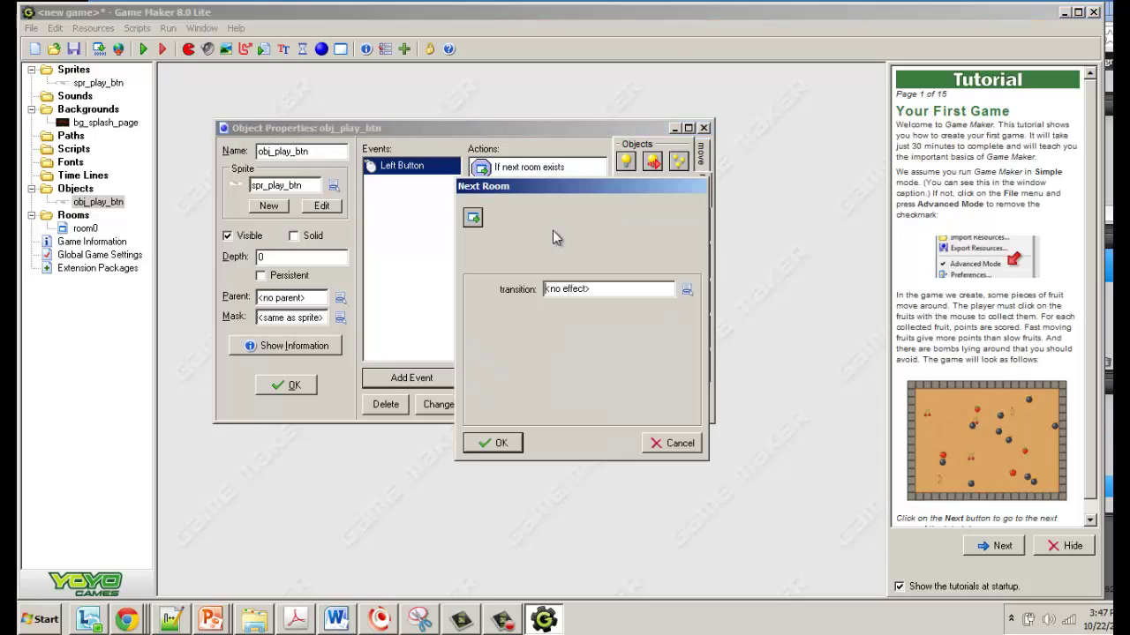
{"action": "left_click", "coordinate": [684, 290]}
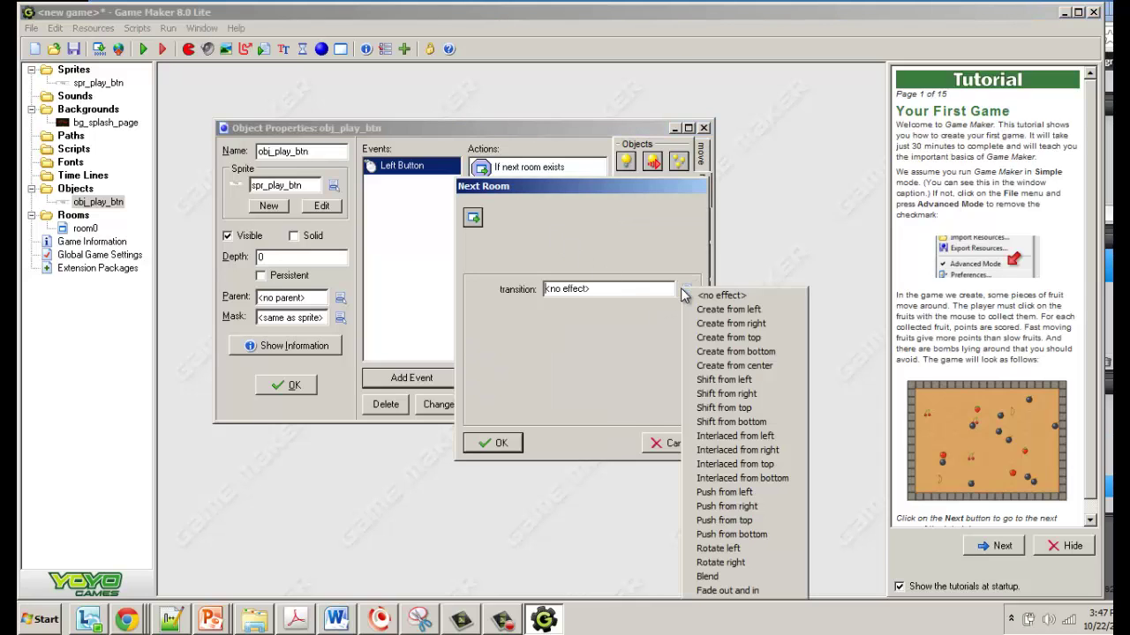
{"action": "left_click", "coordinate": [727, 310]}
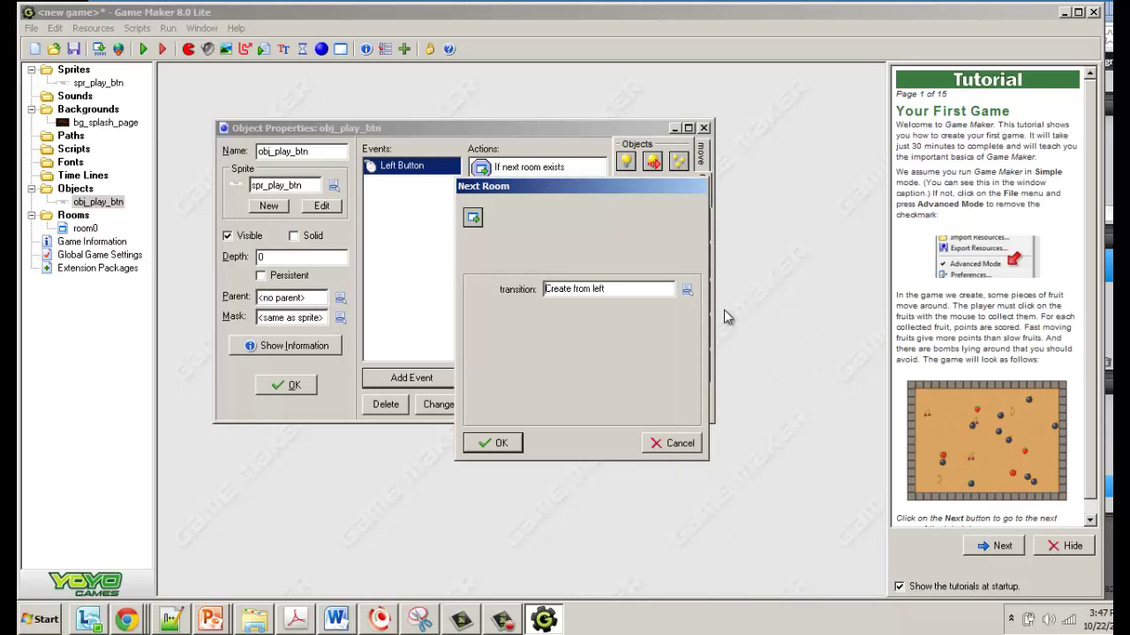
{"action": "left_click", "coordinate": [497, 444]}
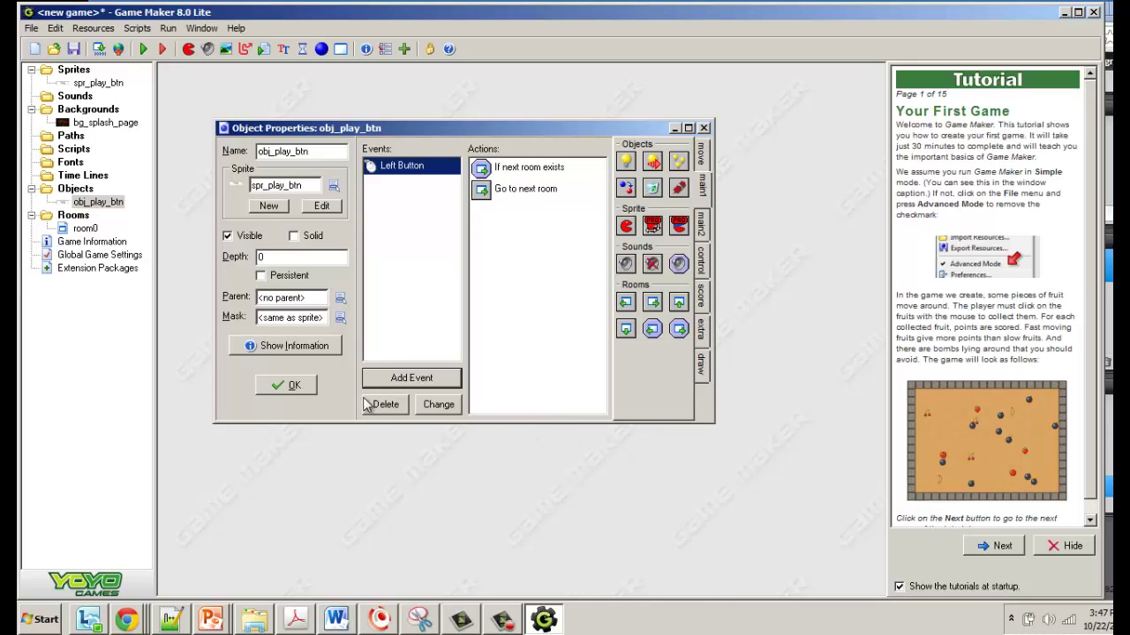
{"action": "left_click", "coordinate": [294, 385]}
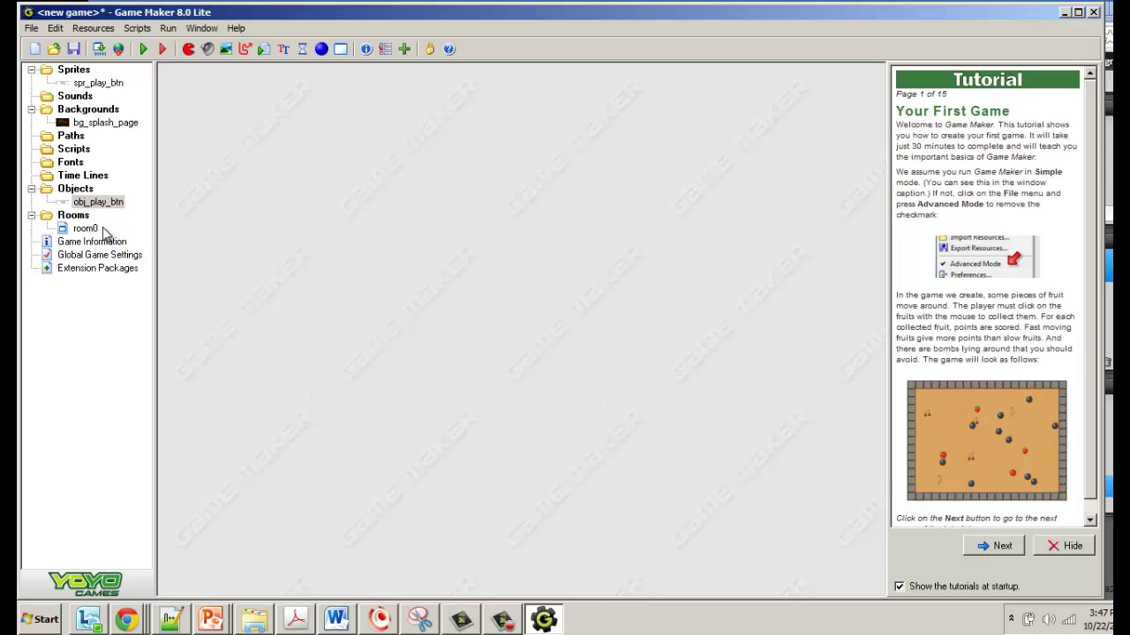
Create a second room, and open room0 in a maximized editor.
{"action": "right_click", "coordinate": [44, 216]}
{"action": "left_click", "coordinate": [81, 225]}
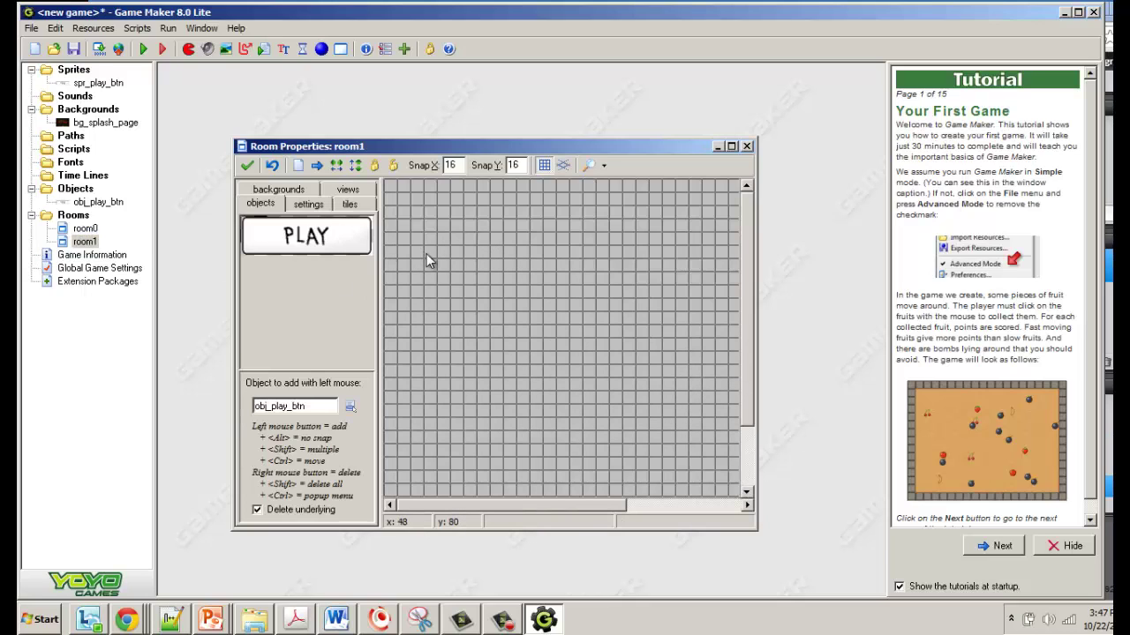
{"action": "double_click", "coordinate": [86, 229]}
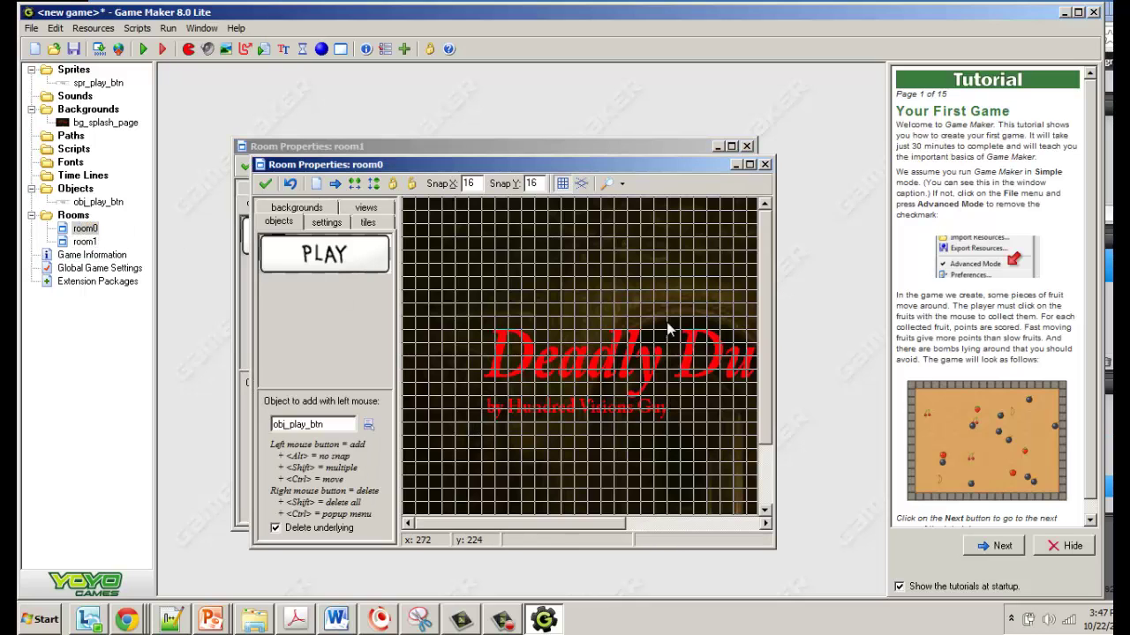
{"action": "left_click", "coordinate": [749, 164]}
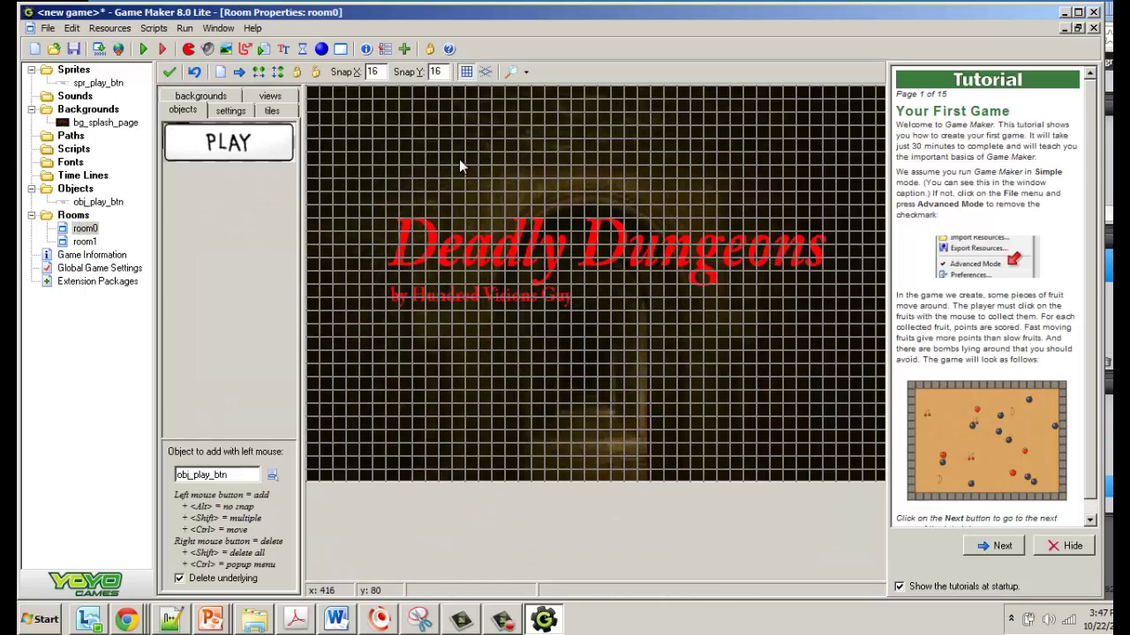
Place a single obj_play_btn below the title near the lower edge of the splash room, deleting the misplaced copies.
{"action": "left_click", "coordinate": [86, 227]}
{"action": "left_click", "coordinate": [272, 476]}
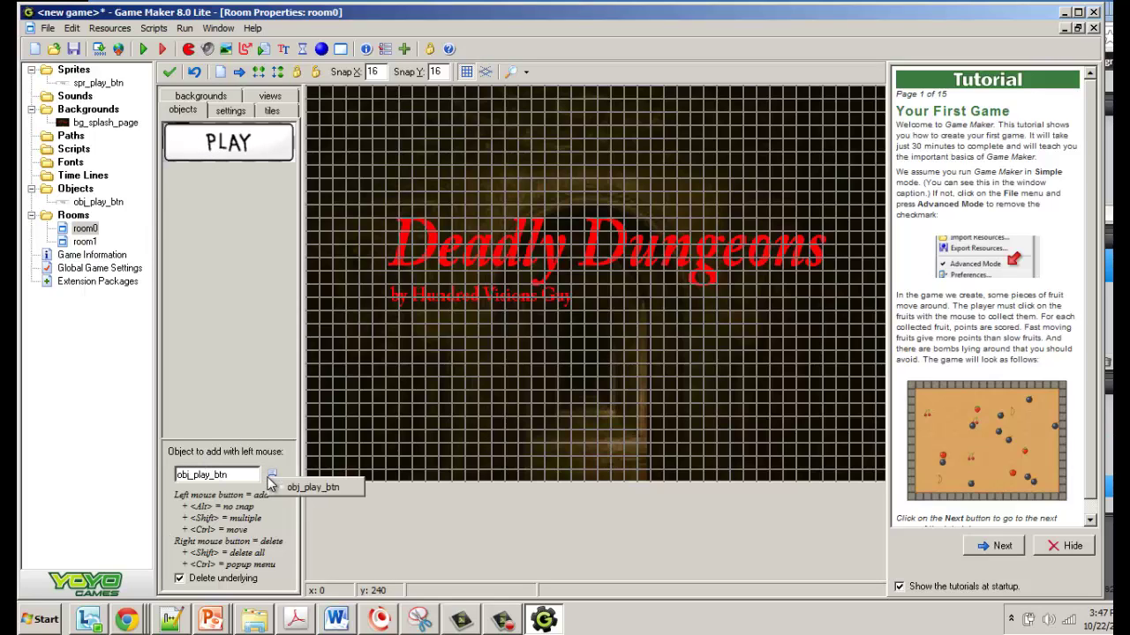
{"action": "left_click", "coordinate": [313, 488]}
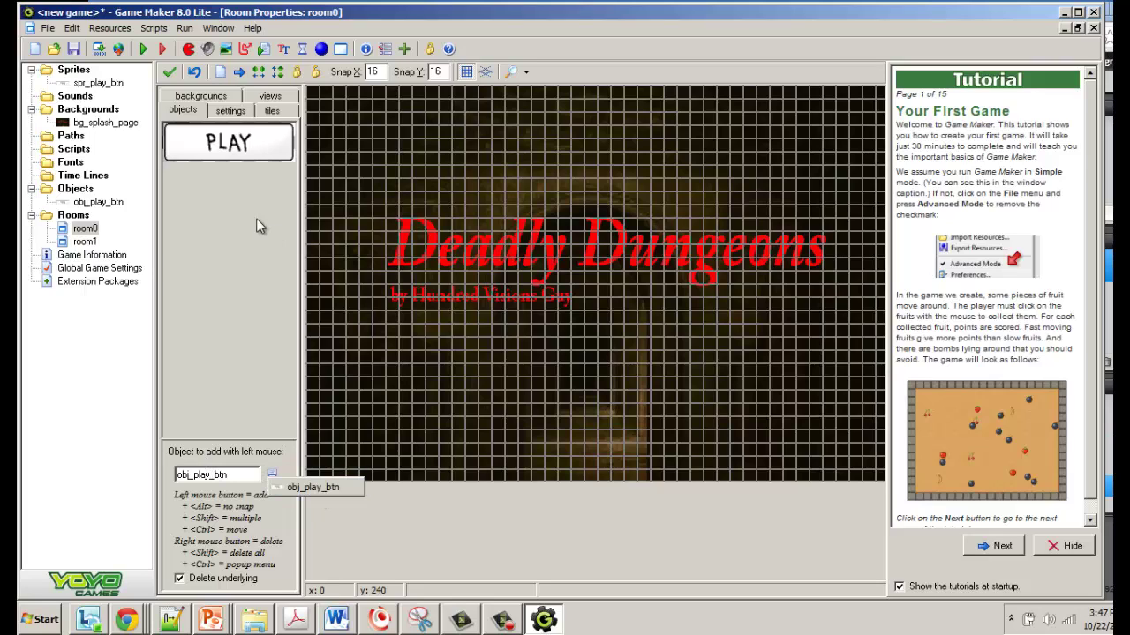
{"action": "left_click", "coordinate": [494, 431]}
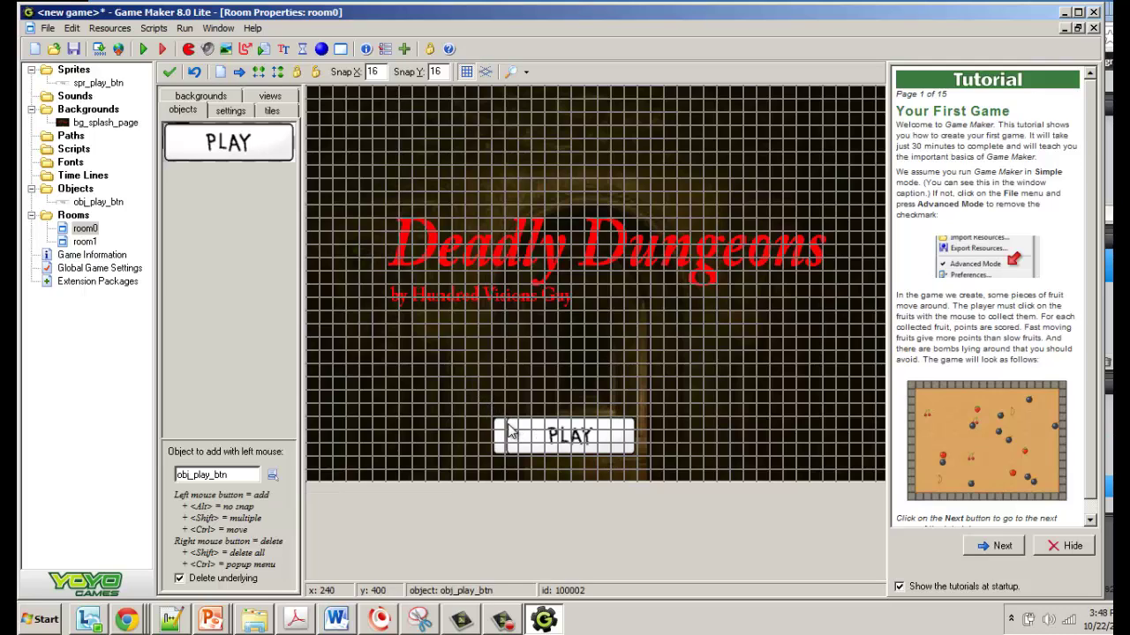
{"action": "left_click", "coordinate": [407, 387]}
{"action": "left_click_drag", "start_coordinate": [407, 386], "coordinate": [388, 367]}
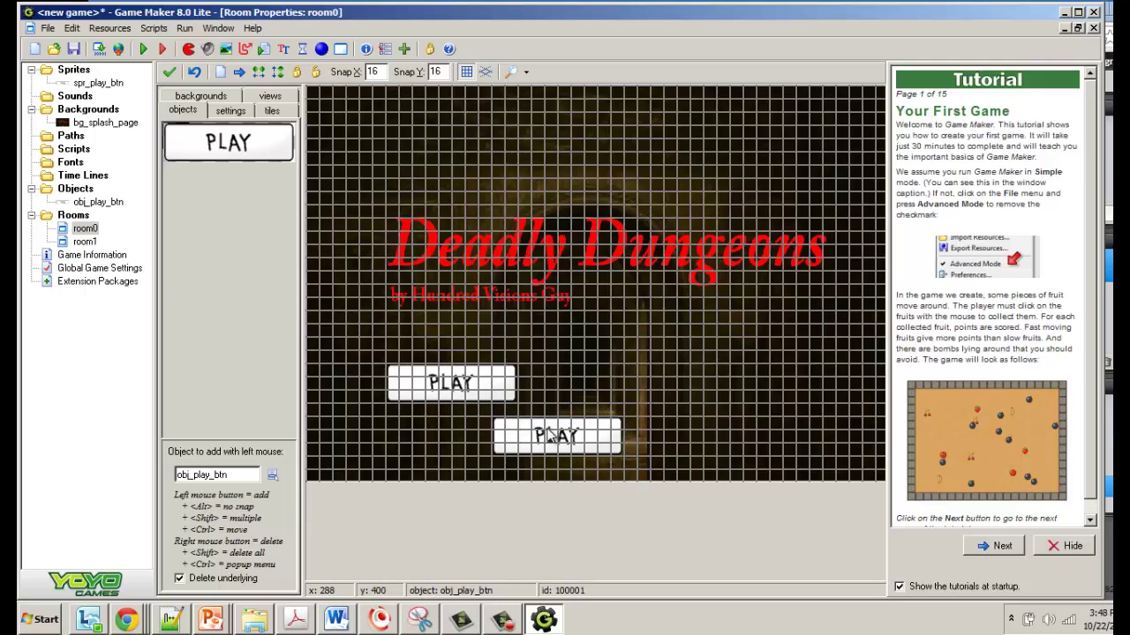
{"action": "right_click", "coordinate": [545, 434]}
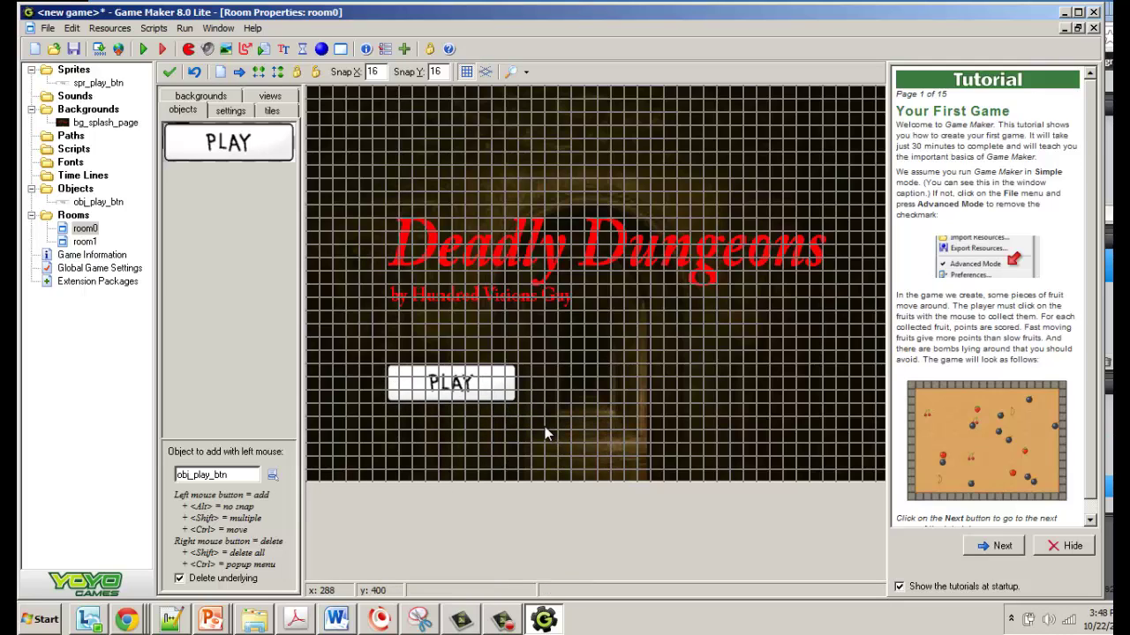
{"action": "right_click", "coordinate": [451, 380]}
{"action": "left_click_drag", "start_coordinate": [420, 395], "coordinate": [398, 426]}
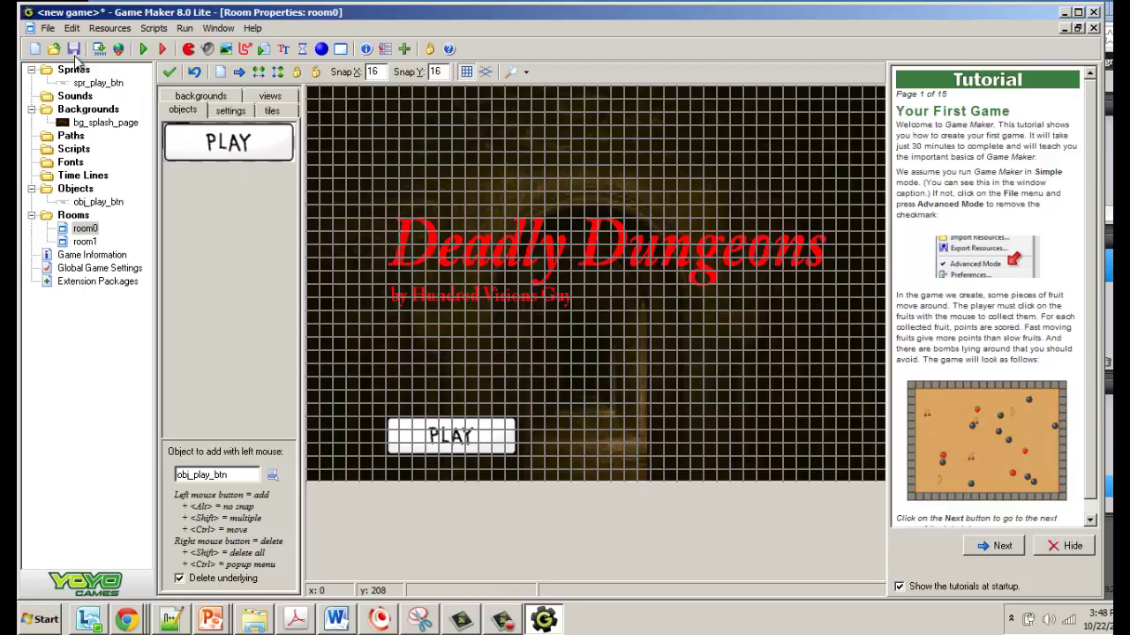
Run the game, test that the play button leads to the next room, and close the game window.
{"action": "left_click", "coordinate": [145, 50]}
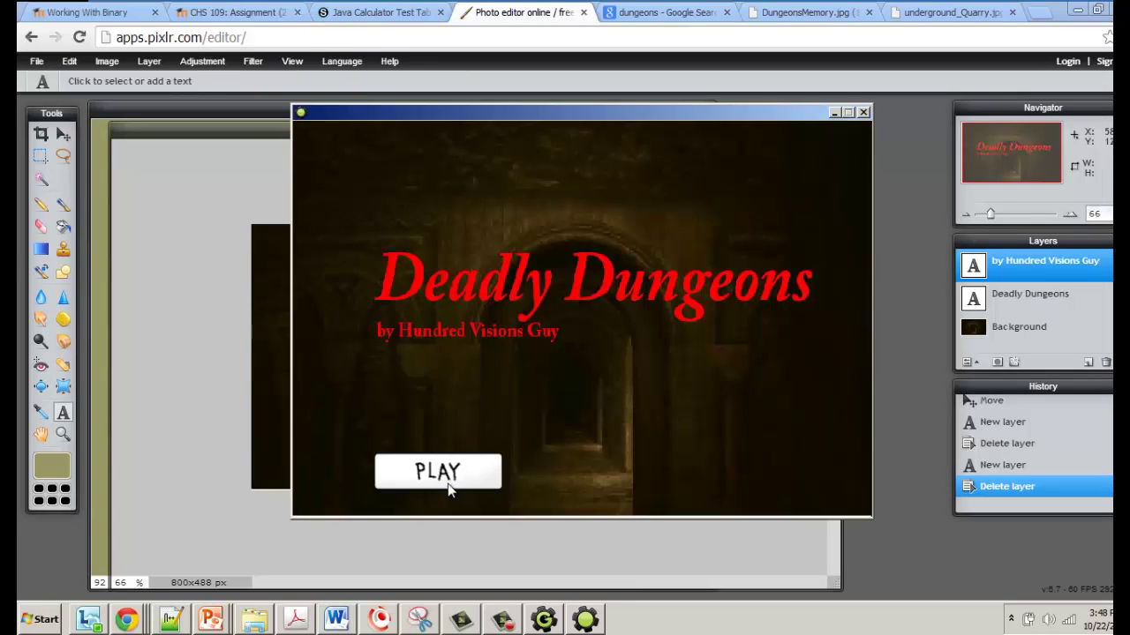
{"action": "left_click", "coordinate": [446, 487]}
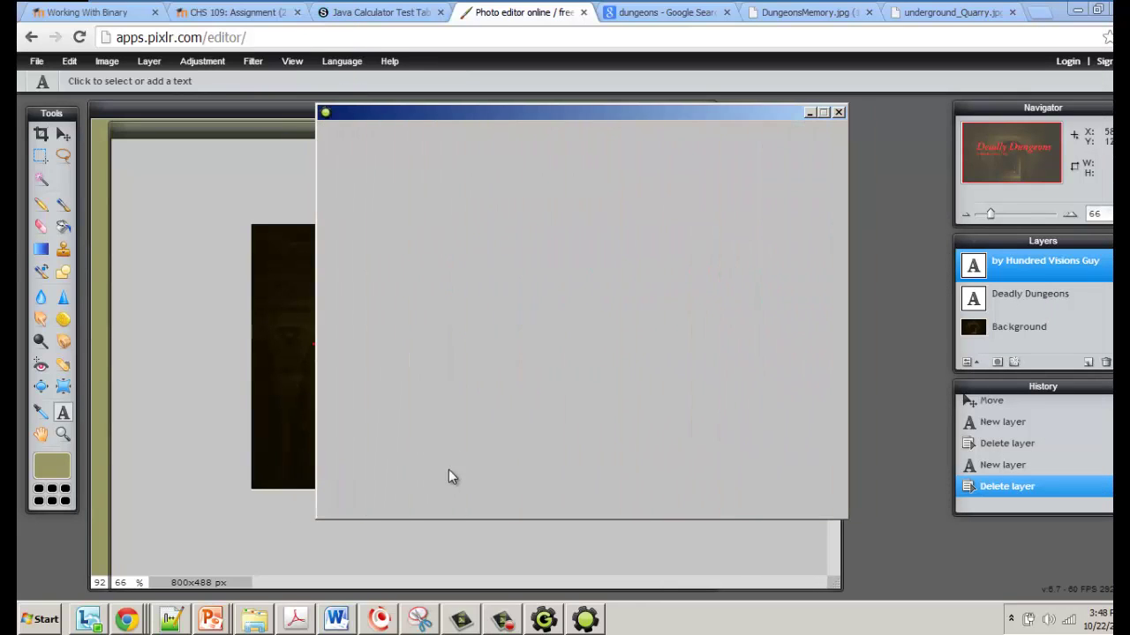
{"action": "left_click", "coordinate": [837, 113]}
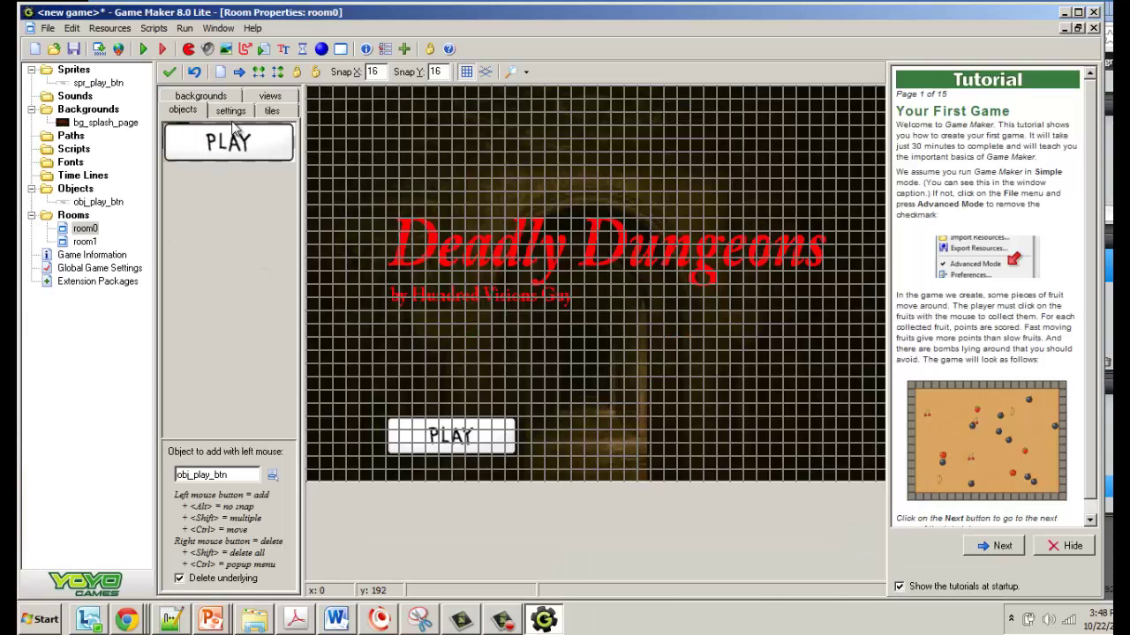
Compare the room size and background settings of room1 with those of room0.
{"action": "double_click", "coordinate": [85, 241]}
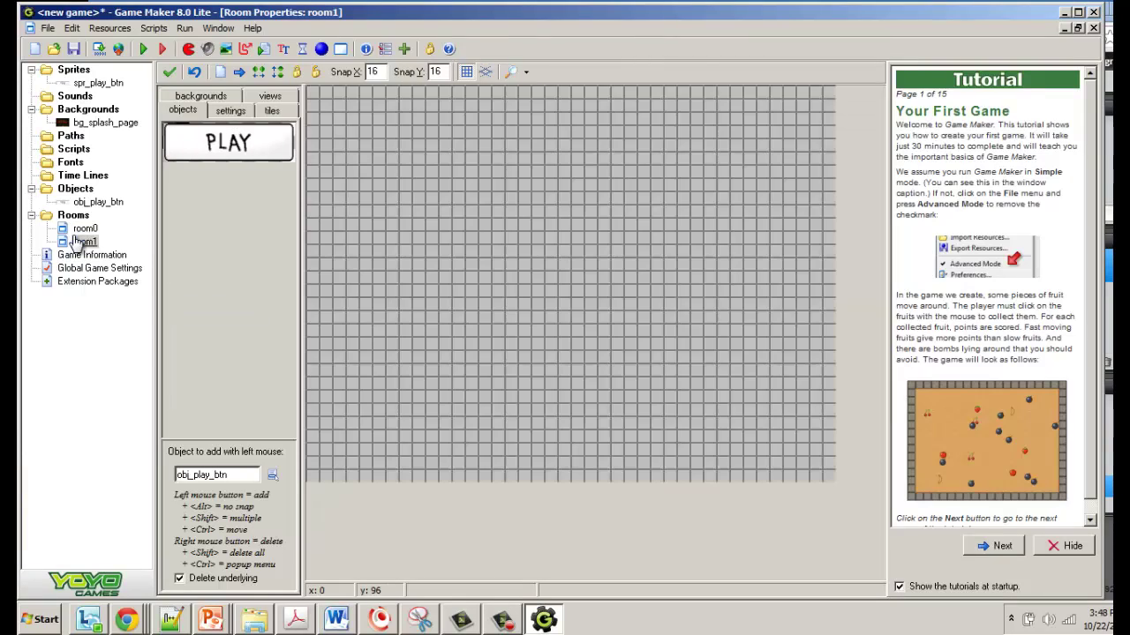
{"action": "left_click", "coordinate": [232, 97]}
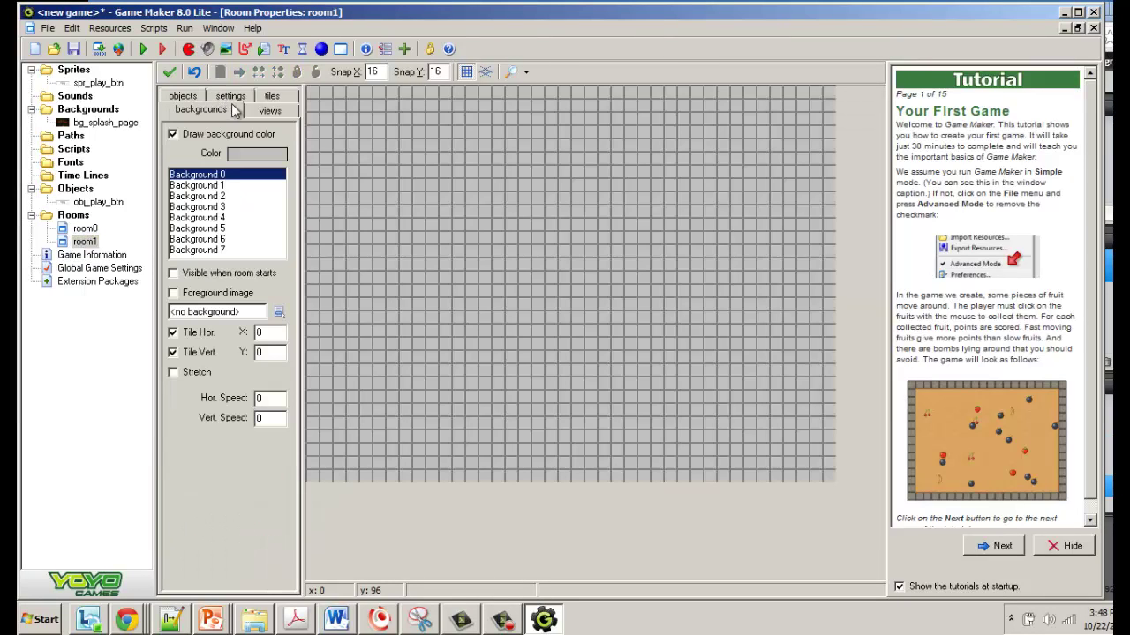
{"action": "left_click", "coordinate": [238, 97]}
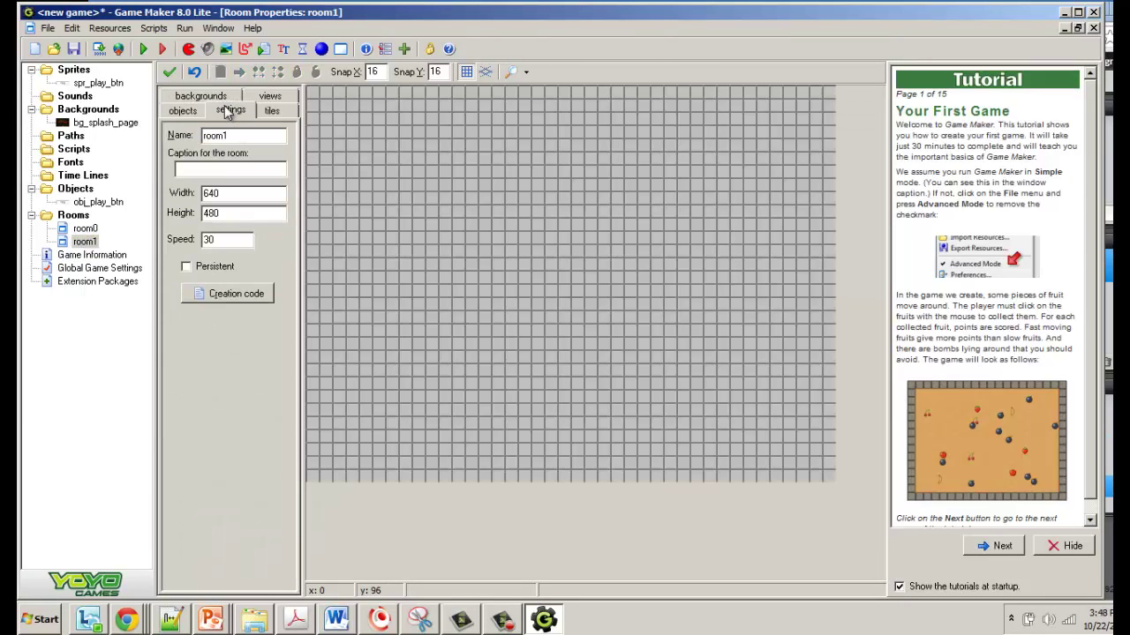
{"action": "left_click_drag", "start_coordinate": [226, 192], "coordinate": [205, 213]}
{"action": "left_click", "coordinate": [202, 100]}
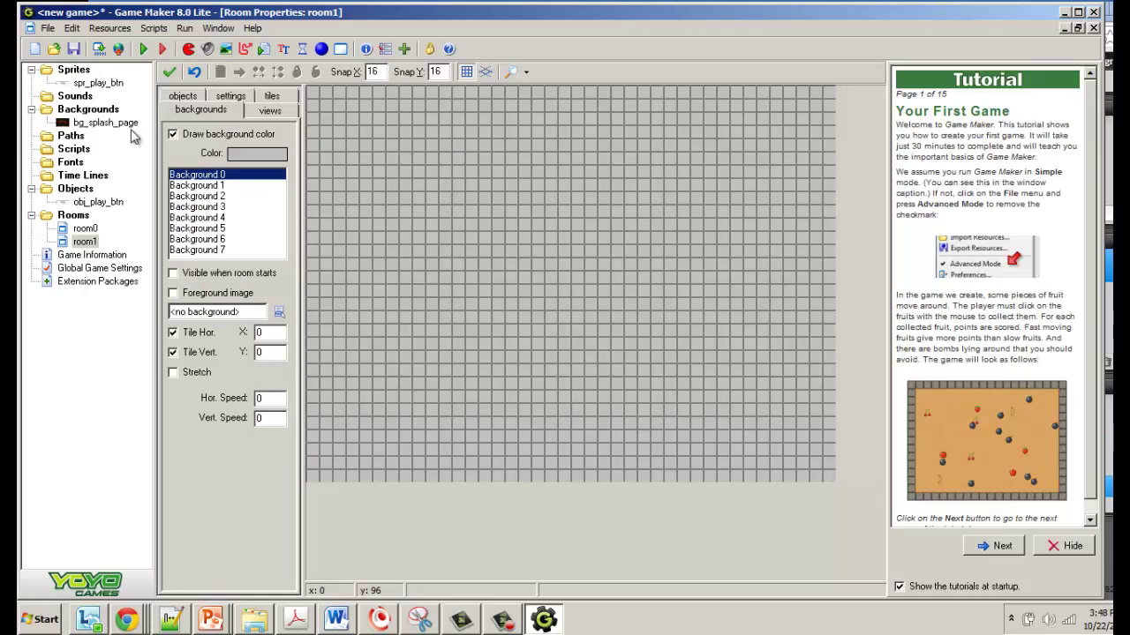
{"action": "left_click", "coordinate": [81, 230]}
{"action": "double_click", "coordinate": [81, 230]}
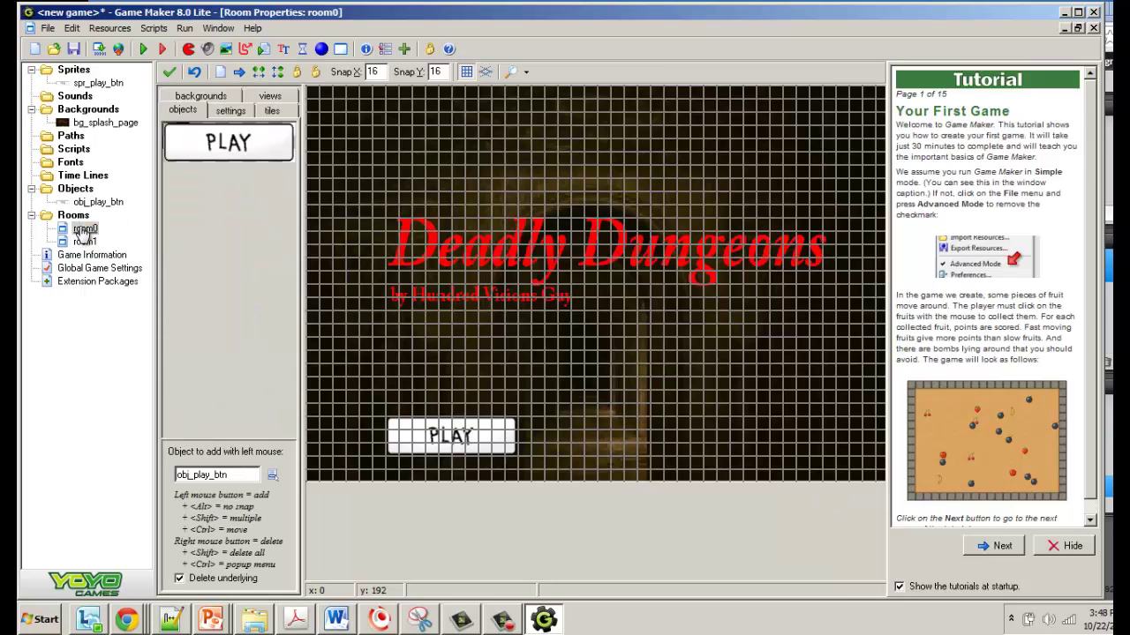
{"action": "left_click", "coordinate": [193, 96]}
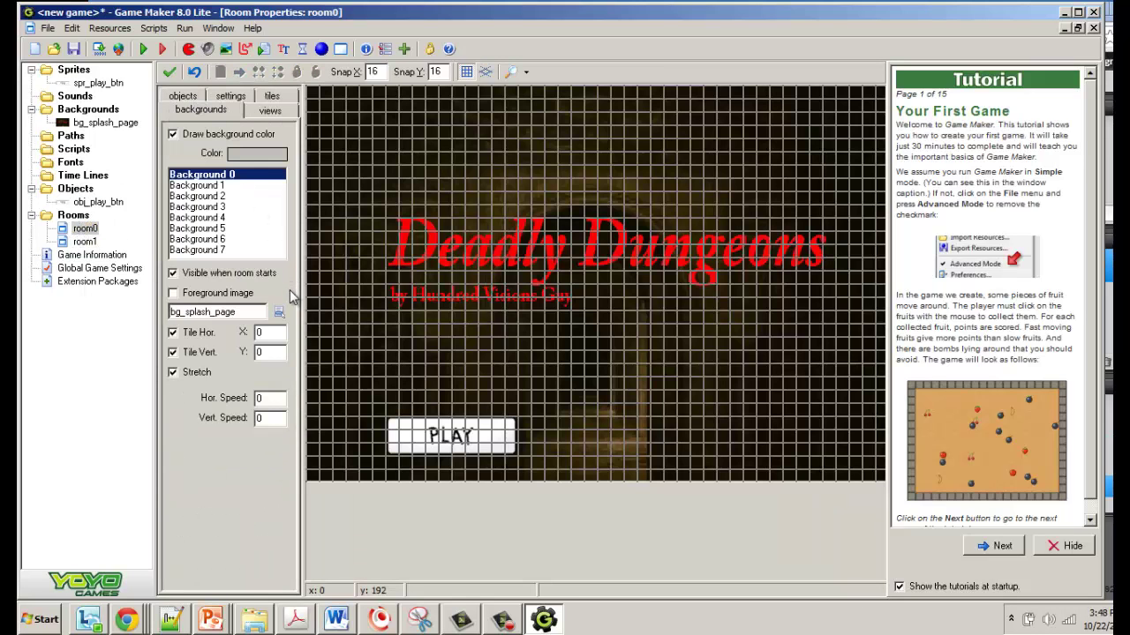
{"action": "left_click", "coordinate": [239, 101]}
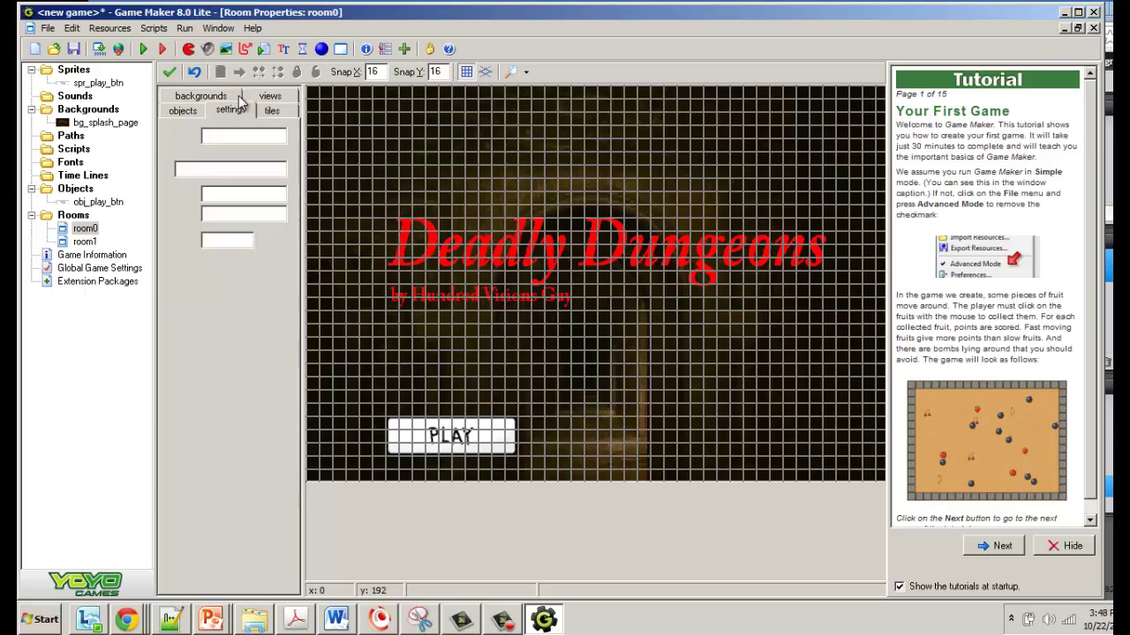
Enable the use of views in room0 and make View 0 visible when the room starts.
{"action": "left_click", "coordinate": [270, 98]}
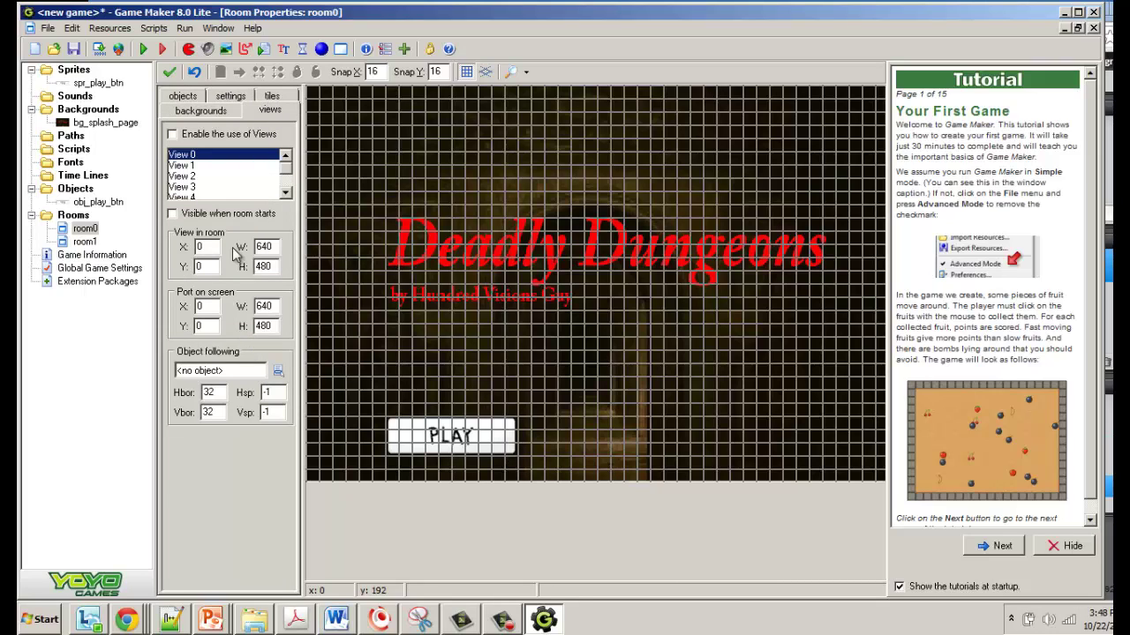
{"action": "double_click", "coordinate": [255, 325]}
{"action": "left_click", "coordinate": [174, 137]}
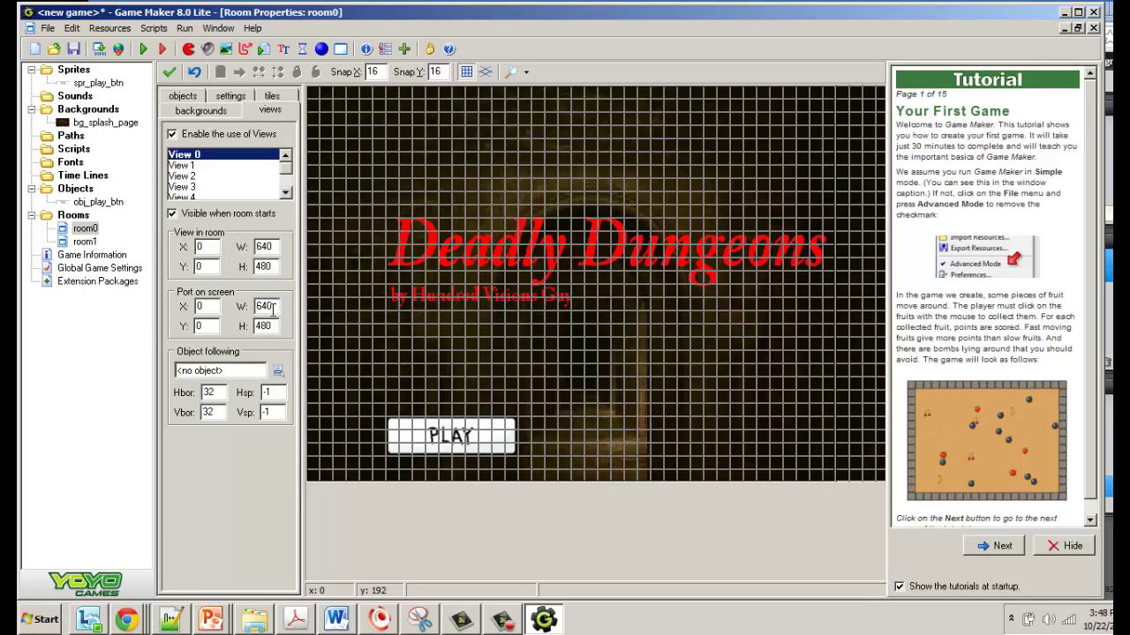
Run the game with the view enabled, try the play button's transition to the next room, and close the game window.
{"action": "left_click", "coordinate": [143, 51]}
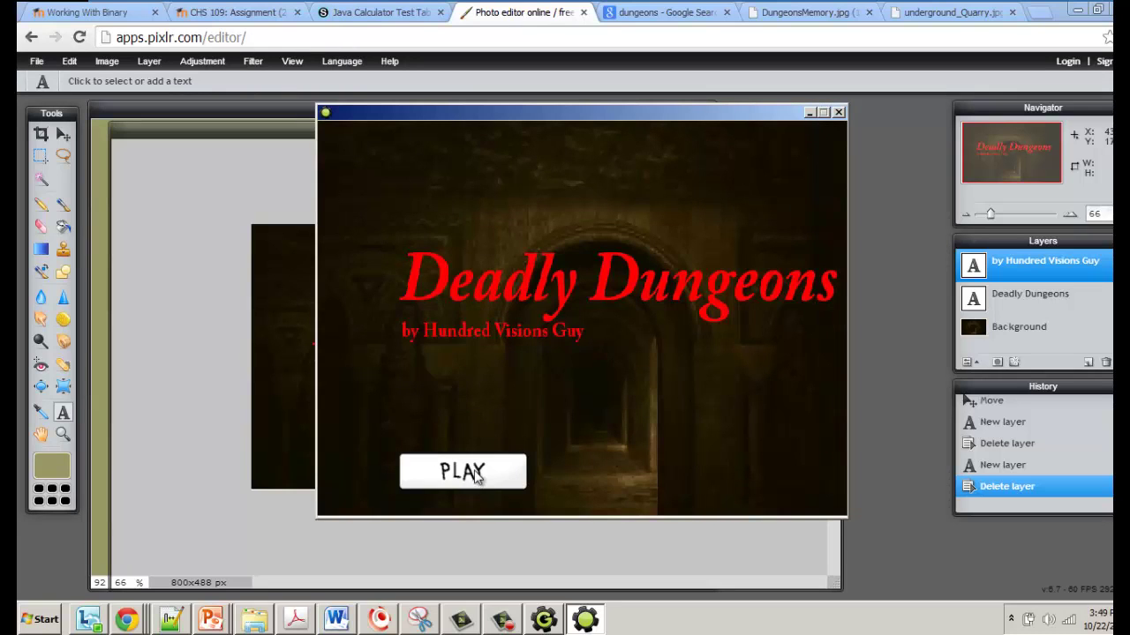
{"action": "left_click", "coordinate": [476, 472]}
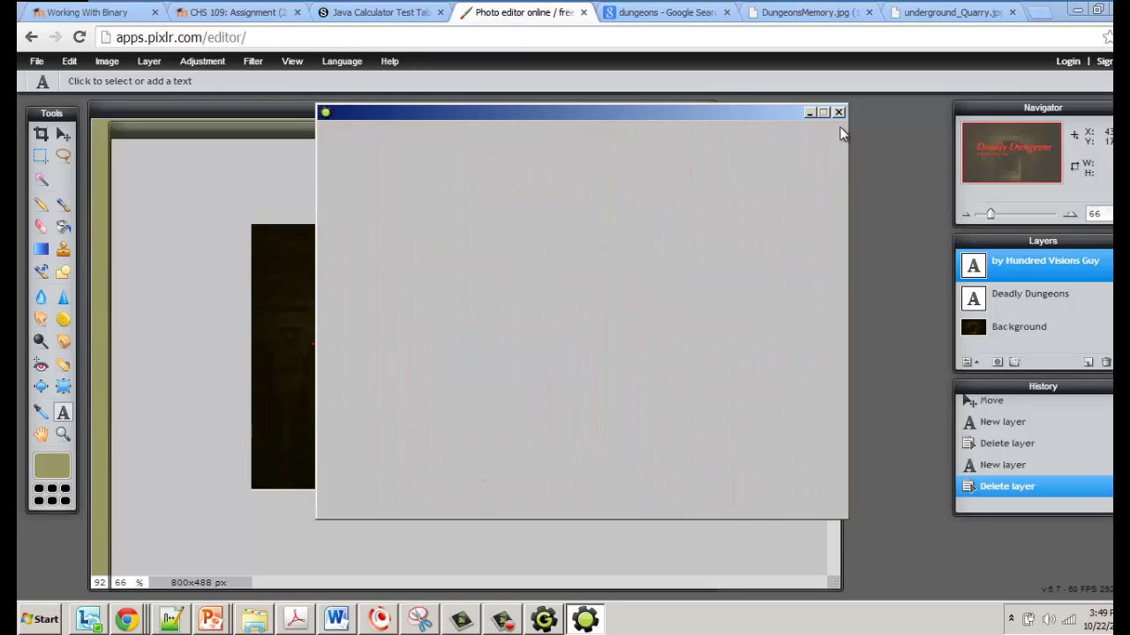
{"action": "left_click", "coordinate": [838, 112]}
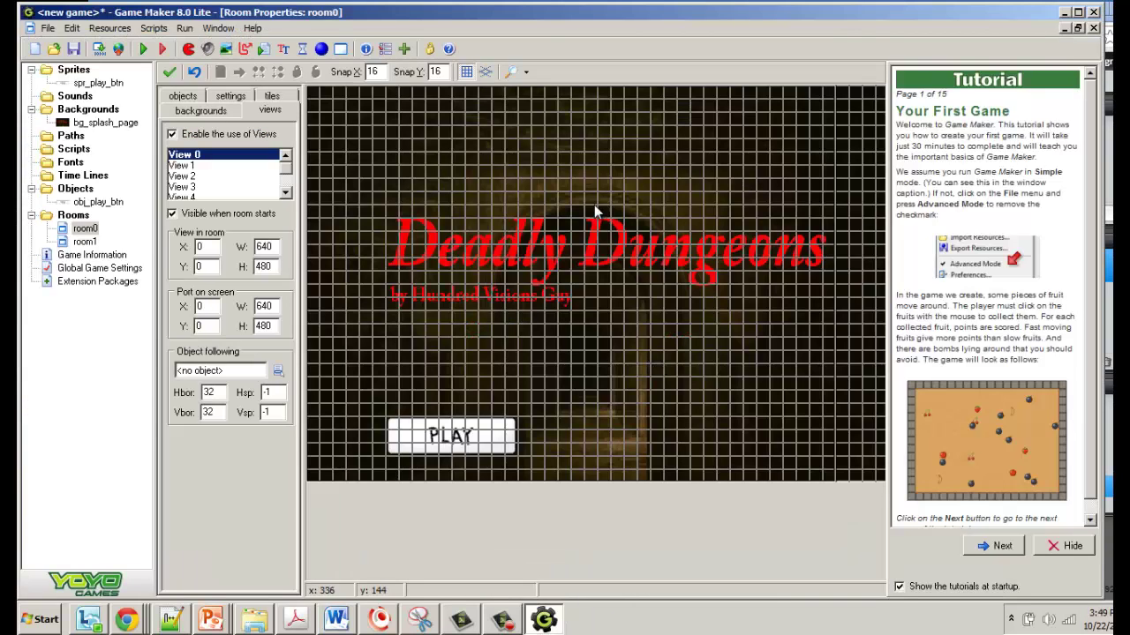